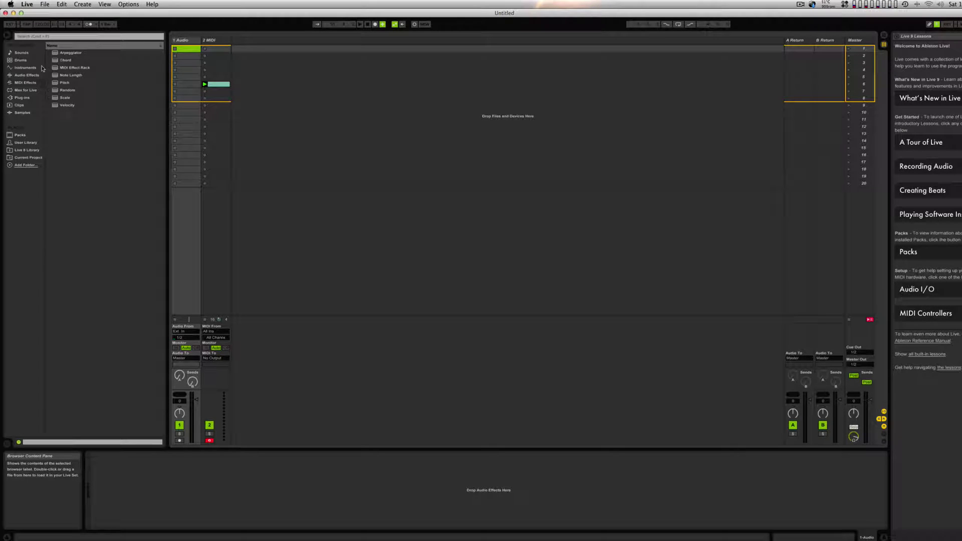
Step: Browse the MIDI effects, examining the presets of Note Length, Chord and Arpeggiator
click(25, 83)
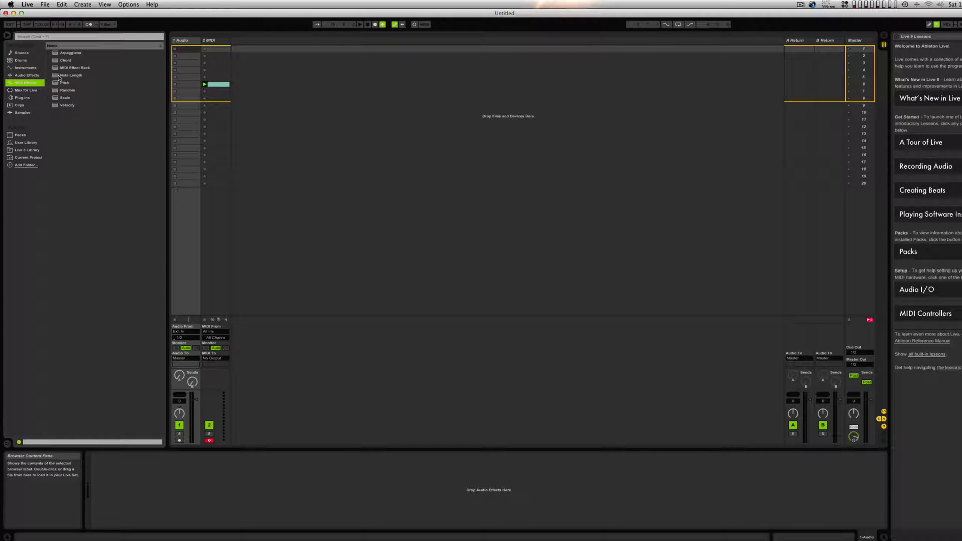
click(59, 75)
click(49, 75)
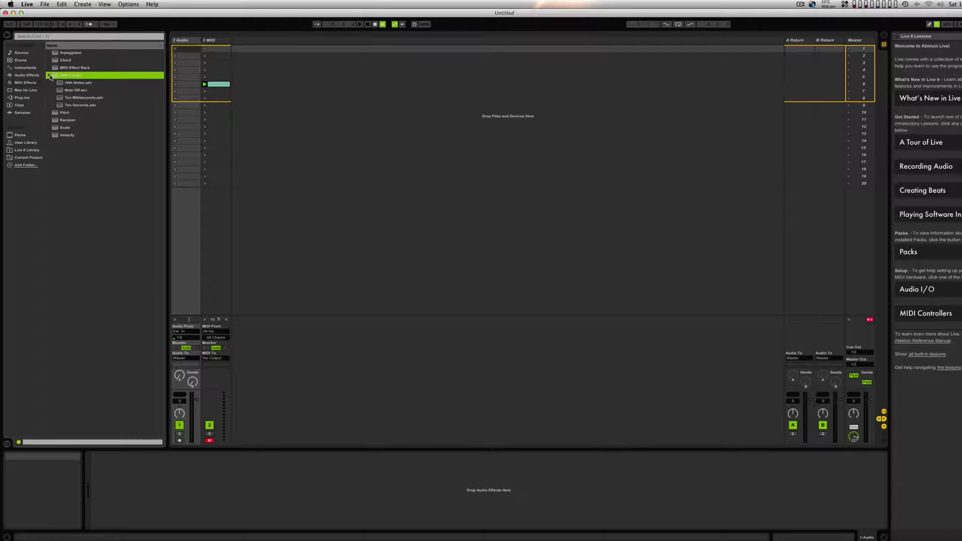
click(49, 76)
click(49, 61)
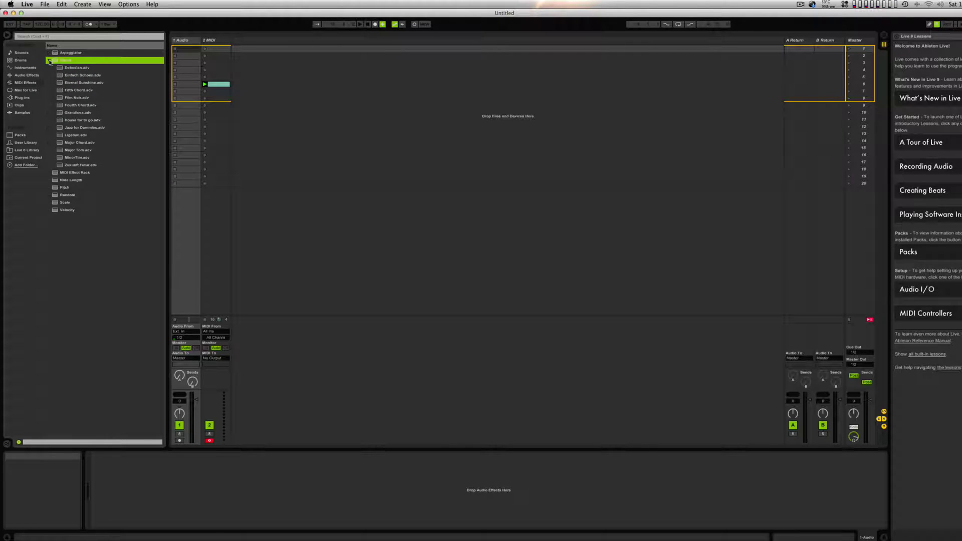
click(49, 52)
click(49, 53)
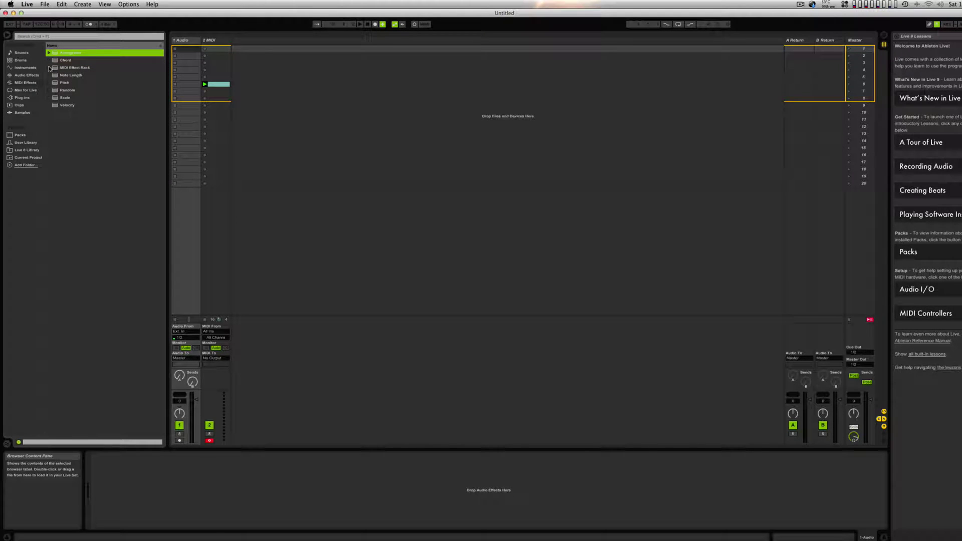
Step: Delete the audio track and load the Chord preset "House for to go" onto the remaining MIDI track
click(188, 42)
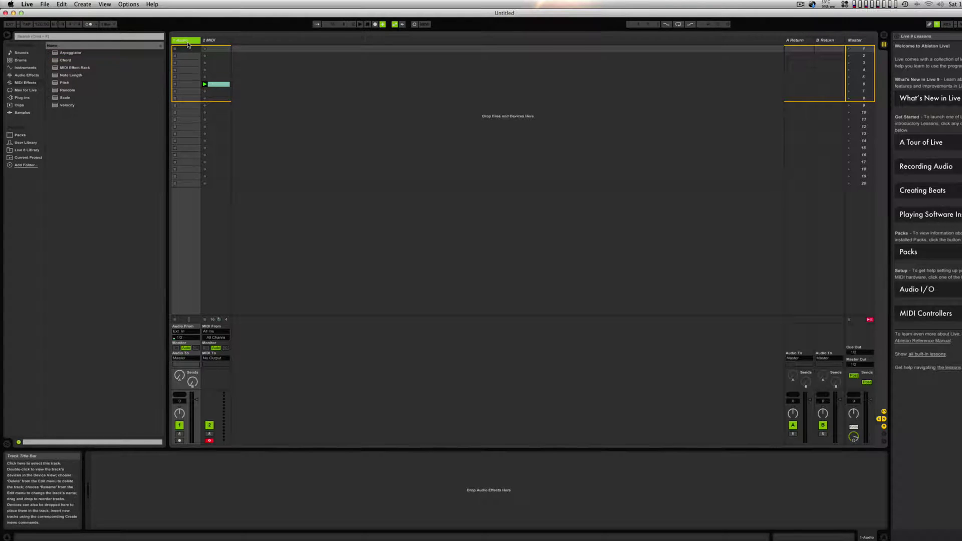
key(Delete)
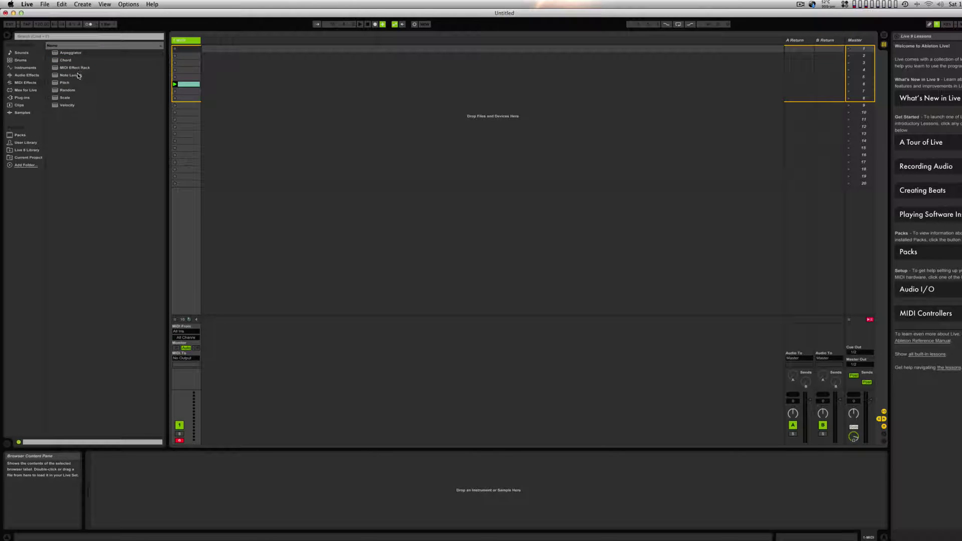
click(54, 61)
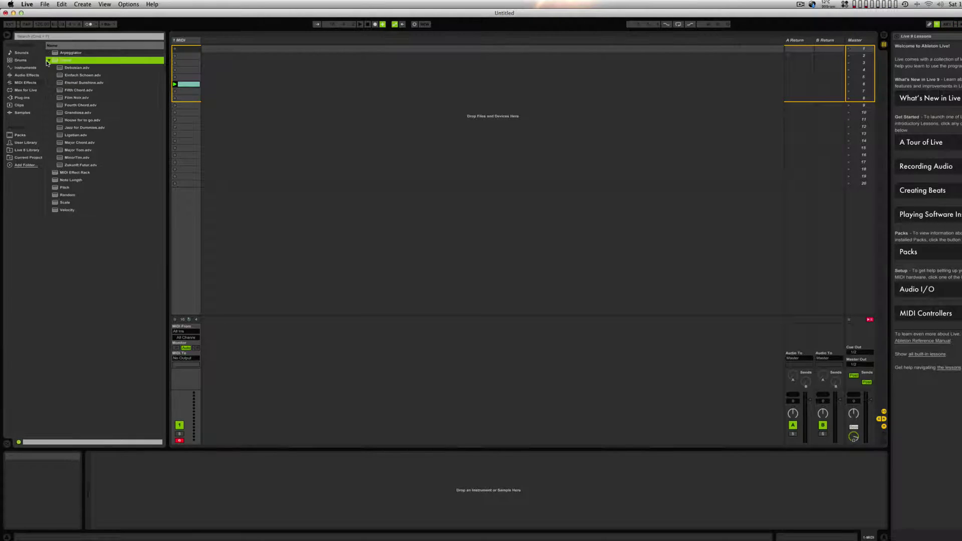
drag(65, 121, 107, 123)
drag(198, 98, 195, 96)
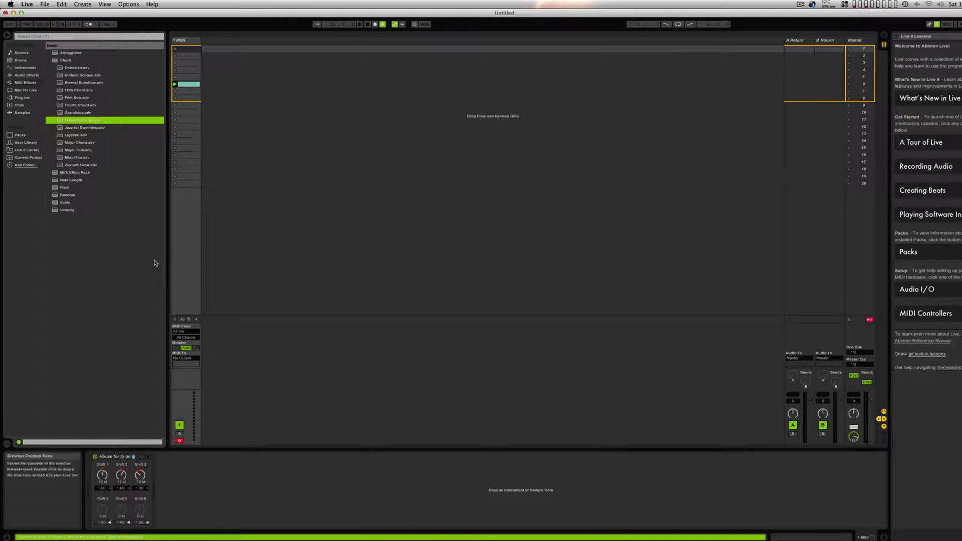
Step: Insert a second MIDI track beside the first one
click(237, 59)
right_click(235, 62)
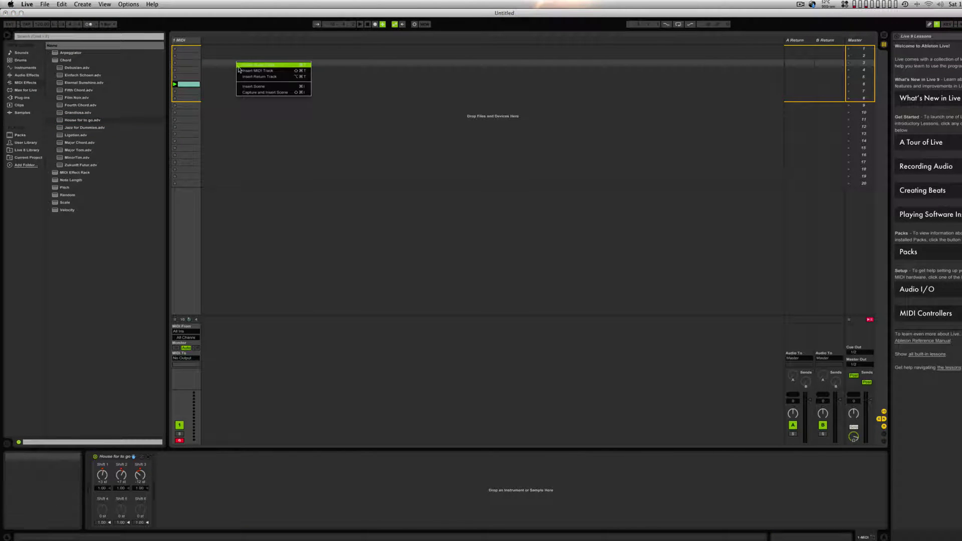
click(240, 72)
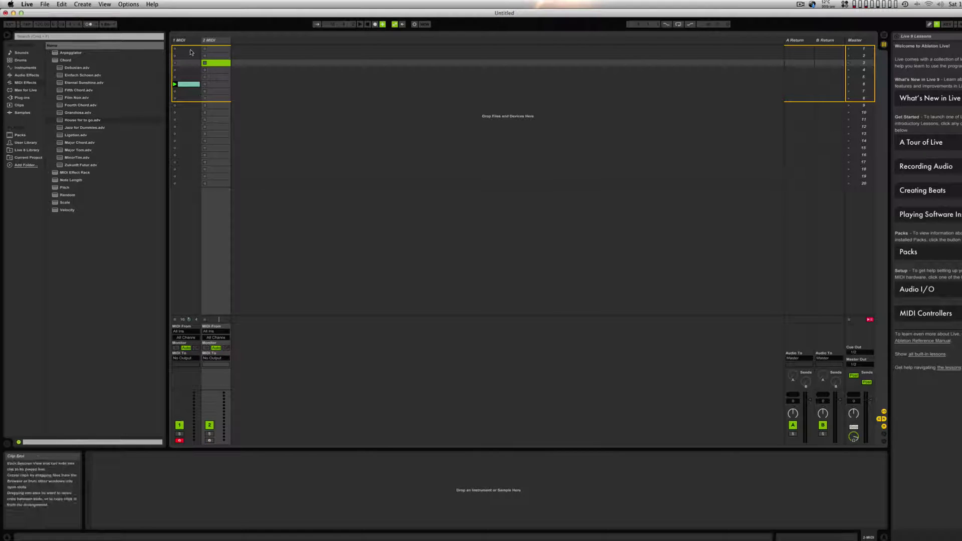
Step: Load the Virus TI Snow VST instrument onto the second MIDI track, accept the warning and move its plug-in window clear of the tracks
click(21, 98)
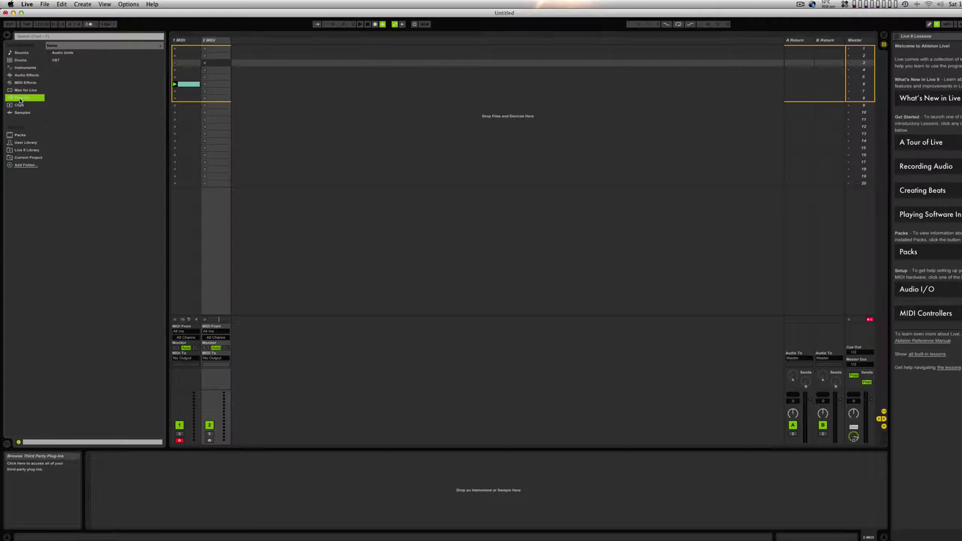
click(49, 60)
drag(66, 196, 151, 162)
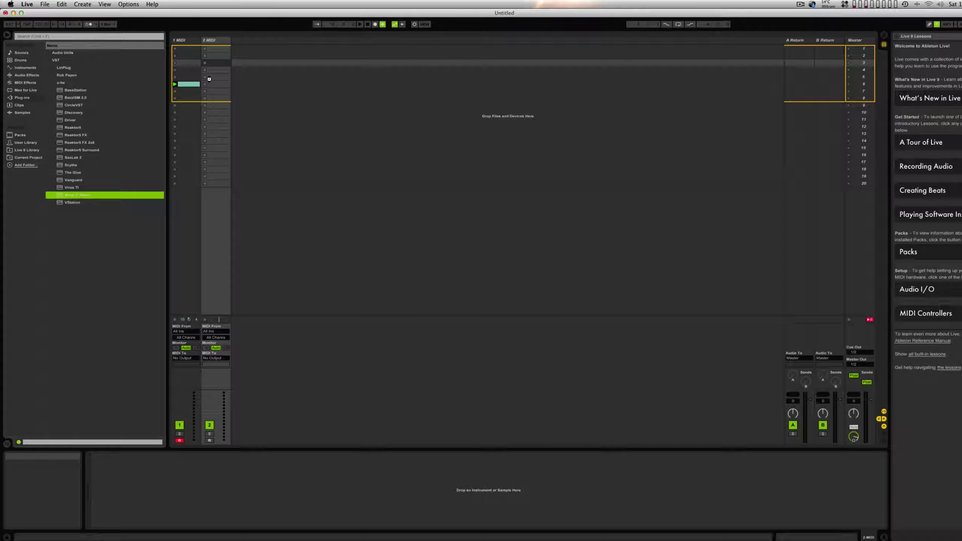
drag(209, 79, 209, 79)
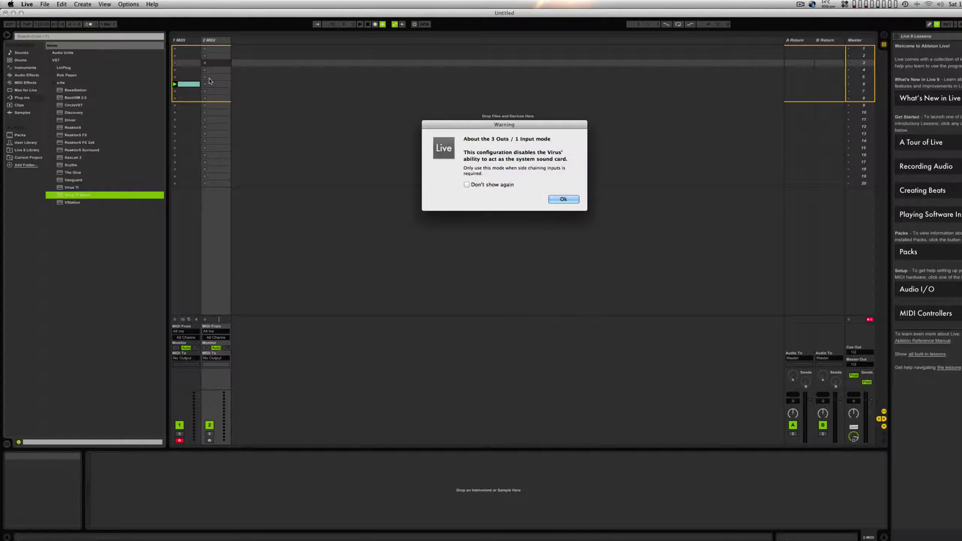
click(555, 199)
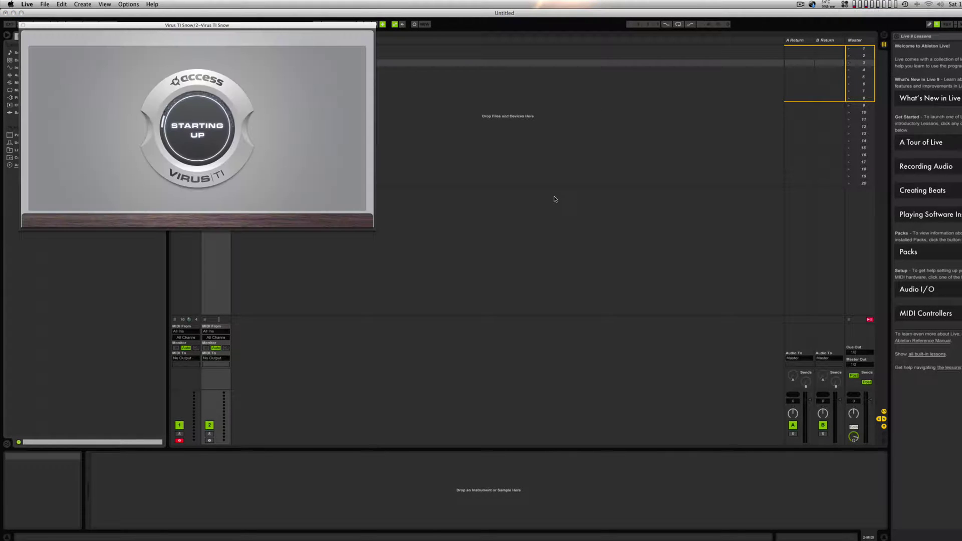
drag(184, 32, 545, 114)
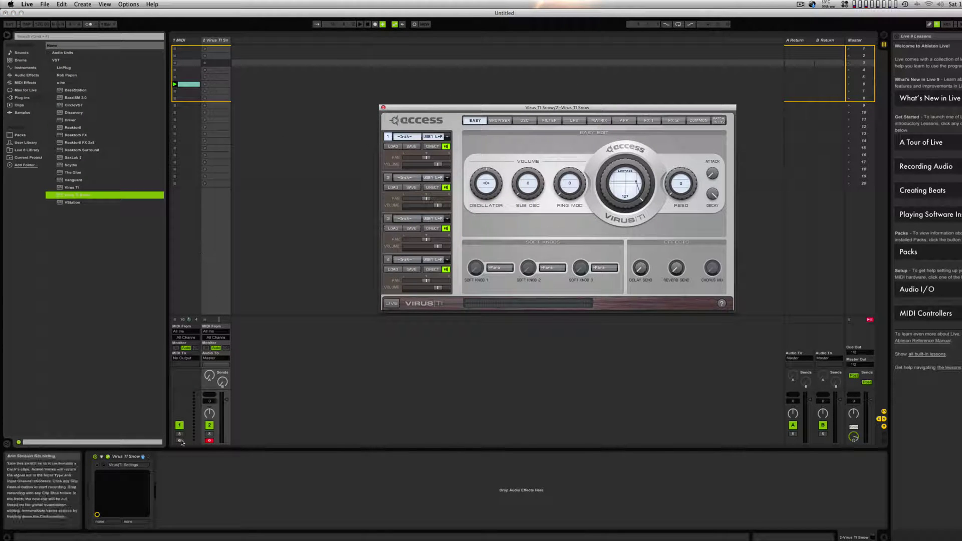
Step: Arm the first MIDI track together with the Virus TI Snow track and create an empty clip in the latter's scene 6 slot
click(180, 441)
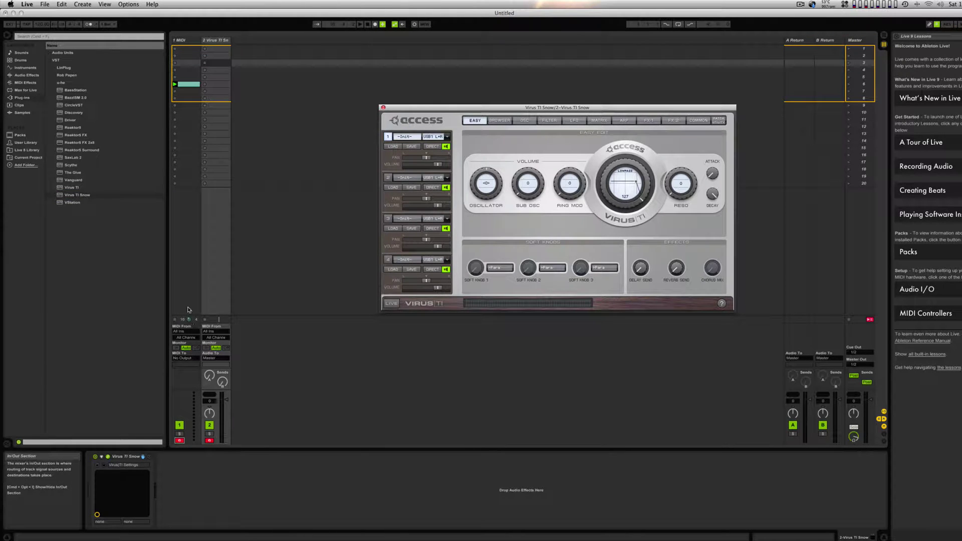
click(181, 204)
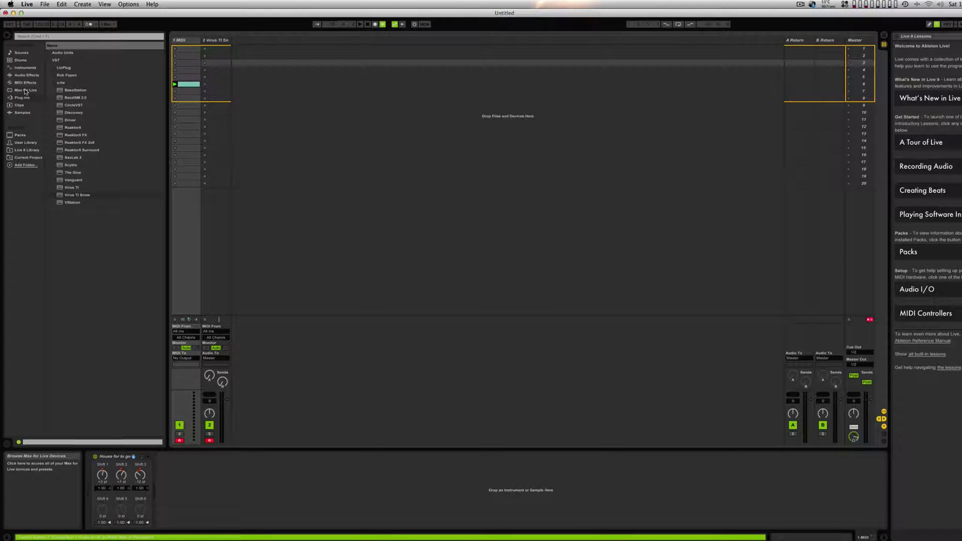
double_click(218, 85)
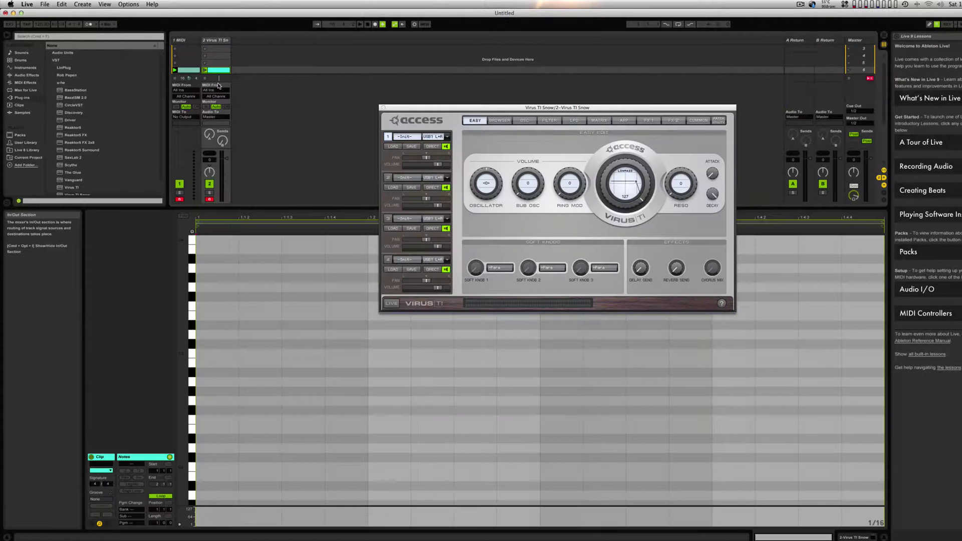
Step: Set the Virus TI Snow track's MIDI input source to 1-MIDI
click(192, 72)
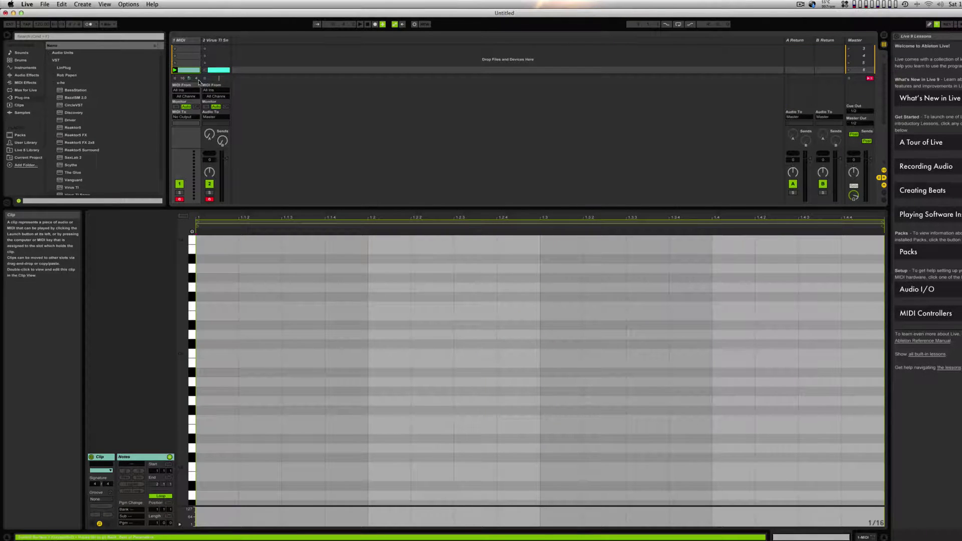
click(227, 91)
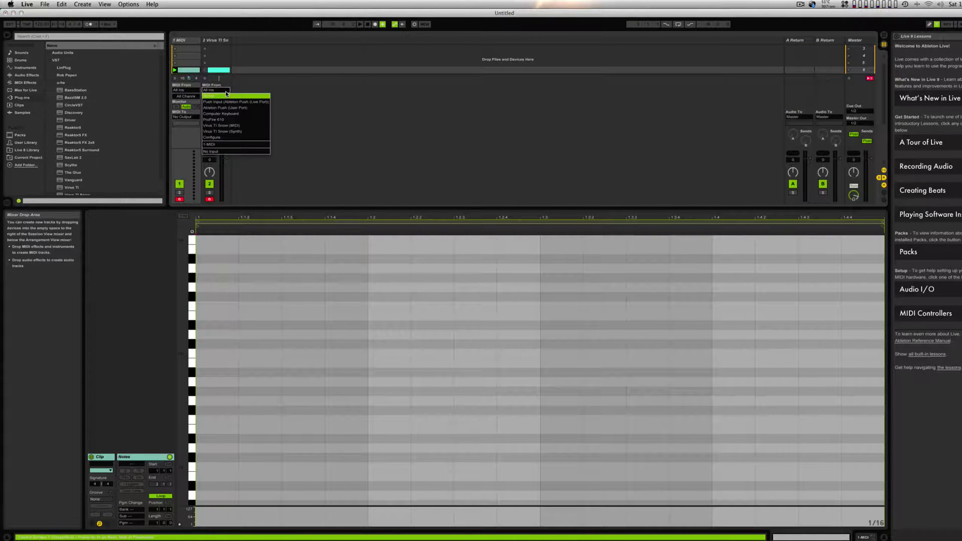
click(213, 144)
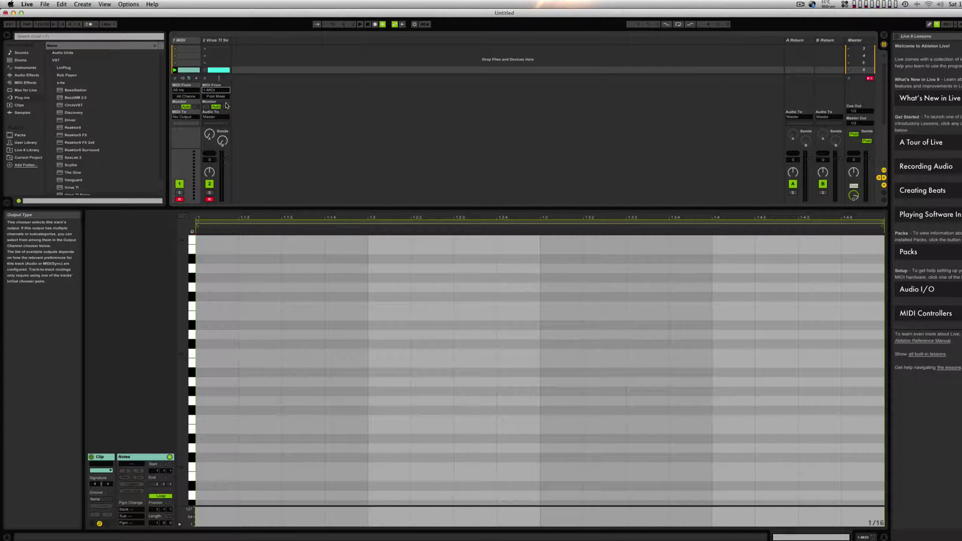
Step: Launch the first MIDI track's scene 6 clip with its note editor open
click(859, 537)
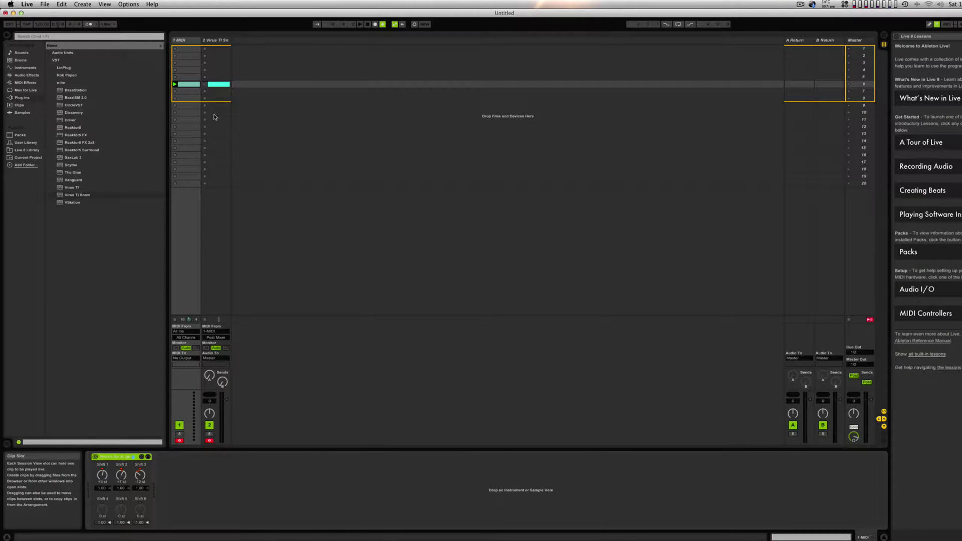
double_click(220, 85)
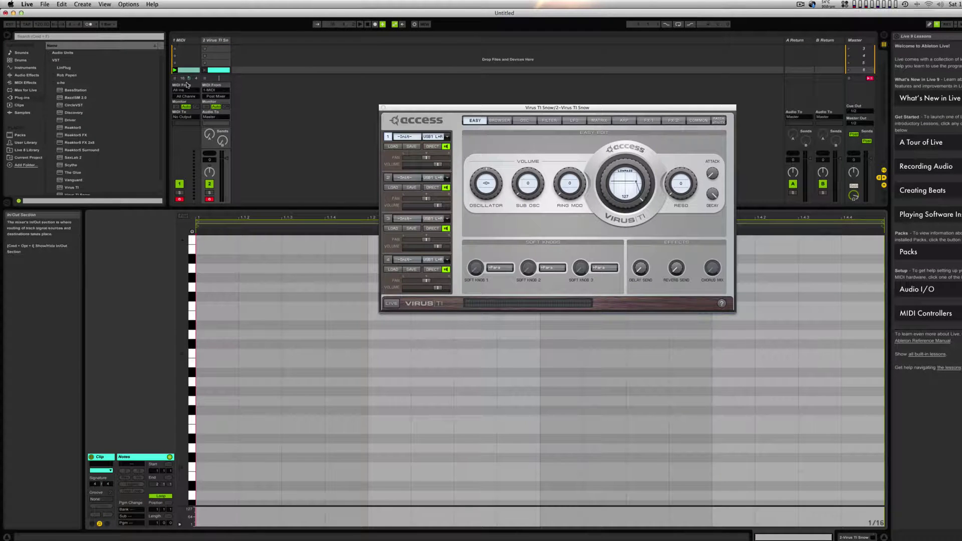
key(super+alt+p)
key(Return)
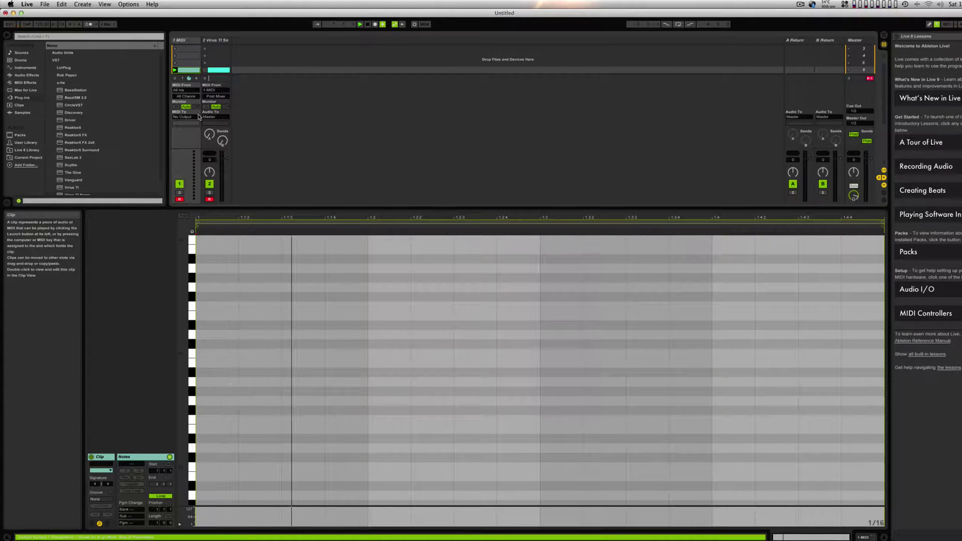
Step: Add four sixteenth C3 notes to the first track's clip at 1.1.1, 1.1.4, 1.3.1 and 1.3.4
double_click(227, 353)
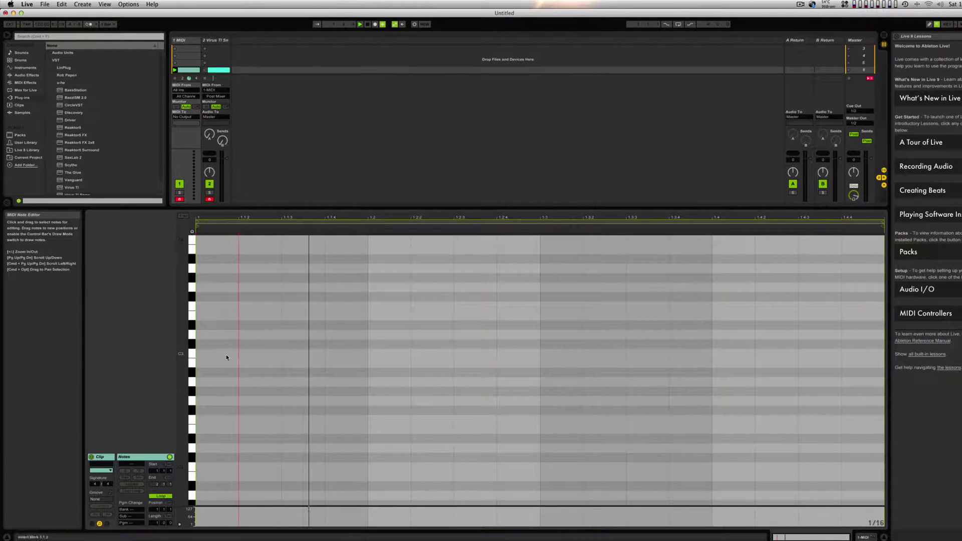
double_click(353, 353)
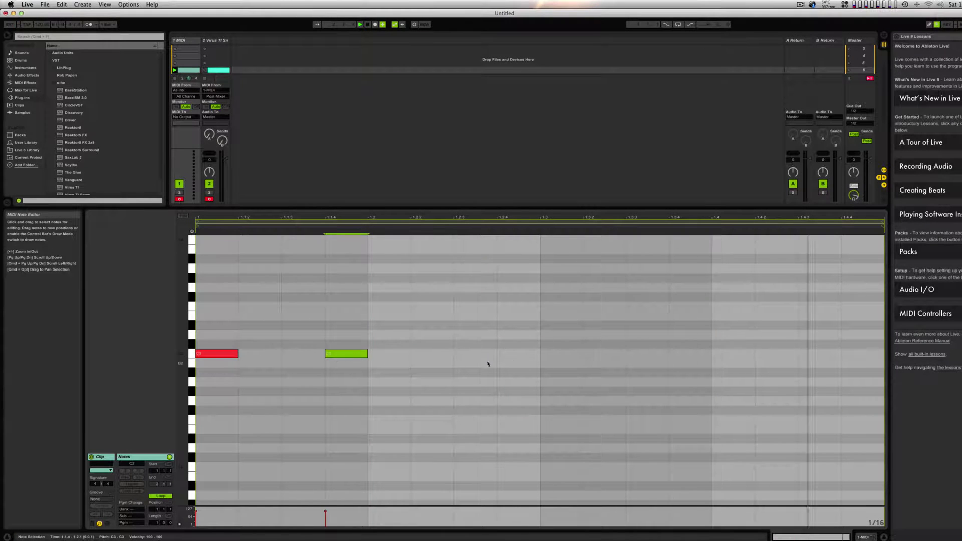
double_click(581, 355)
double_click(701, 355)
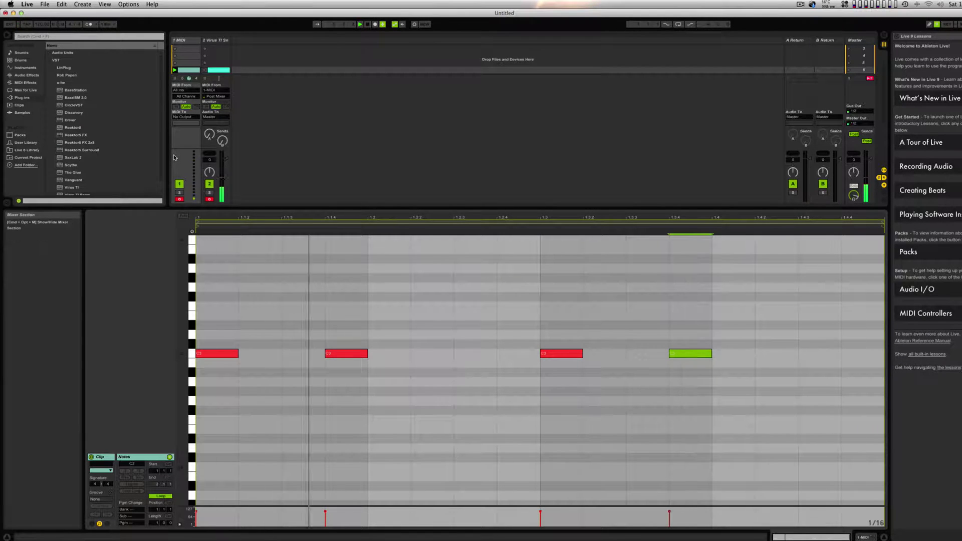
Step: Compare the note contents of the Virus TI Snow clip with those of the first MIDI track's clip during playback
click(213, 147)
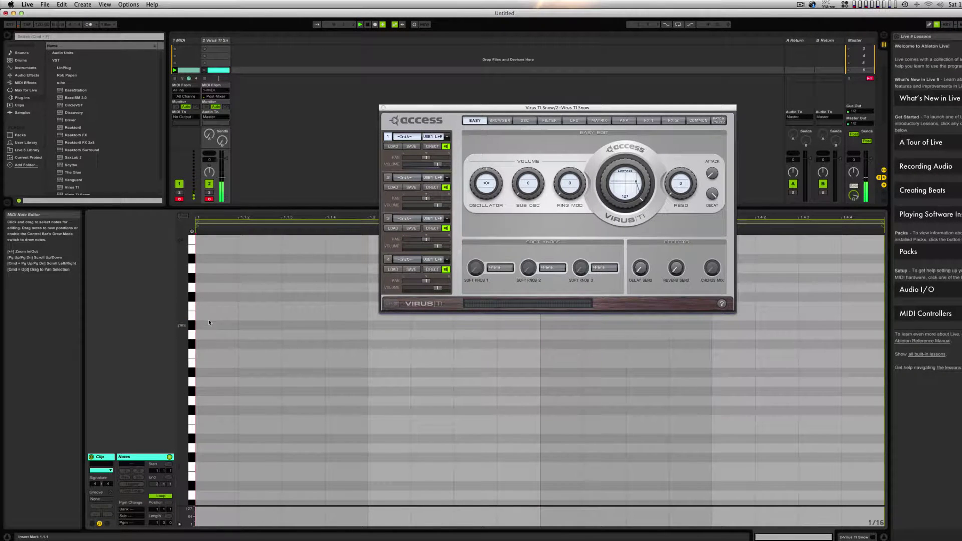
click(188, 70)
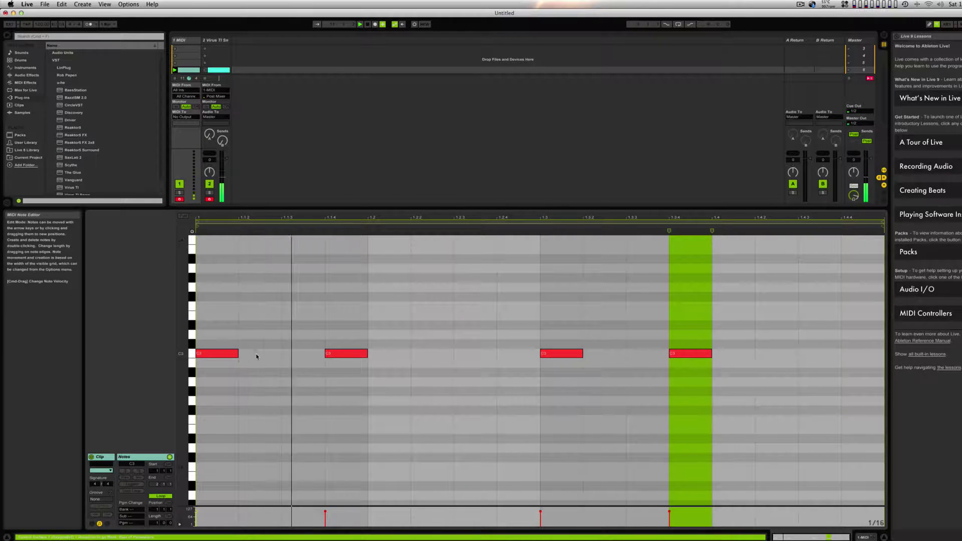
click(223, 71)
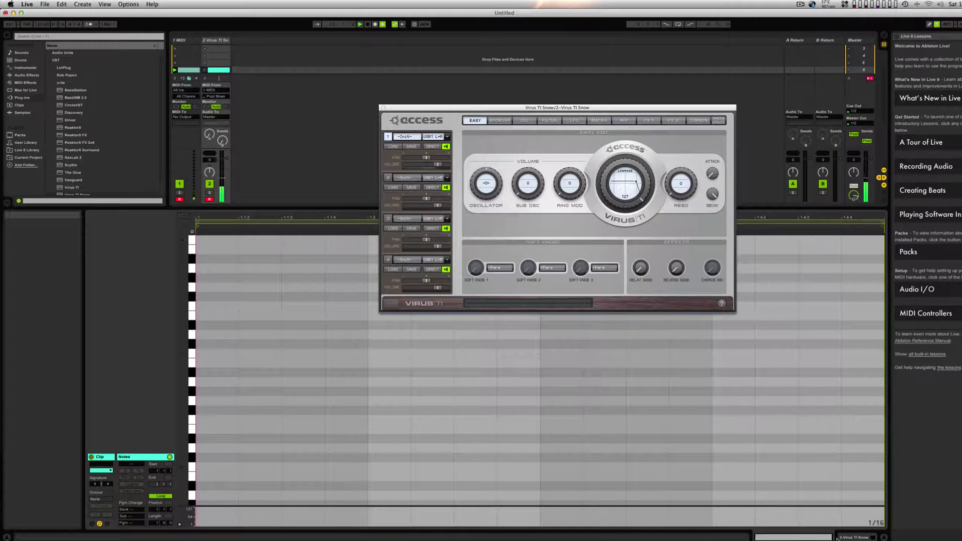
click(828, 538)
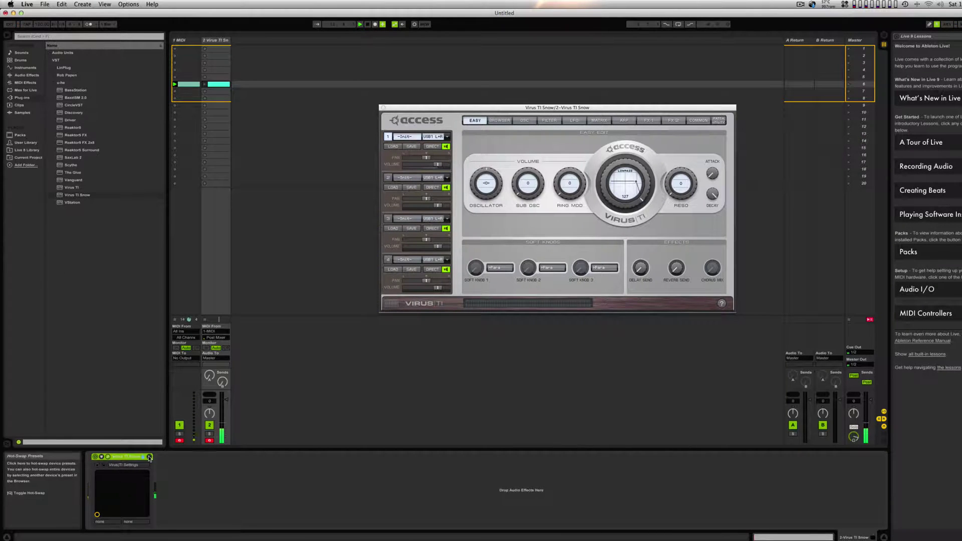
click(148, 457)
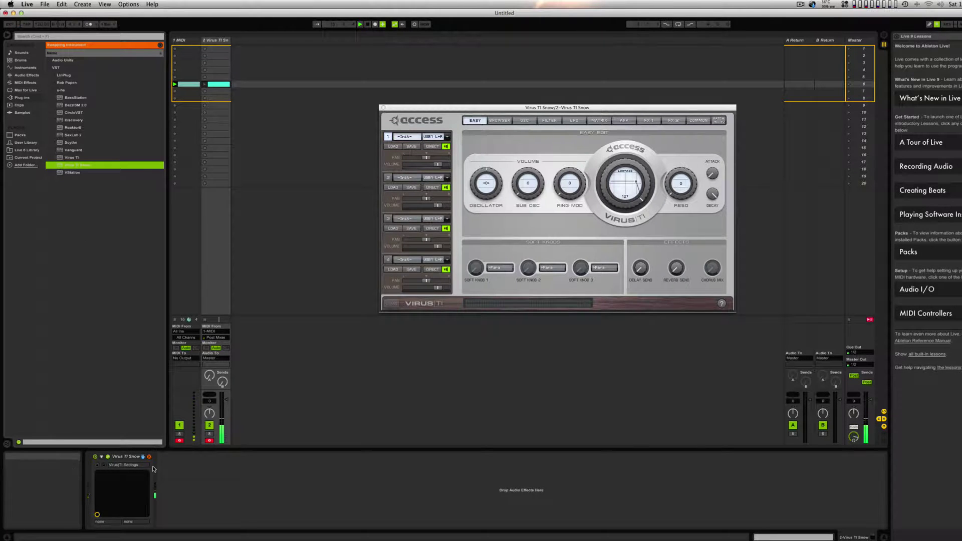
key(Left)
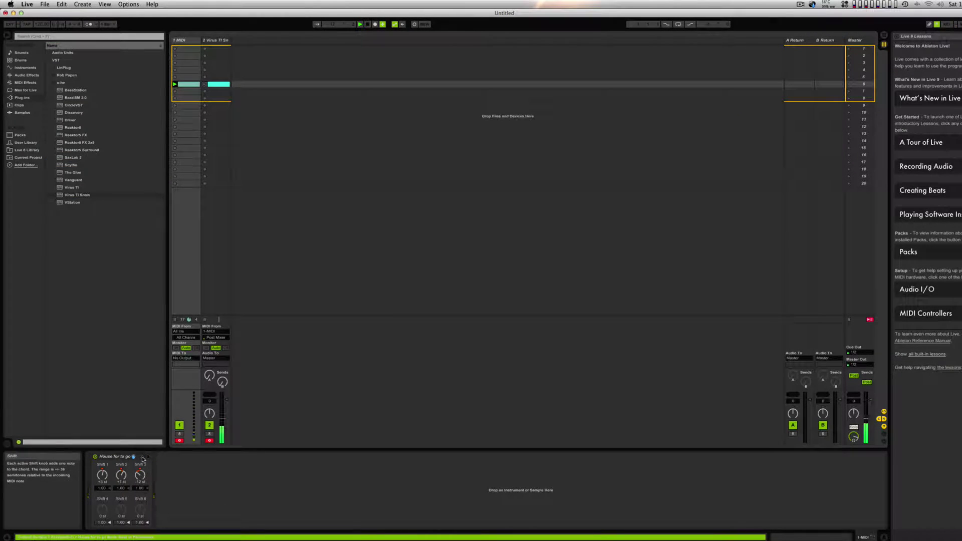
Step: Hot-swap the first MIDI track's chord preset to "Jazz for Dummies"
click(142, 456)
click(67, 135)
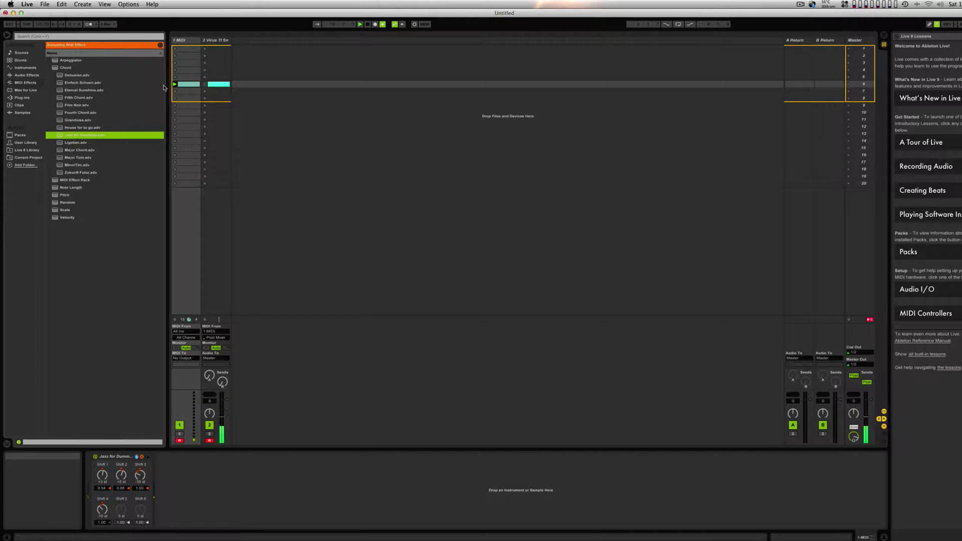
Step: Check the note contents of the Virus TI Snow track's scene 6 clip
double_click(218, 84)
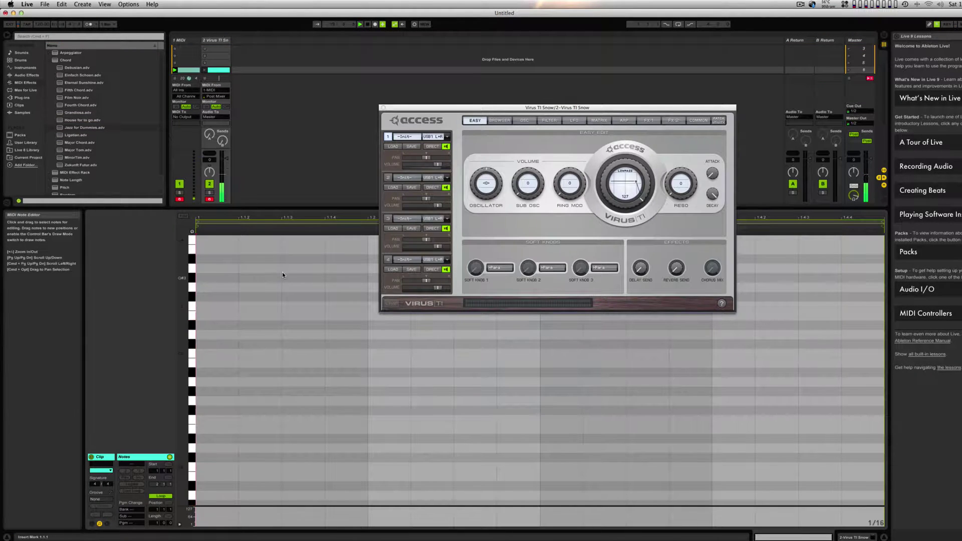
drag(186, 284, 166, 284)
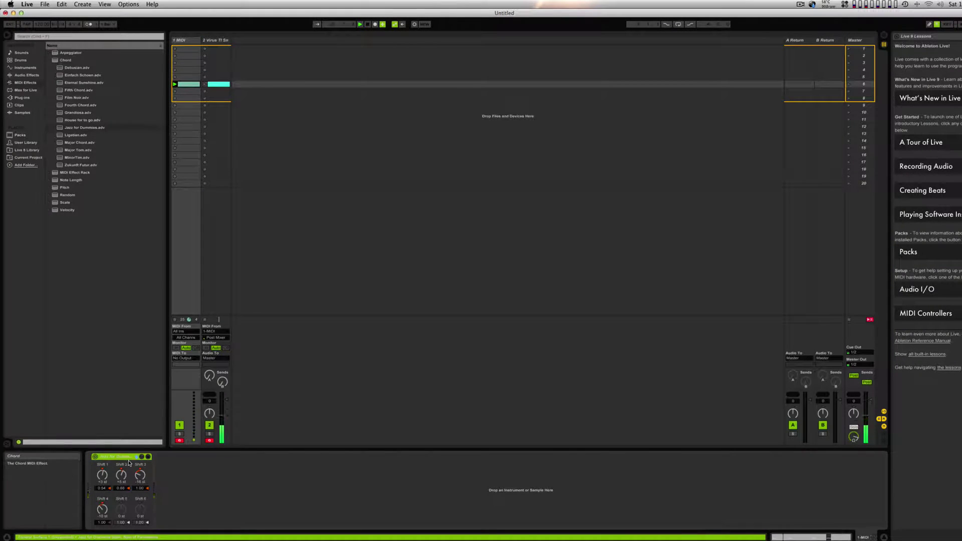
Step: Try the "MinorTim" and "Zukunft Futur" presets in the first MIDI track's Chord effect and return it to "Jazz for Dummies"
click(138, 457)
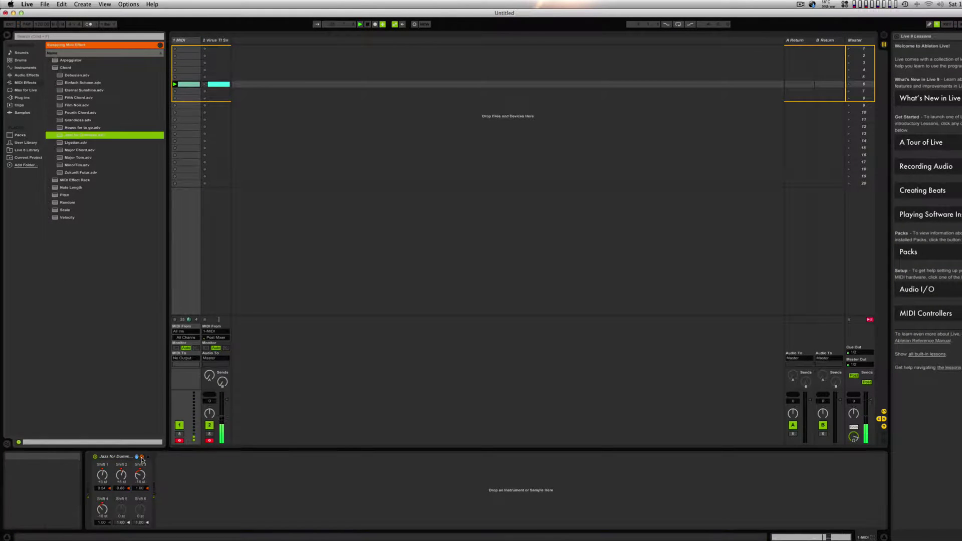
click(76, 165)
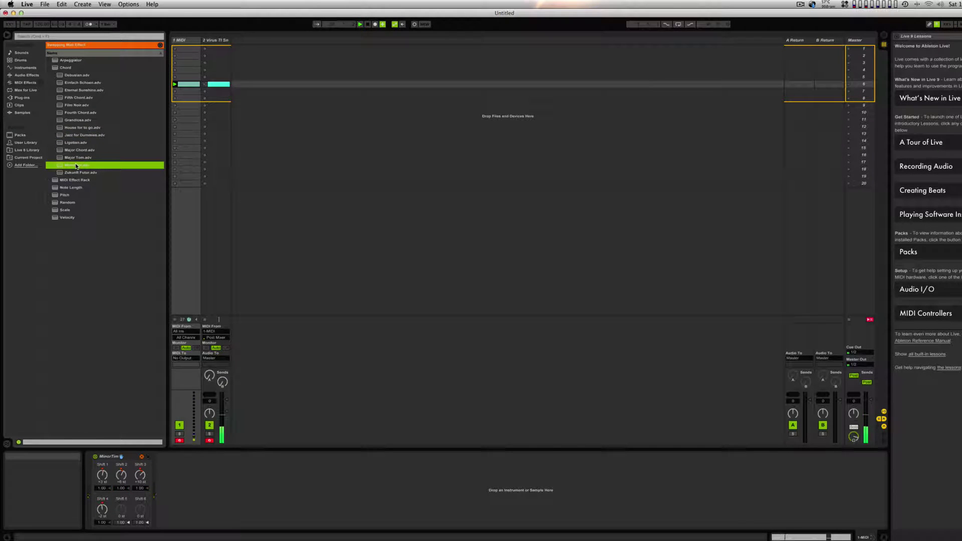
click(78, 173)
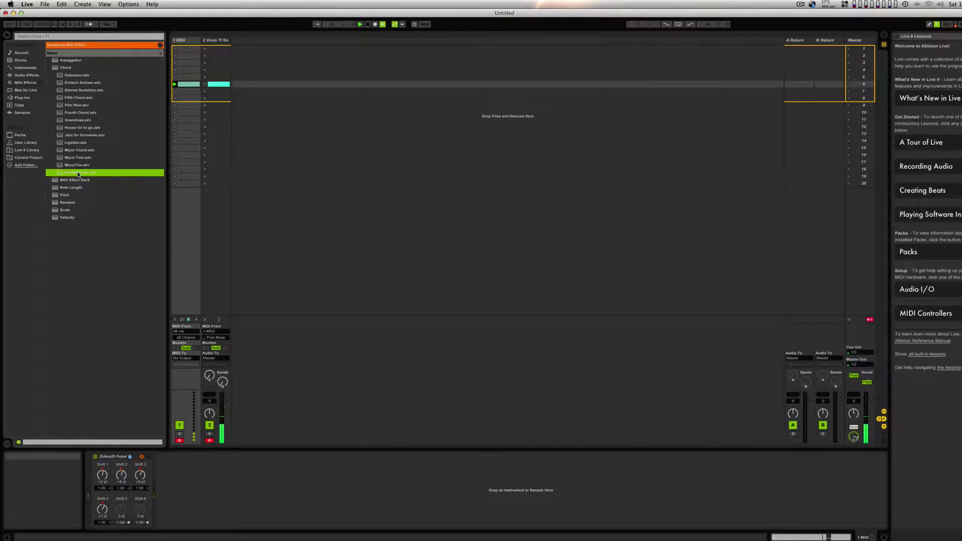
click(76, 134)
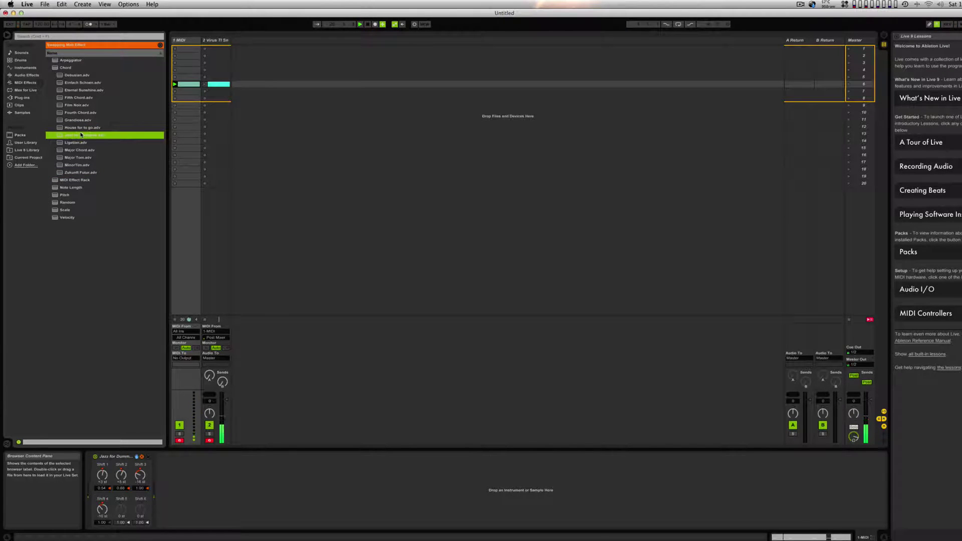
Step: Delete the Virus TI Snow track's scene 6 clip and record the incoming chord notes into a new clip in its place
double_click(219, 84)
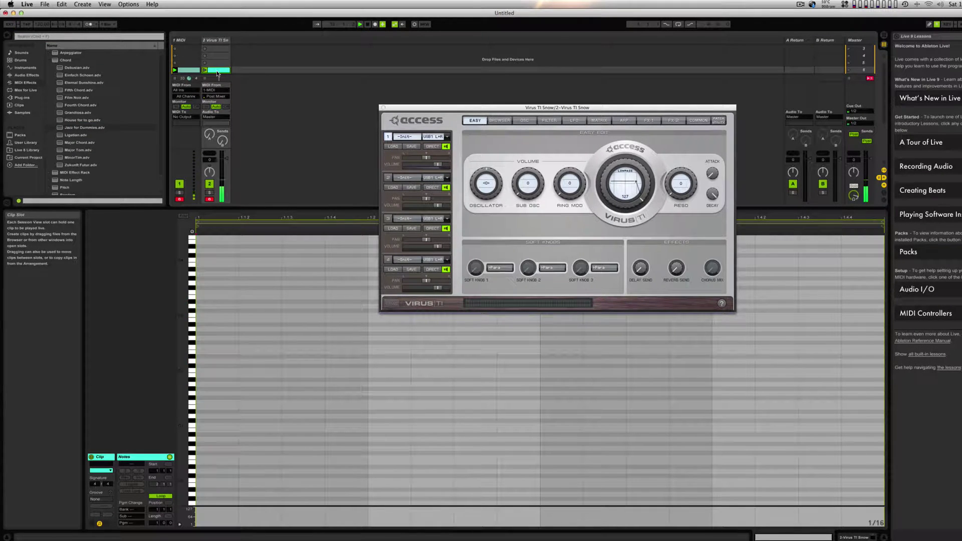
key(Delete)
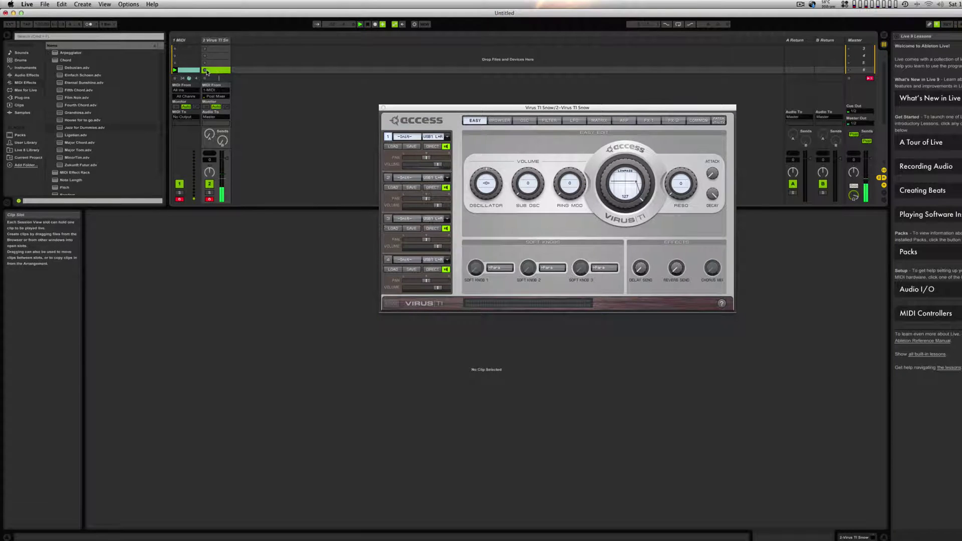
key(shift+F9)
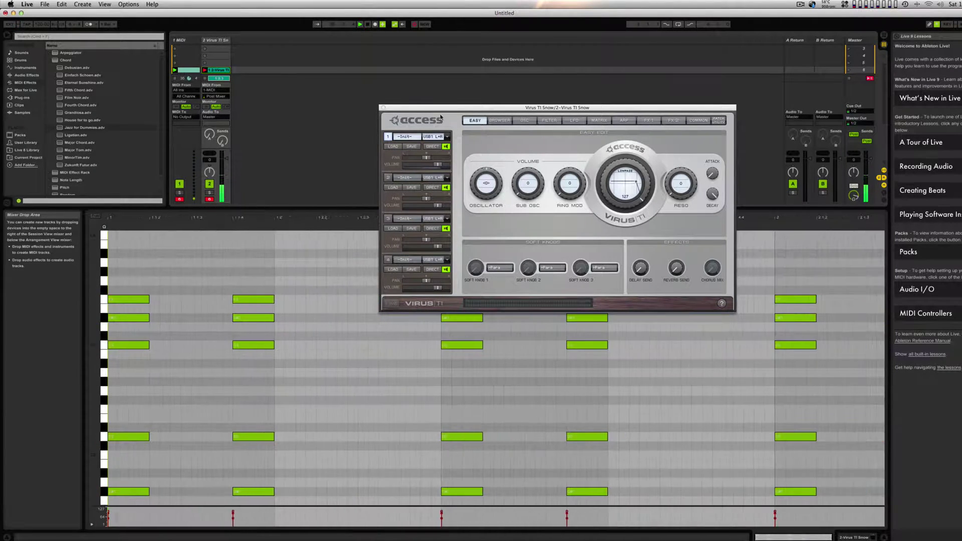
drag(444, 110, 440, 24)
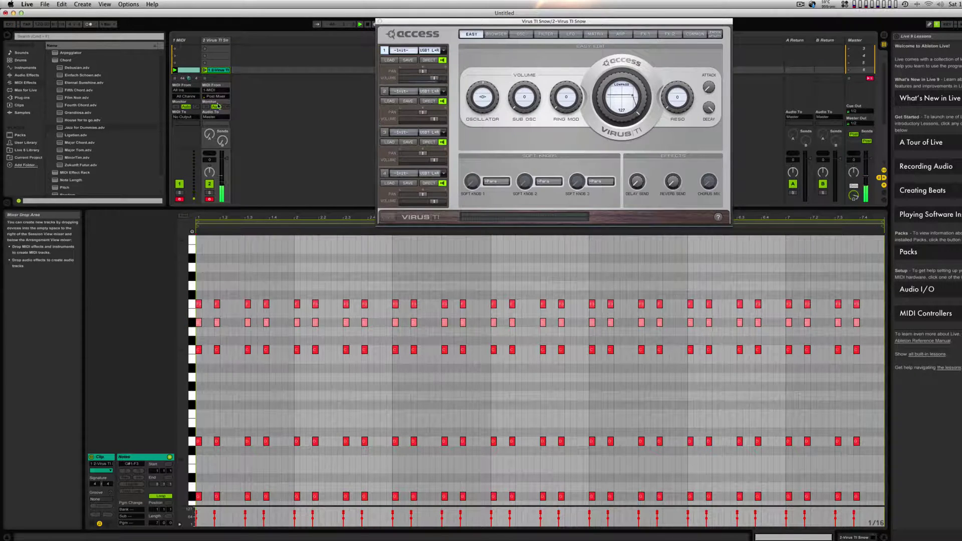
Step: Compare the recorded chord notes in the Virus TI Snow clip with the notes of the first MIDI track's clip
click(188, 71)
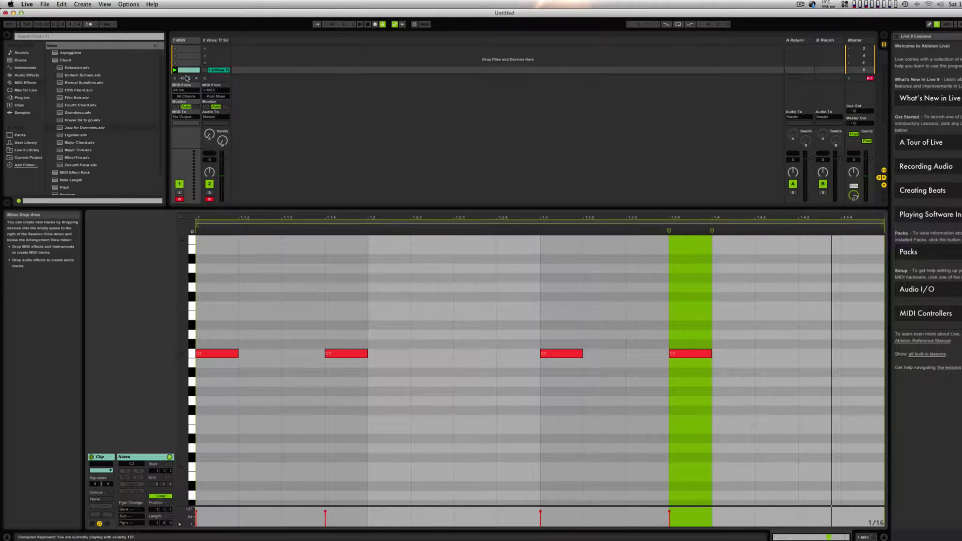
click(225, 71)
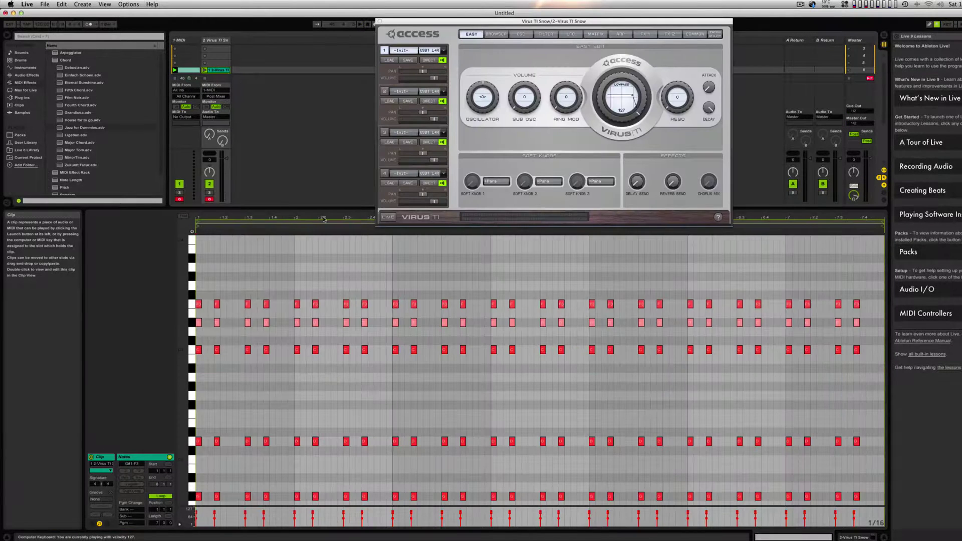
scroll(566, 366, down, 3)
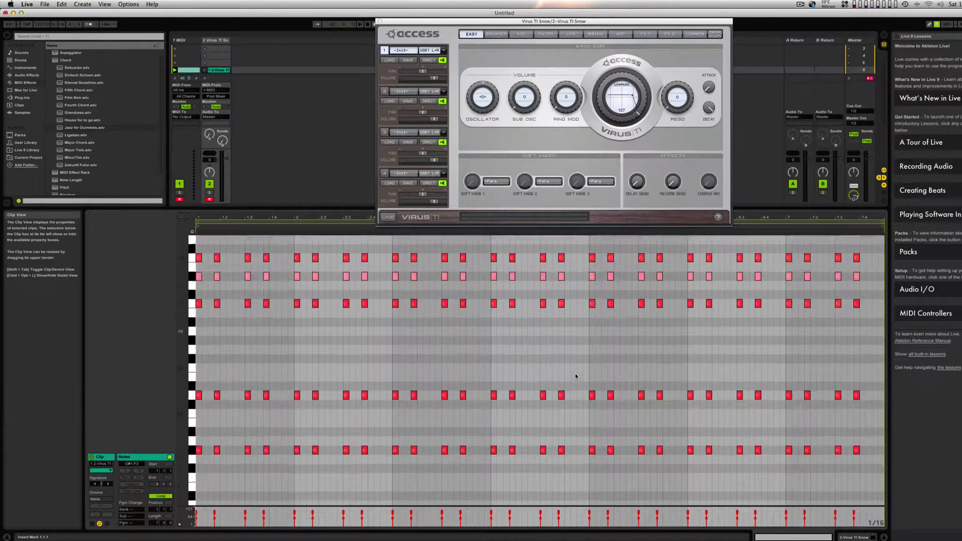
scroll(575, 376, up, 3)
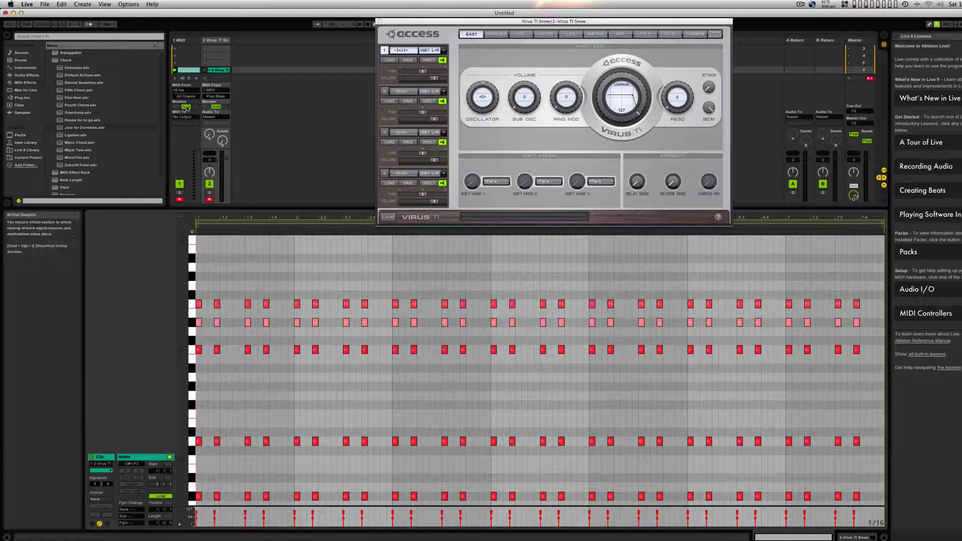
click(216, 71)
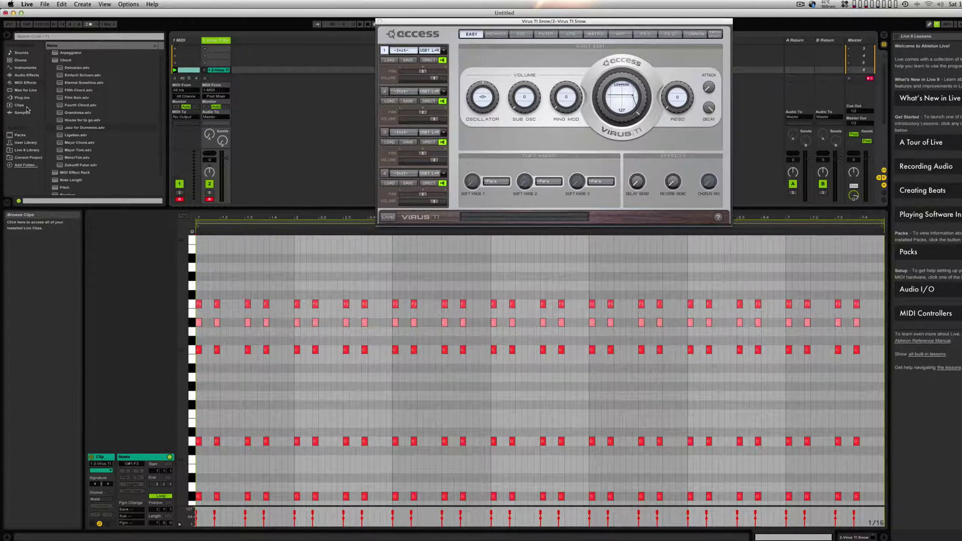
Step: Add a Scale effect with the "Blues Scale" preset after the first MIDI track's Chord effect and launch that track's clip
click(50, 60)
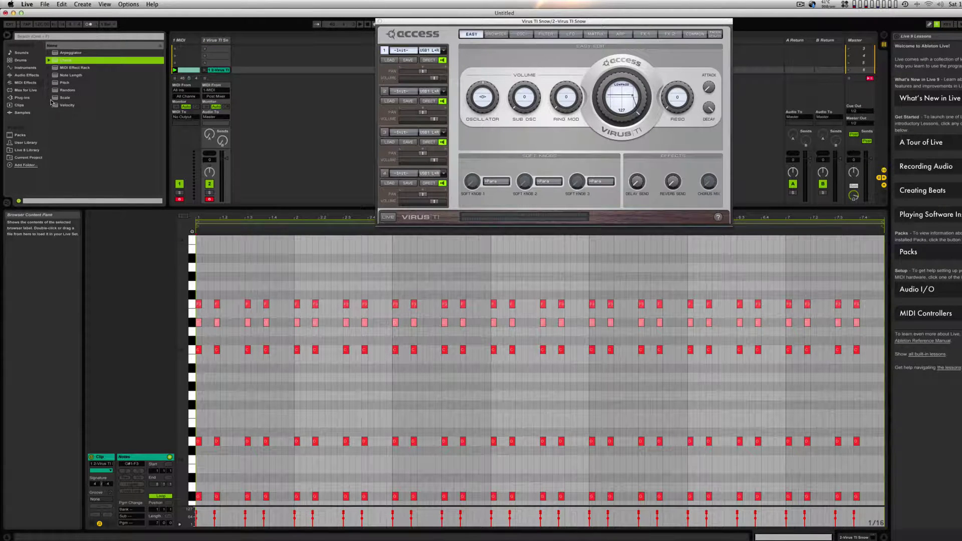
click(50, 98)
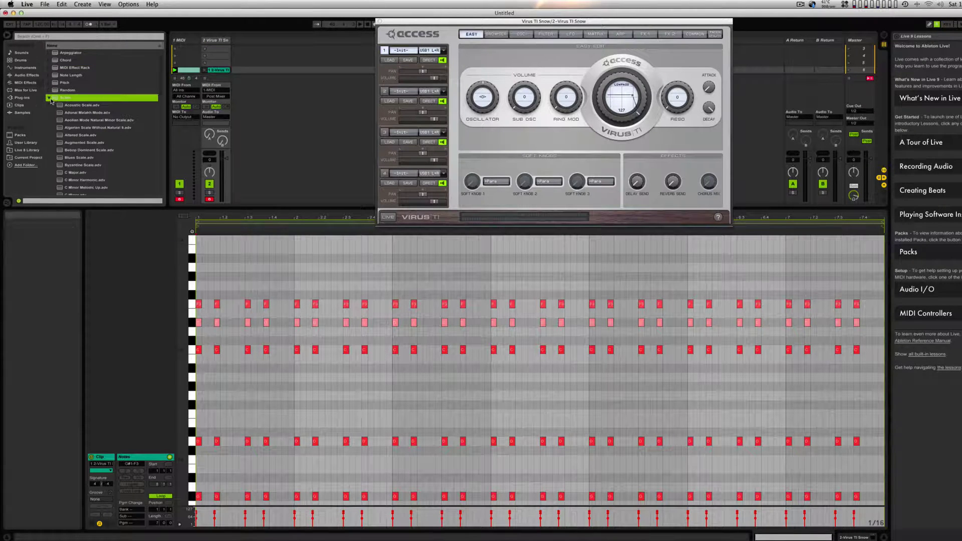
click(184, 52)
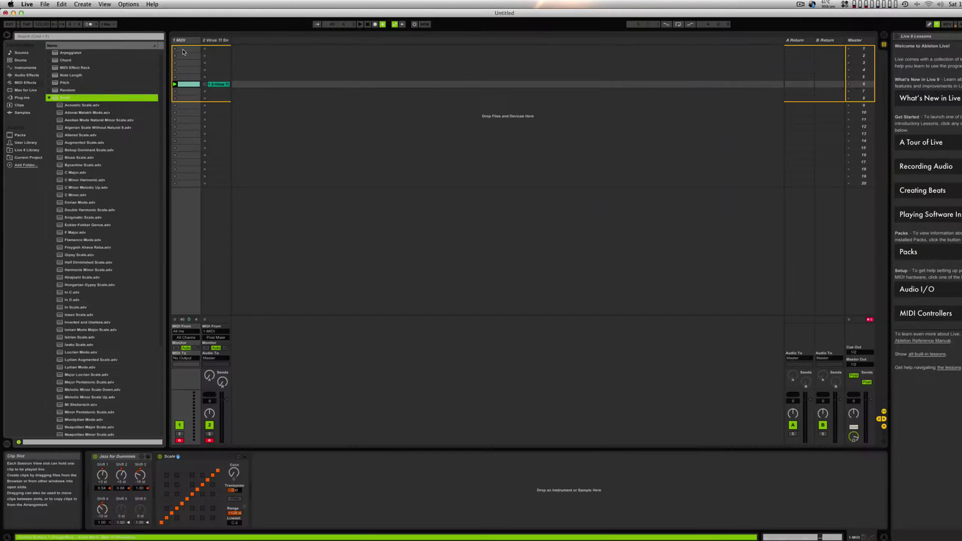
click(234, 477)
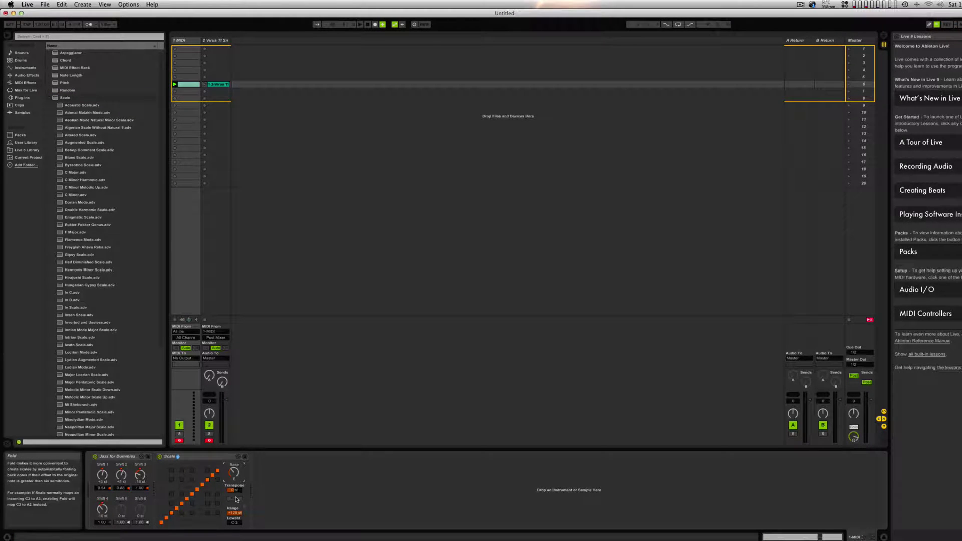
click(238, 456)
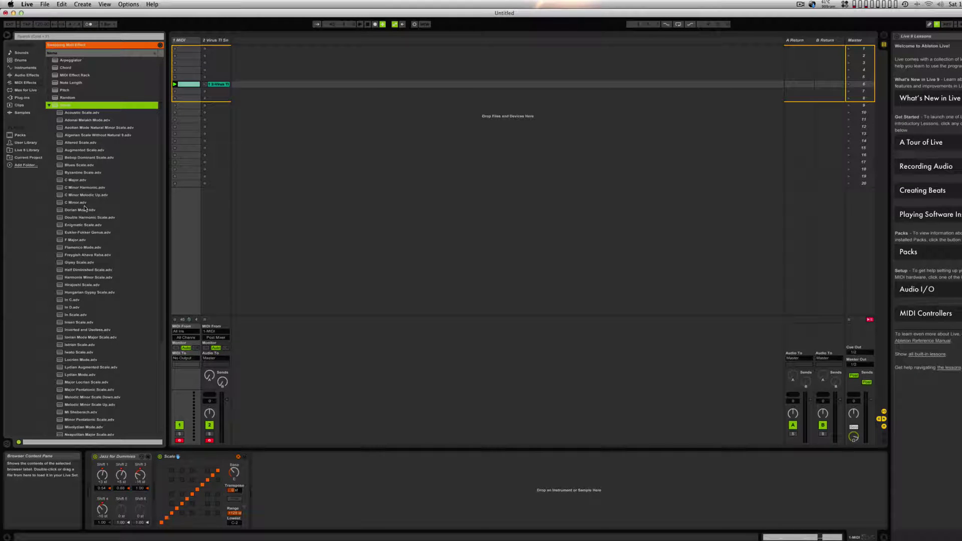
click(78, 166)
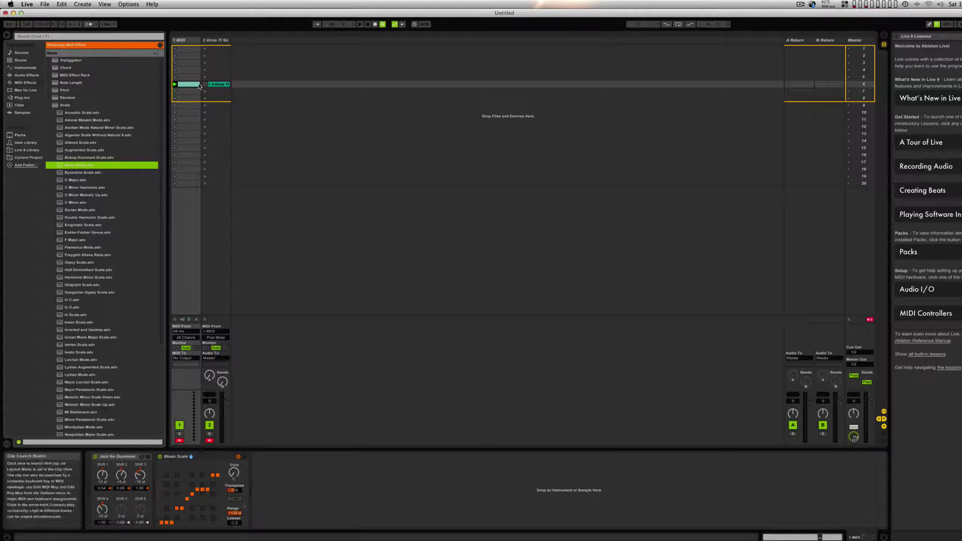
click(174, 84)
click(174, 84)
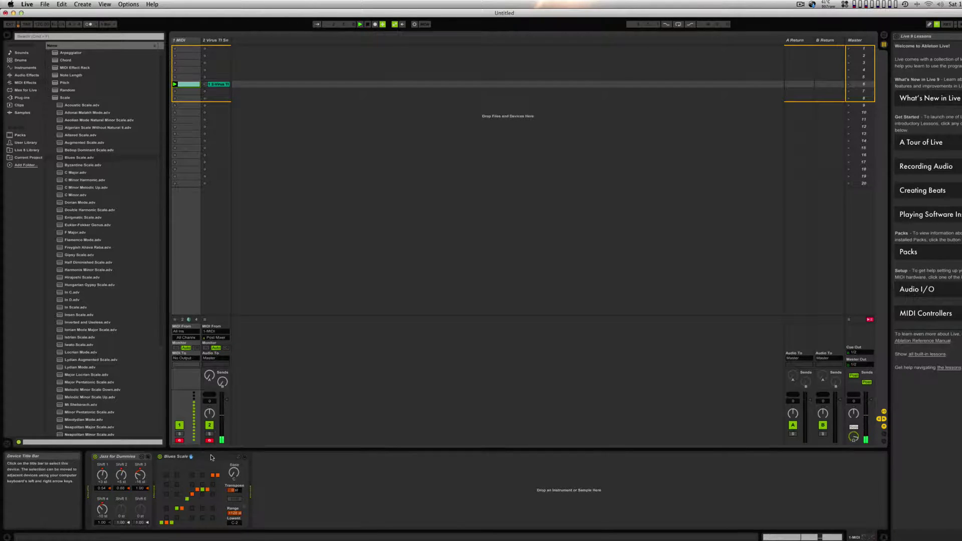
Step: Try placing the Blues Scale effect before the "Jazz for Dummies" chord and inspect the Virus TI Snow clip's notes
click(172, 457)
drag(99, 456, 169, 466)
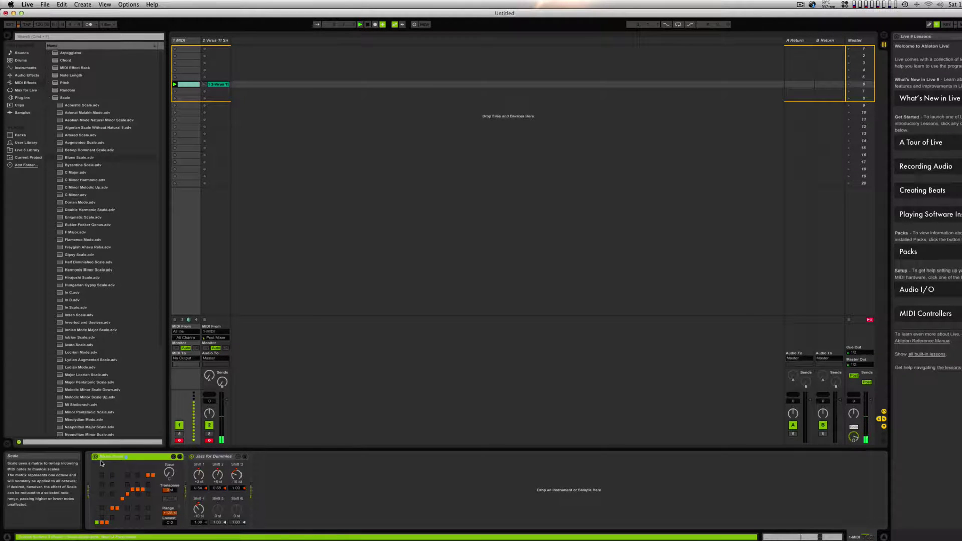
double_click(219, 84)
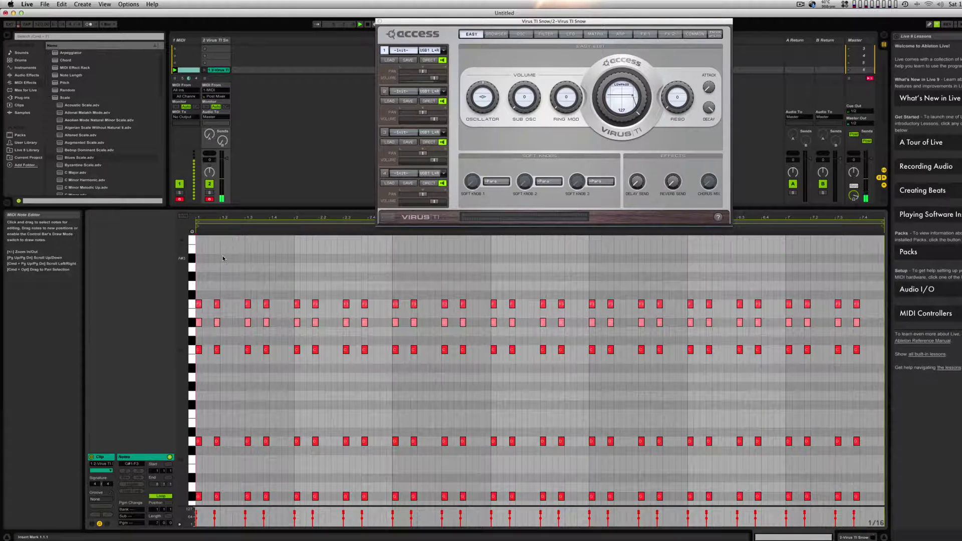
scroll(223, 255, down, 3)
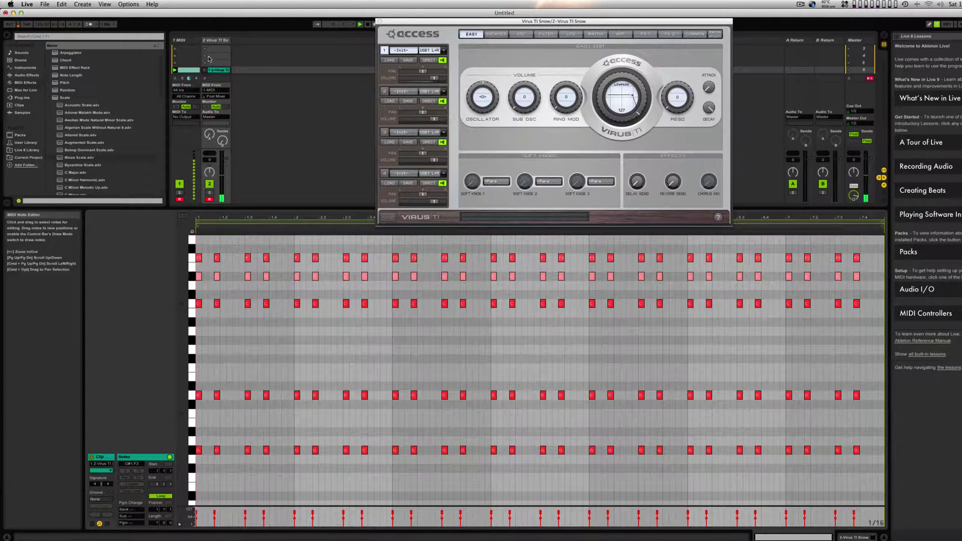
Step: Move the Blues Scale effect back behind the "Jazz for Dummies" chord on the first MIDI track
click(183, 40)
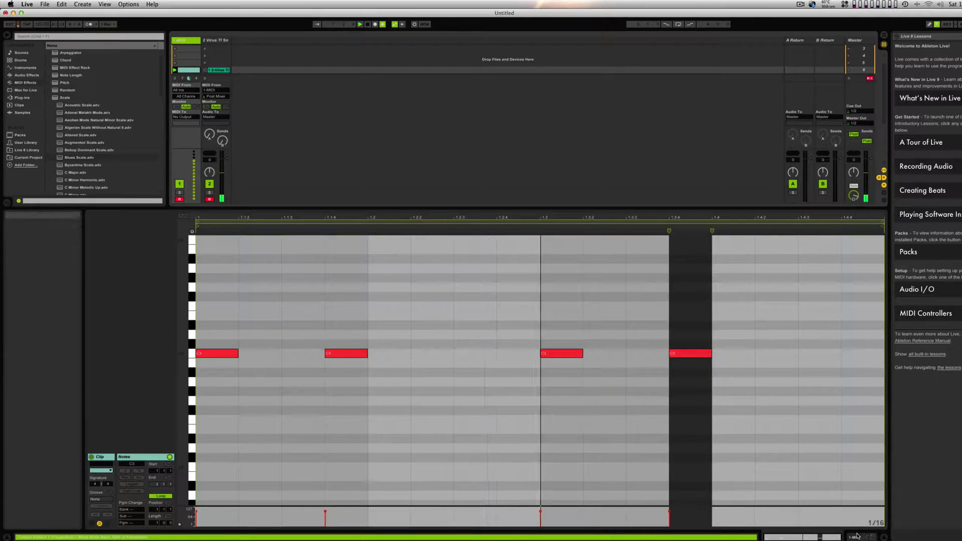
key(shift+Tab)
drag(150, 456, 253, 468)
Step: Review the Virus TI Snow clip's notes and the device chains of both MIDI tracks
click(218, 84)
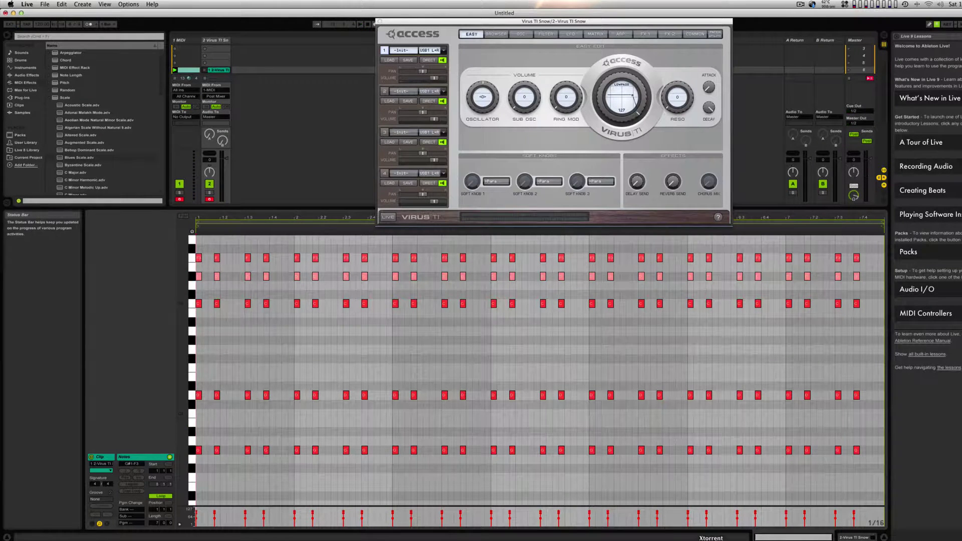
click(852, 537)
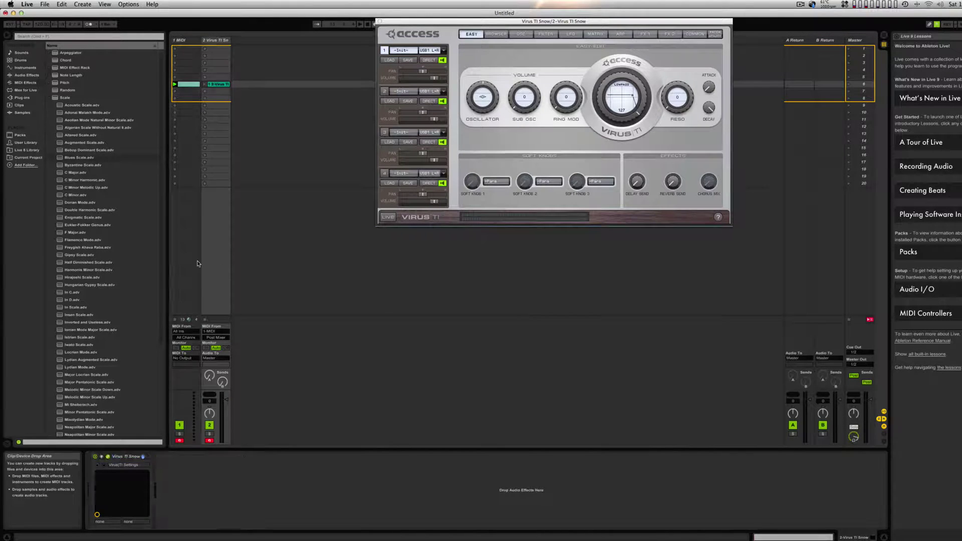
key(Left)
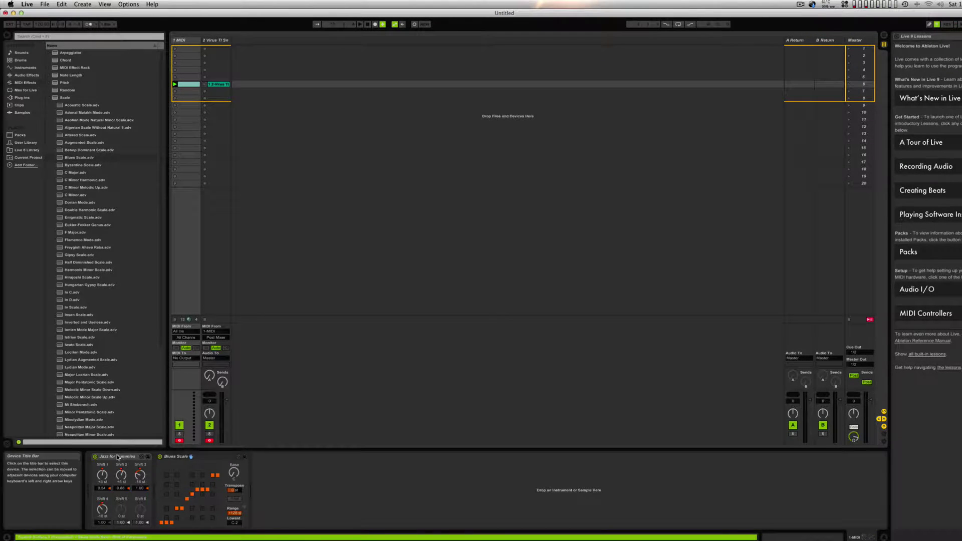
click(141, 459)
click(141, 457)
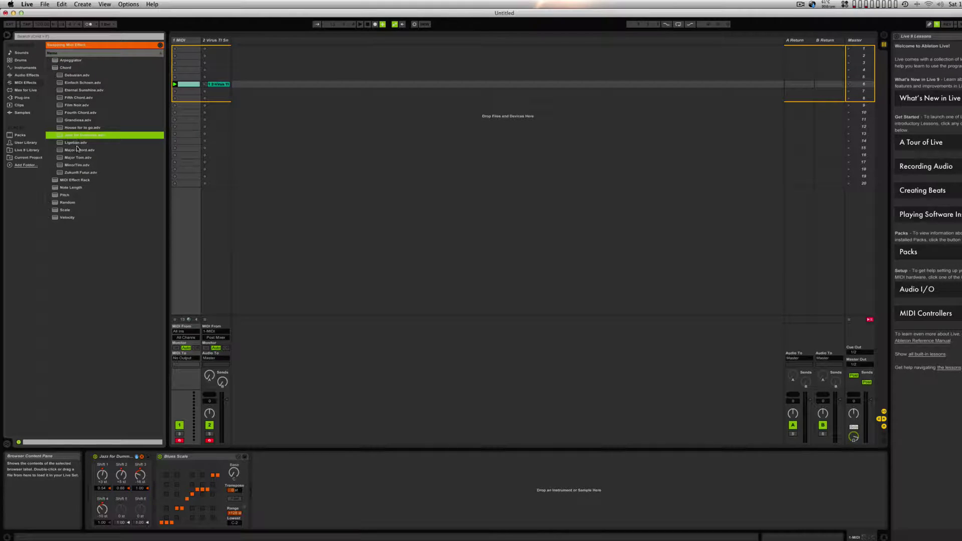
click(218, 85)
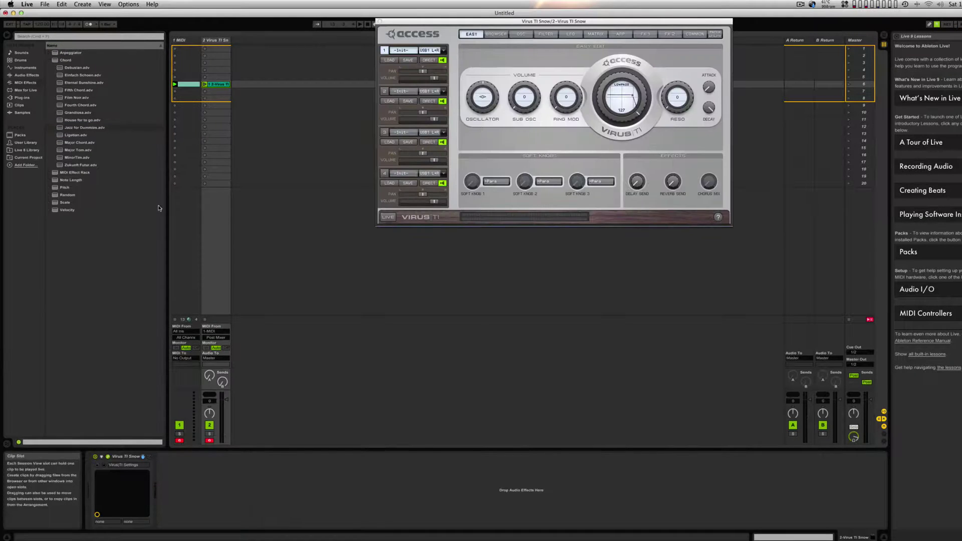
click(190, 40)
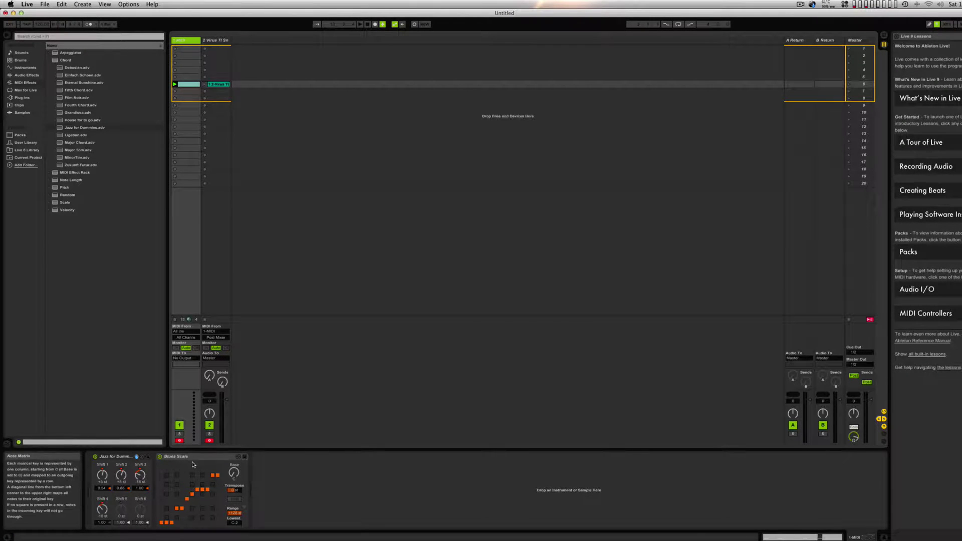
Step: Hot-swap the first MIDI track's chord preset to "MinorTim" and launch the track's scene 6 clip
click(142, 457)
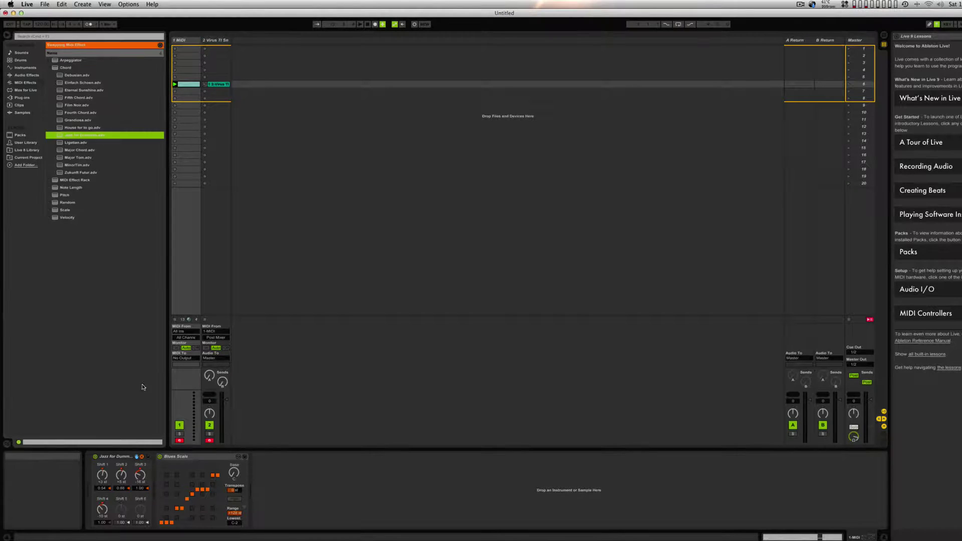
click(61, 165)
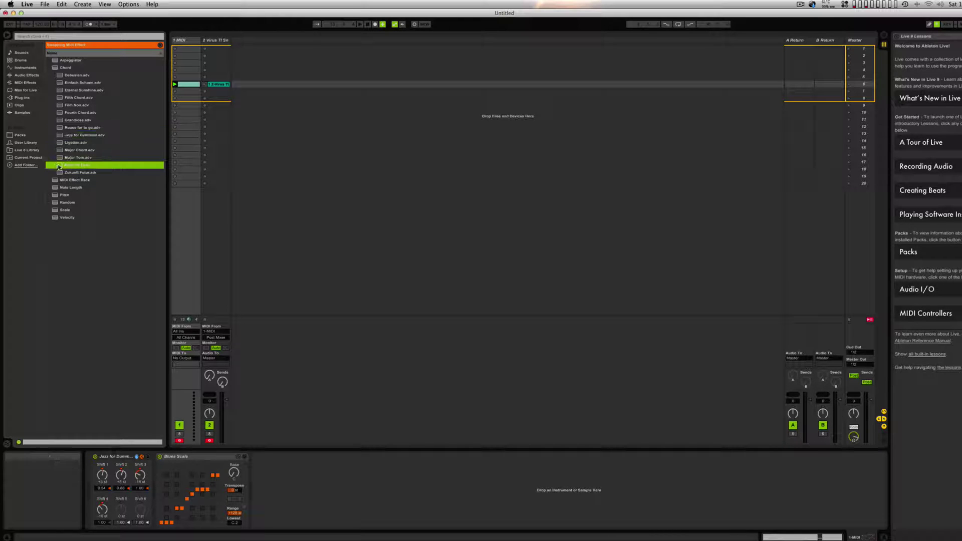
double_click(62, 165)
click(175, 84)
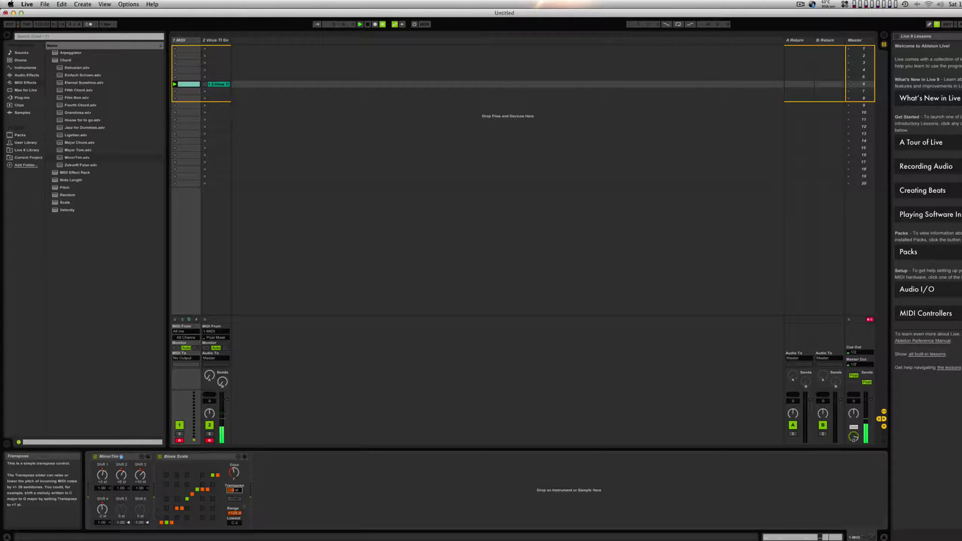
Step: Adjust the Blues Scale's transposition on the first MIDI track and review the Virus TI Snow clip's notes
drag(234, 490, 234, 496)
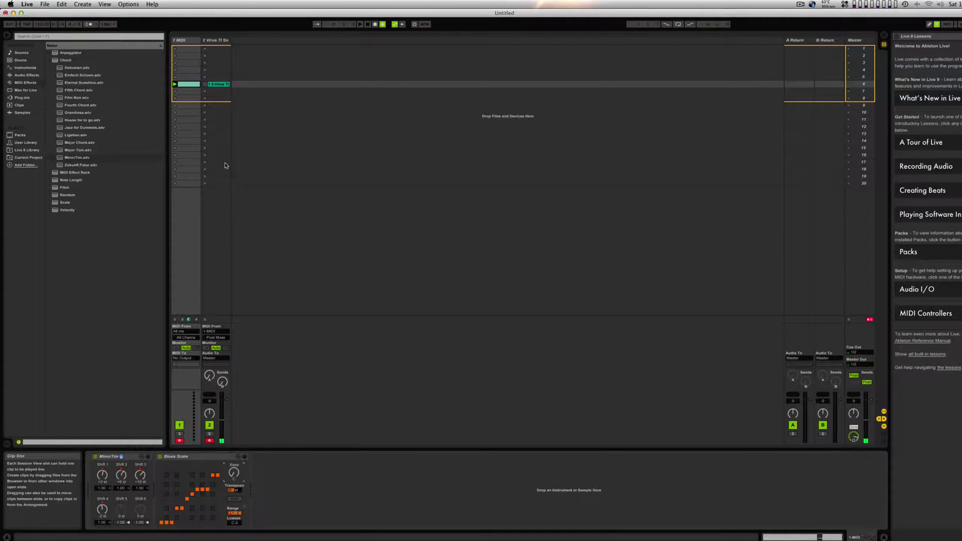
double_click(216, 88)
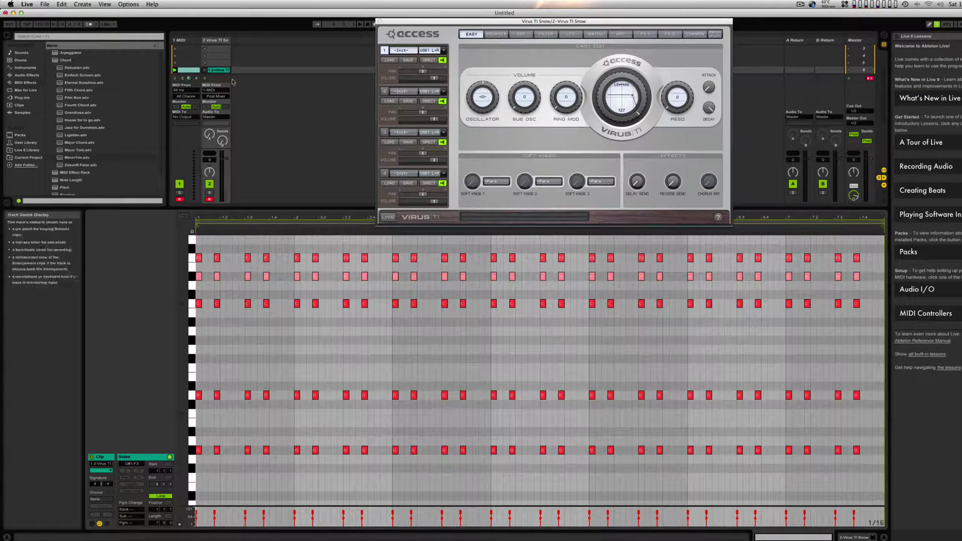
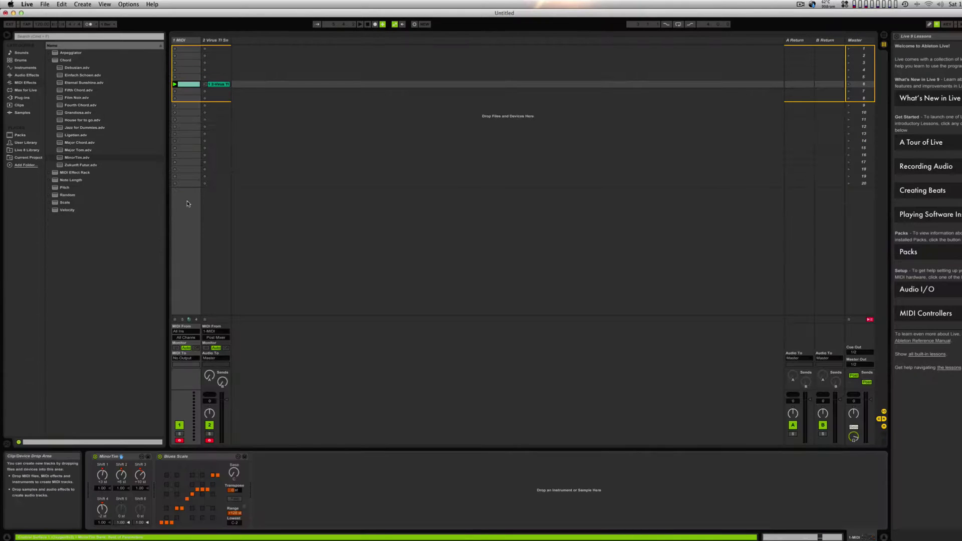
click(188, 84)
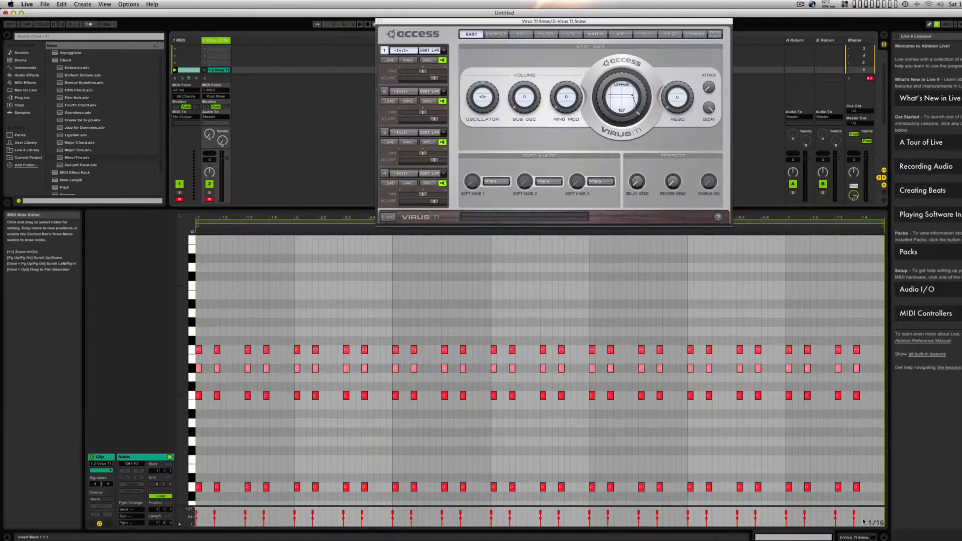
click(846, 537)
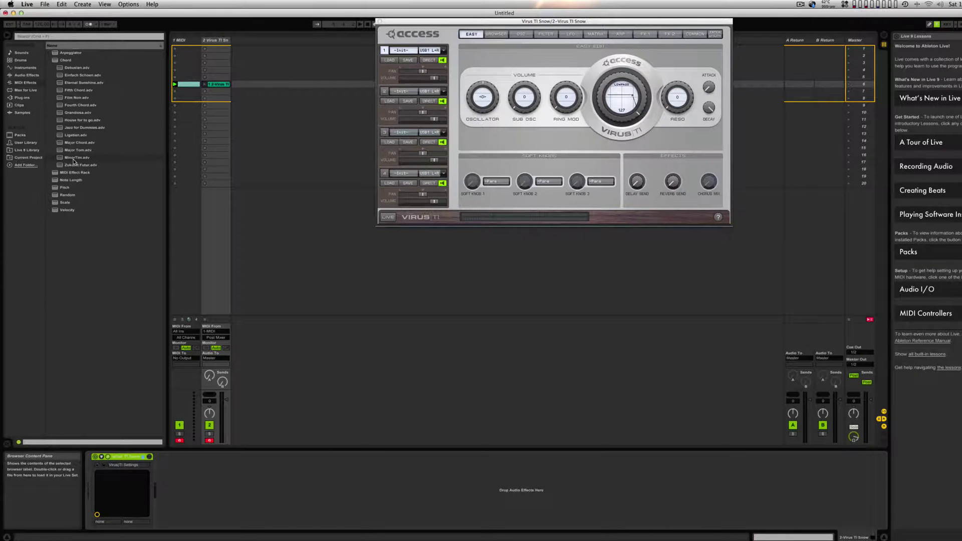
Step: Hot-swap the first MIDI track's Blues Scale for the "C Minor" preset and launch its scene 6 clip
click(194, 42)
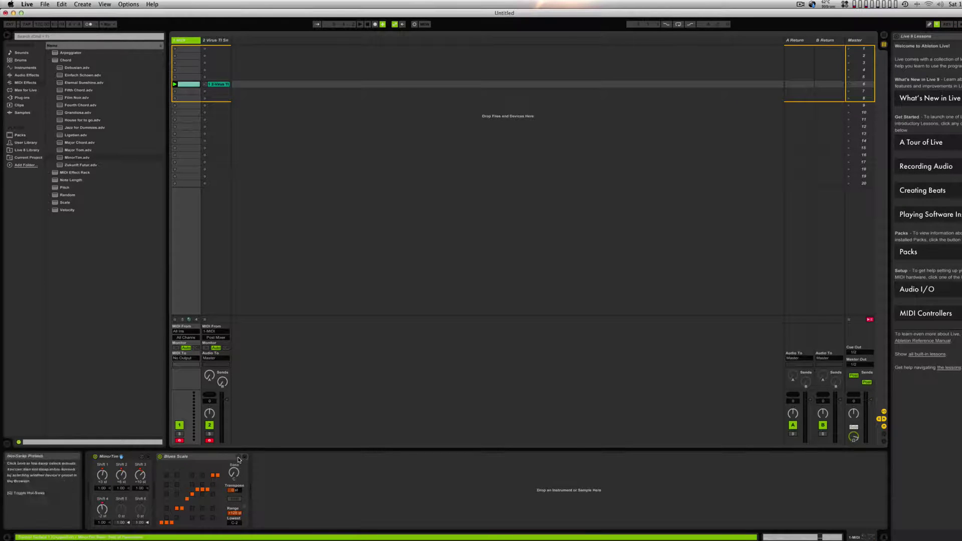
click(238, 458)
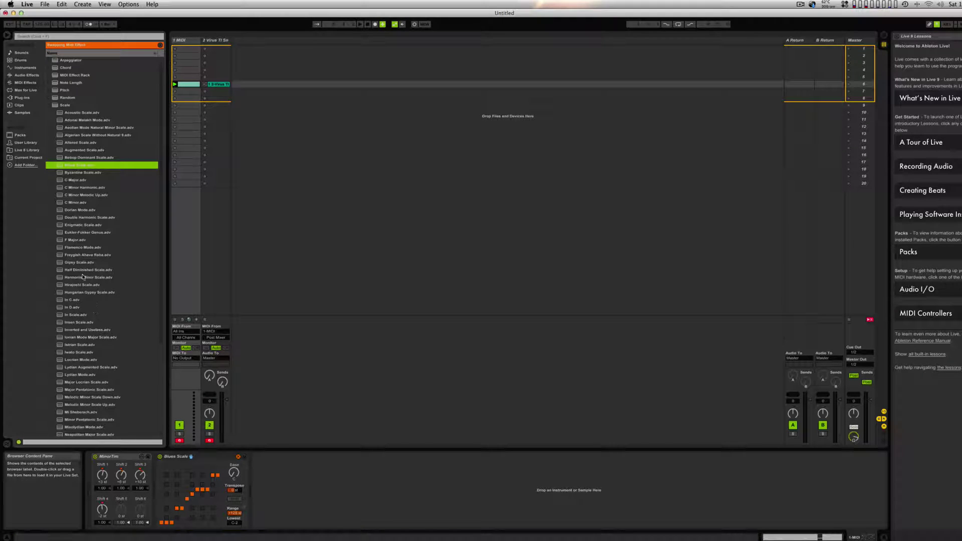
click(61, 203)
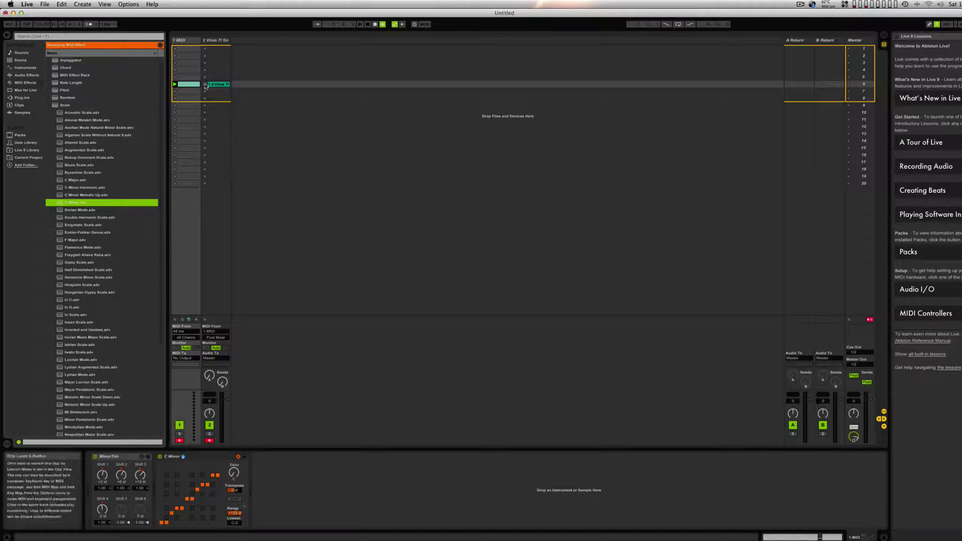
click(175, 84)
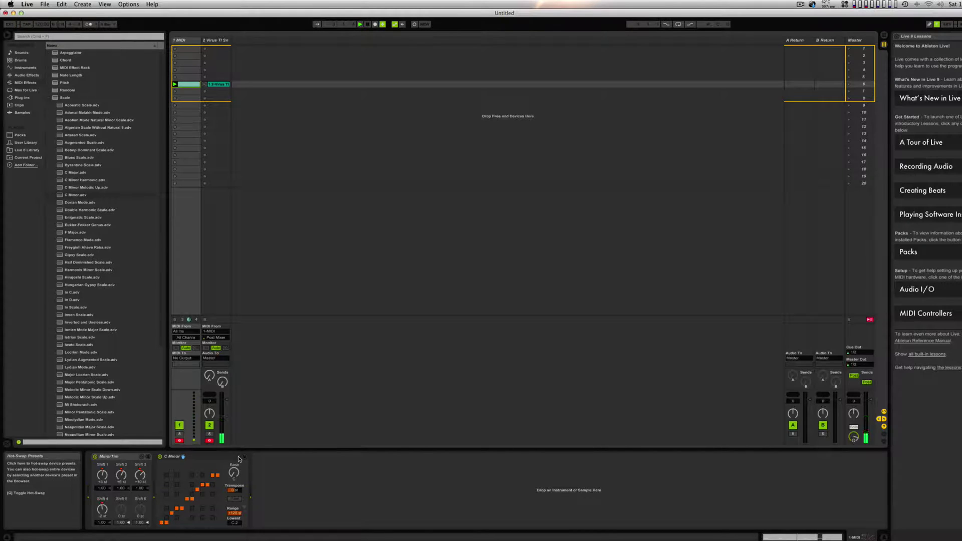
Step: Hot-swap the first MIDI track's chord preset to "House for to go" and inspect the Virus TI Snow clip's notes
click(142, 457)
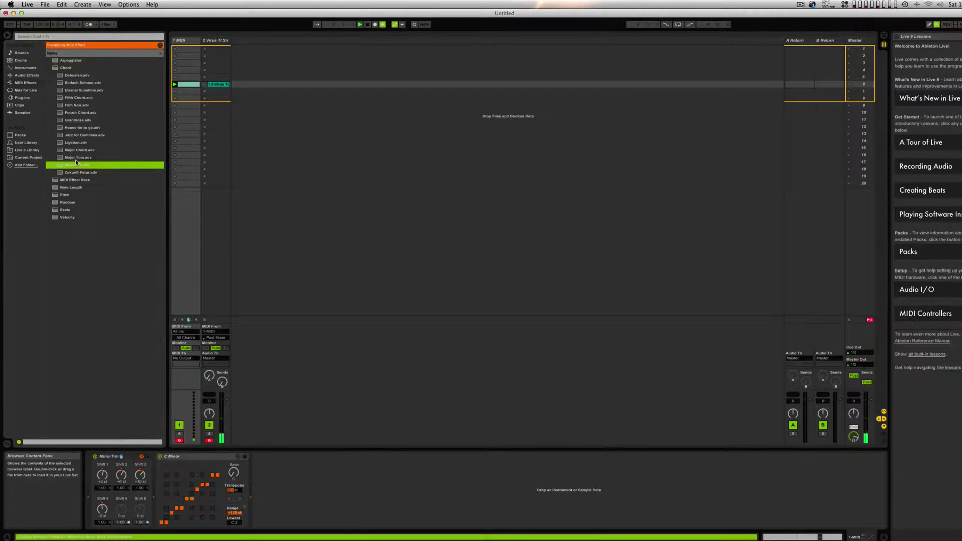
click(76, 129)
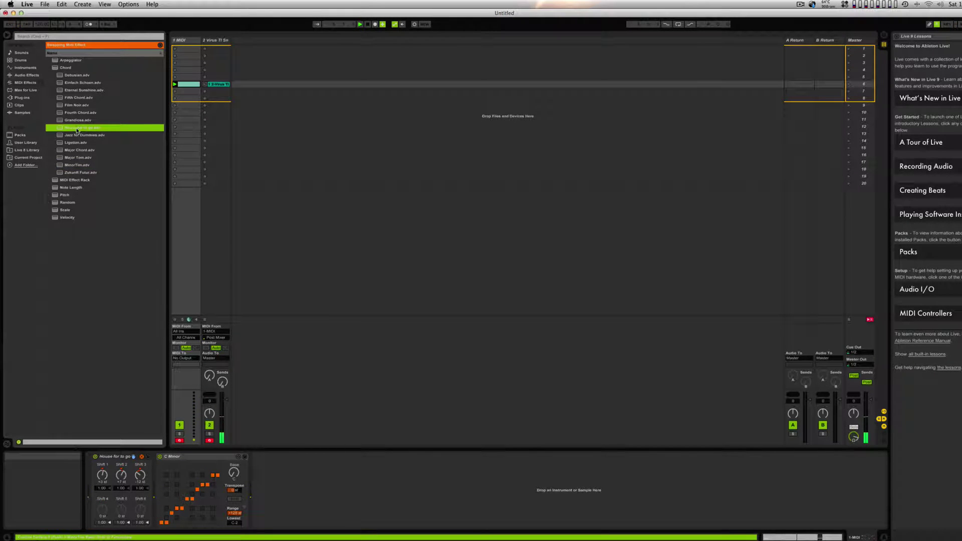
click(215, 86)
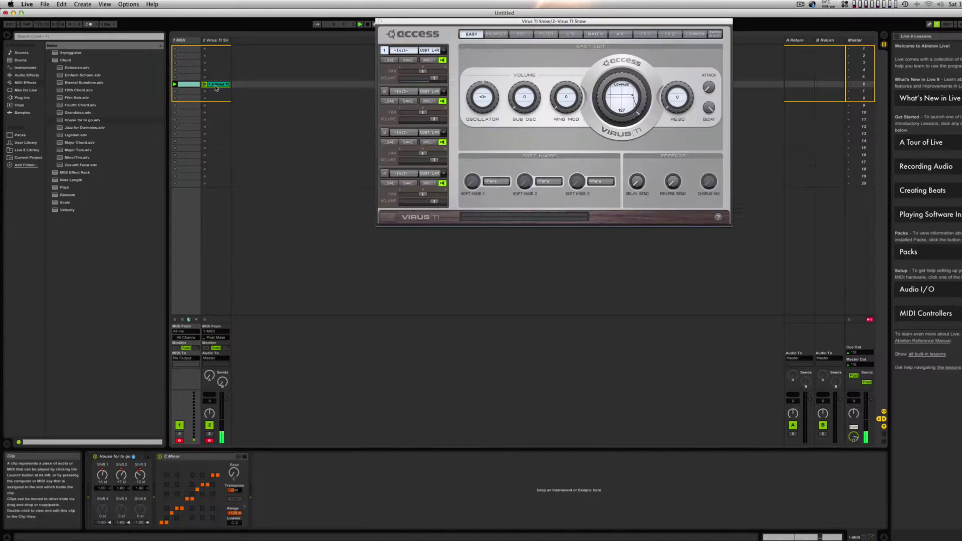
double_click(215, 86)
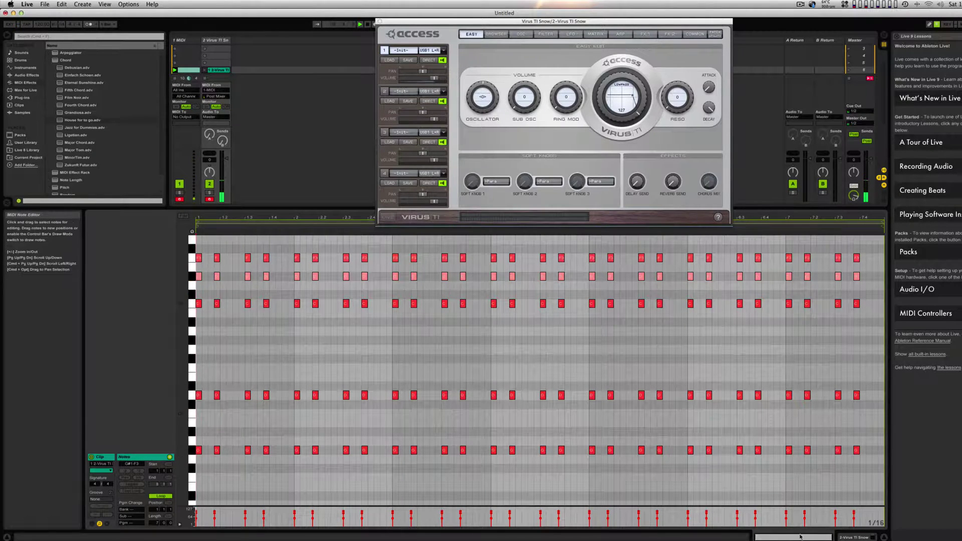
key(shift+Tab)
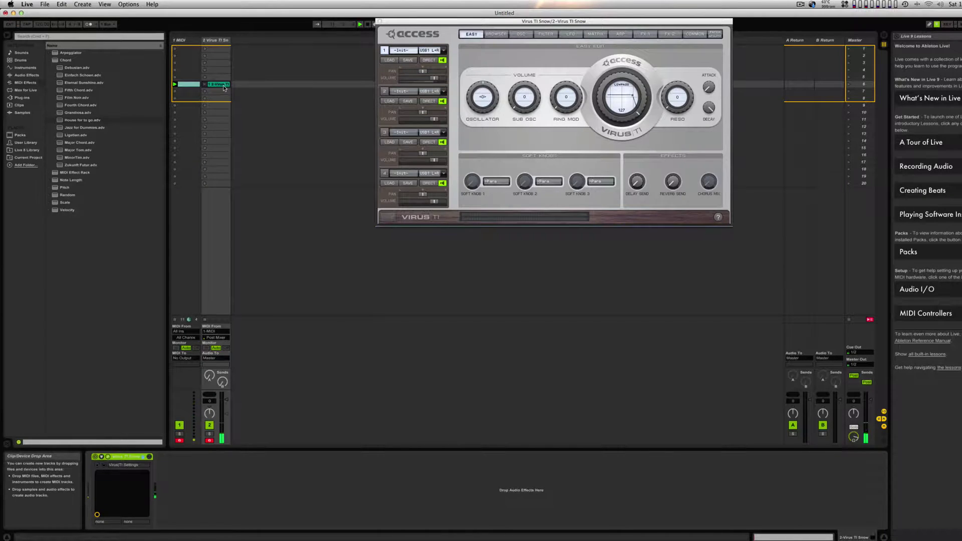
Step: Record the incoming notes into a new scene 7 clip on the Virus TI Snow track, view its notes and stop recording
click(209, 94)
click(205, 94)
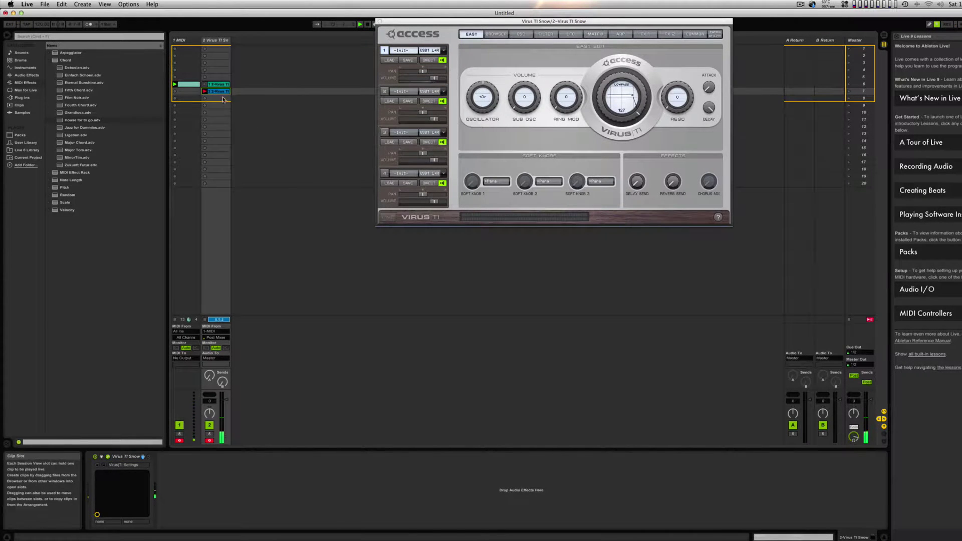
double_click(221, 94)
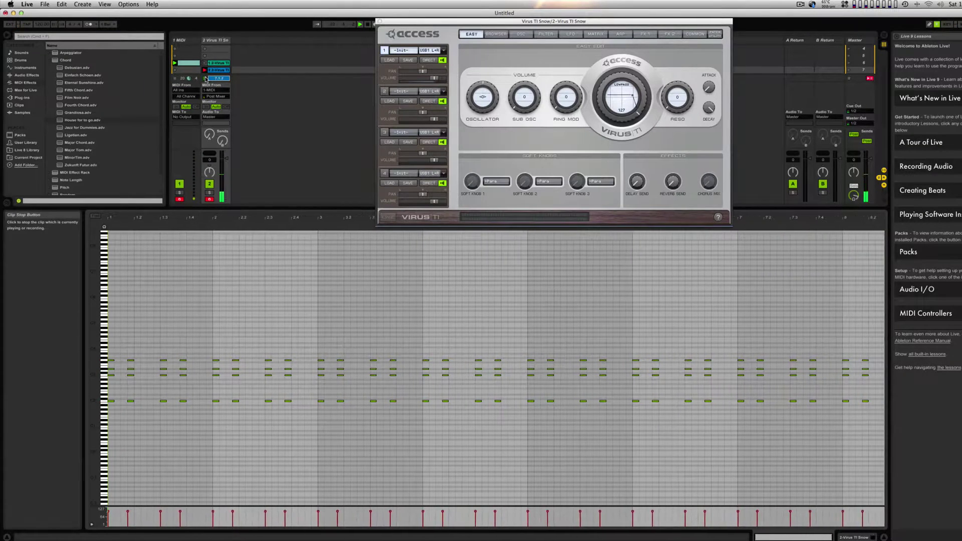
click(205, 78)
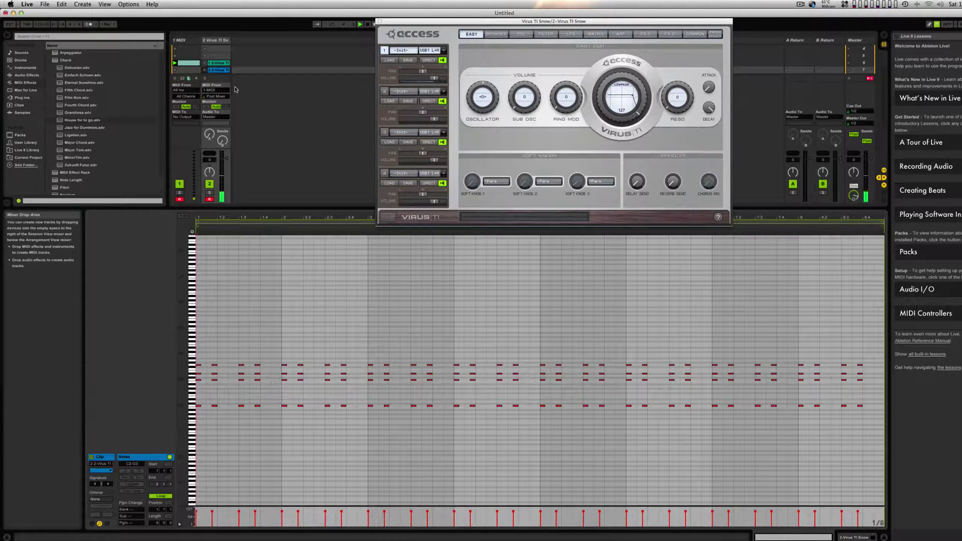
Step: Compare the two recorded Virus TI Snow clips by playing the scene 7 clip and the scene 6 clip
click(217, 64)
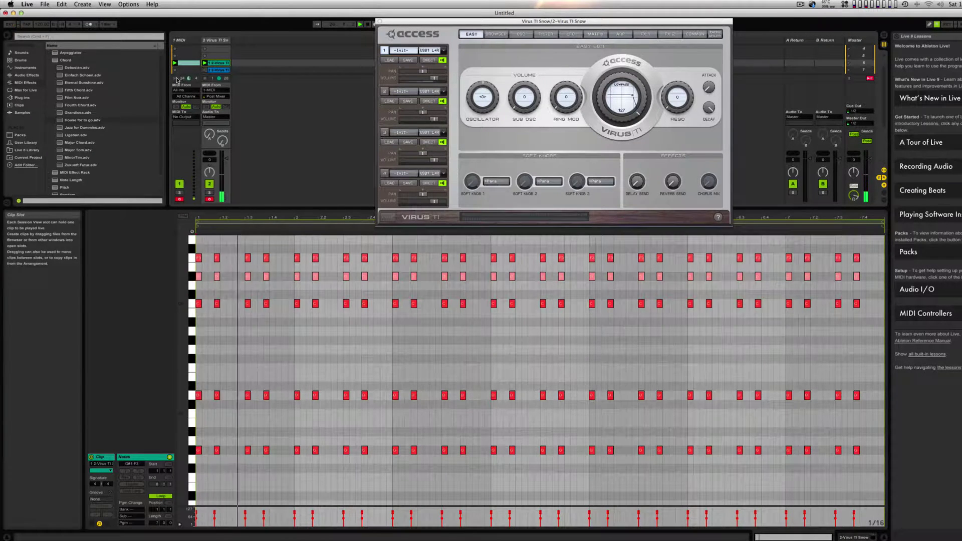
click(205, 71)
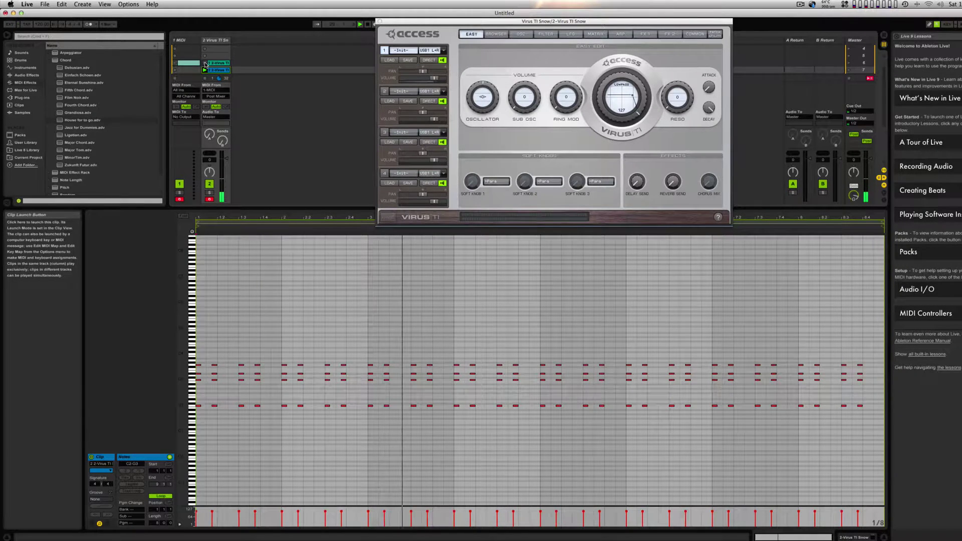
click(205, 63)
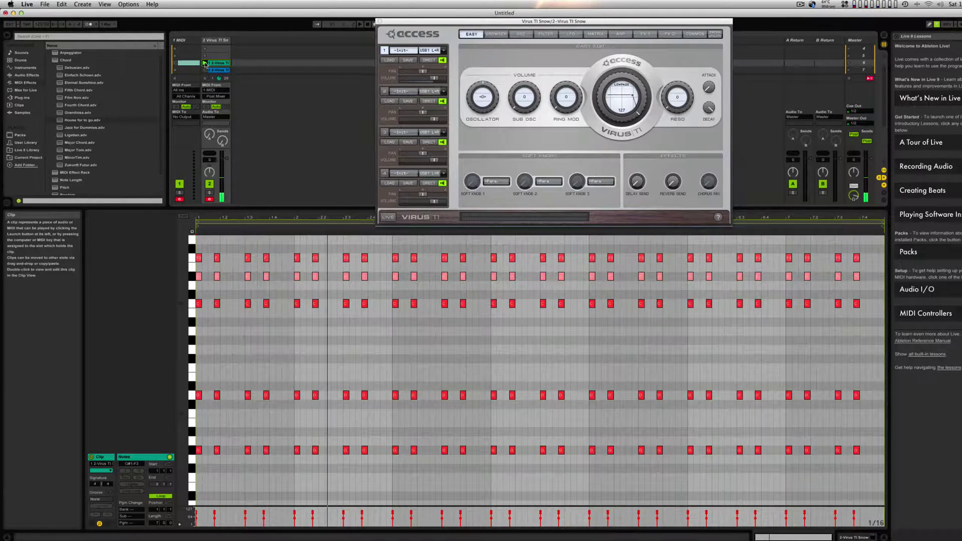
Step: Raise the Virus TI's sub oscillator volume to 63 and delete the first MIDI track
drag(518, 106, 513, 98)
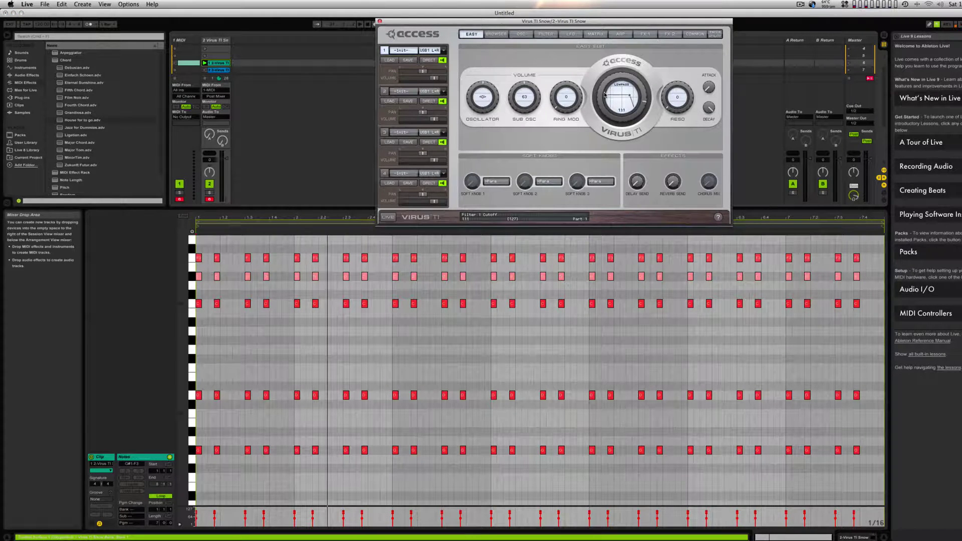
click(185, 41)
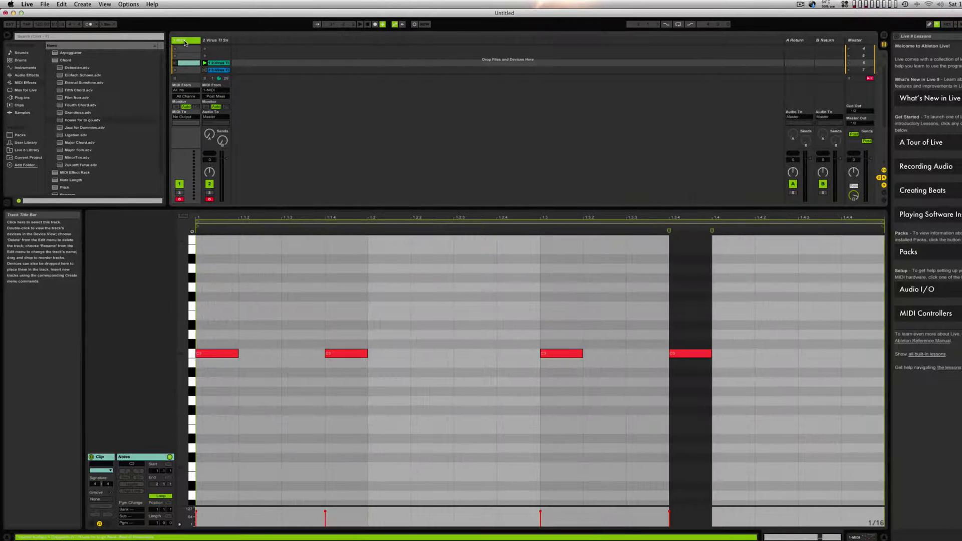
key(Delete)
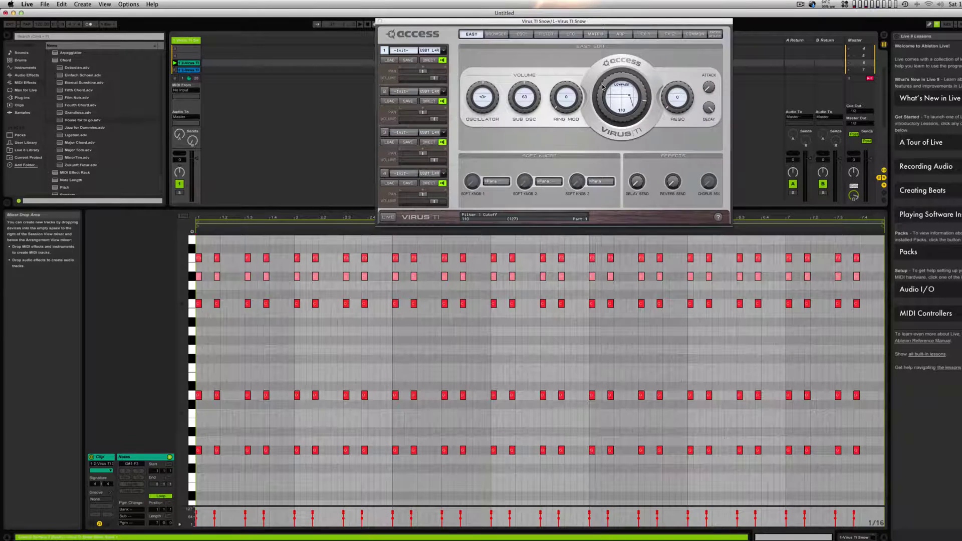
Step: Lower the Virus TI's filter cutoff to about 66 and set its unison mode to Twin
drag(602, 87, 602, 107)
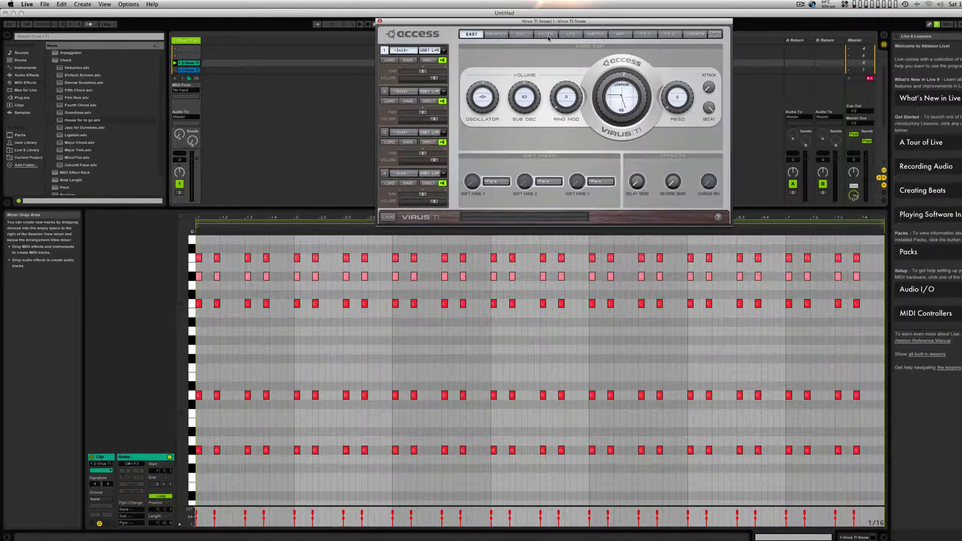
click(521, 34)
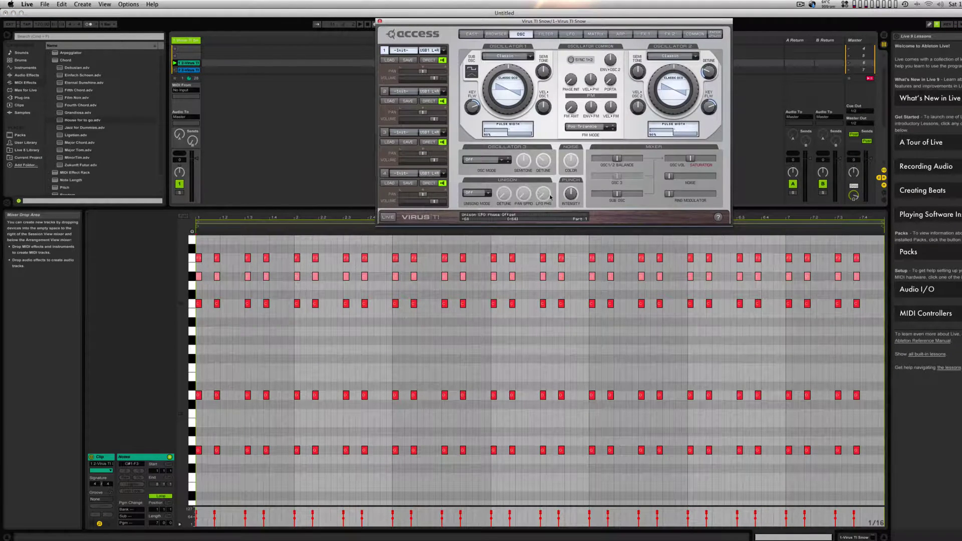
click(488, 194)
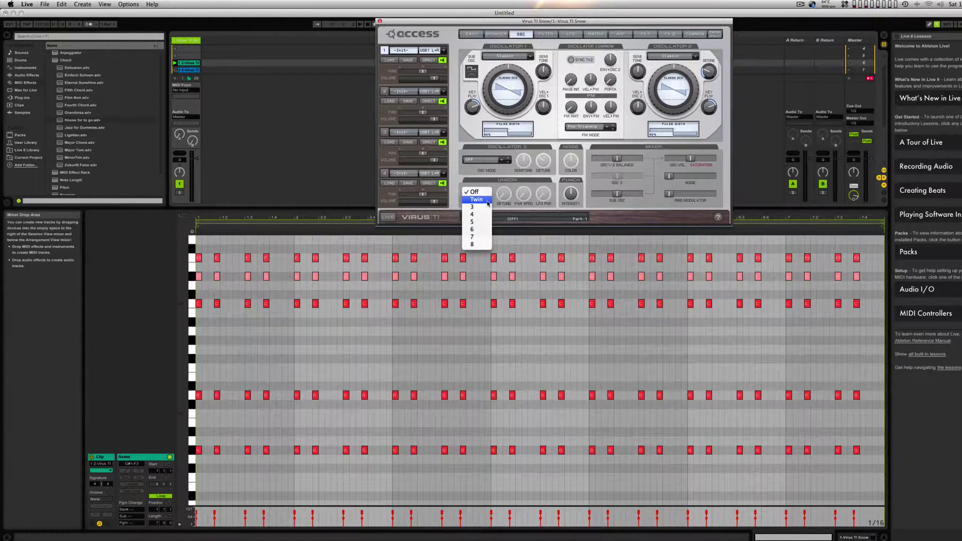
click(476, 199)
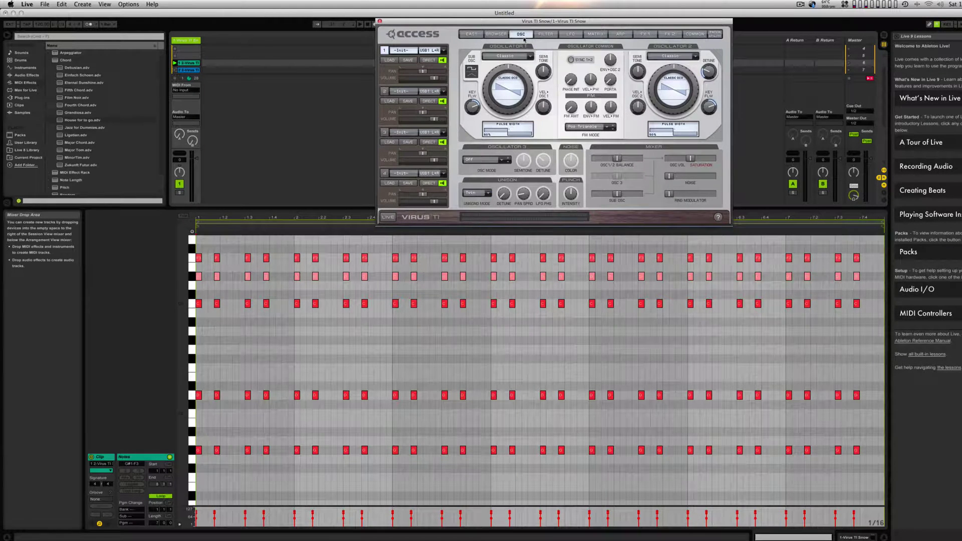
Step: Raise the Virus TI's filter envelope sustain, start playback and increase Filter 1's envelope amount to about 40%
click(545, 34)
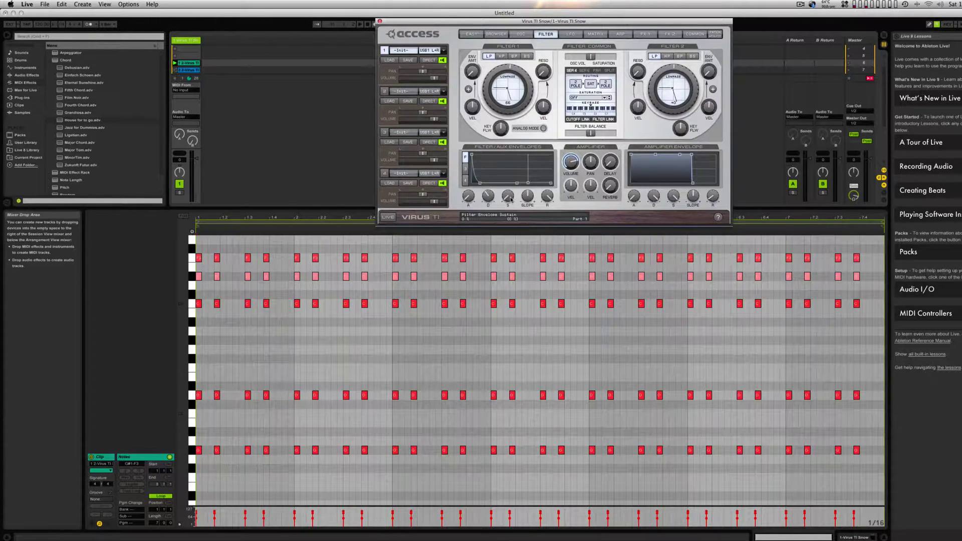
drag(511, 200, 494, 64)
key(space)
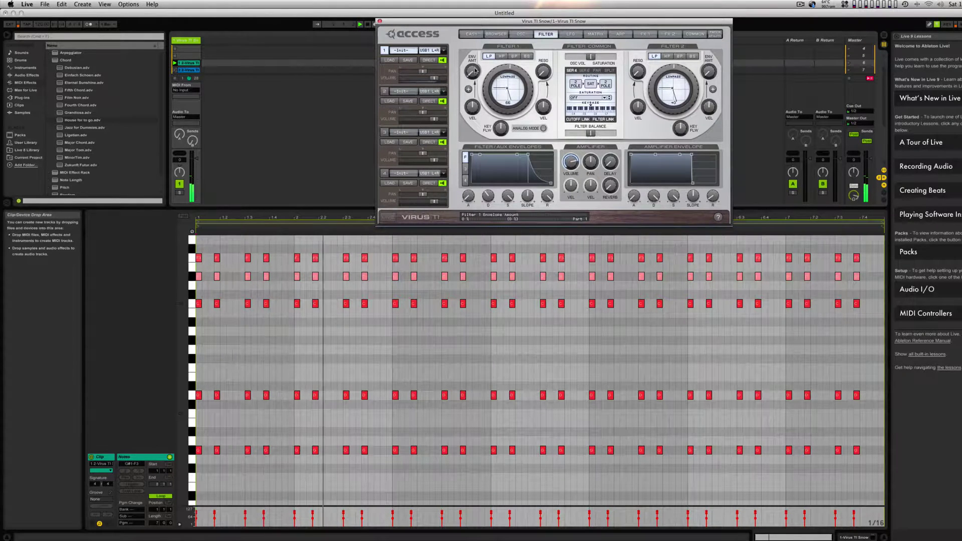
drag(471, 72, 474, 48)
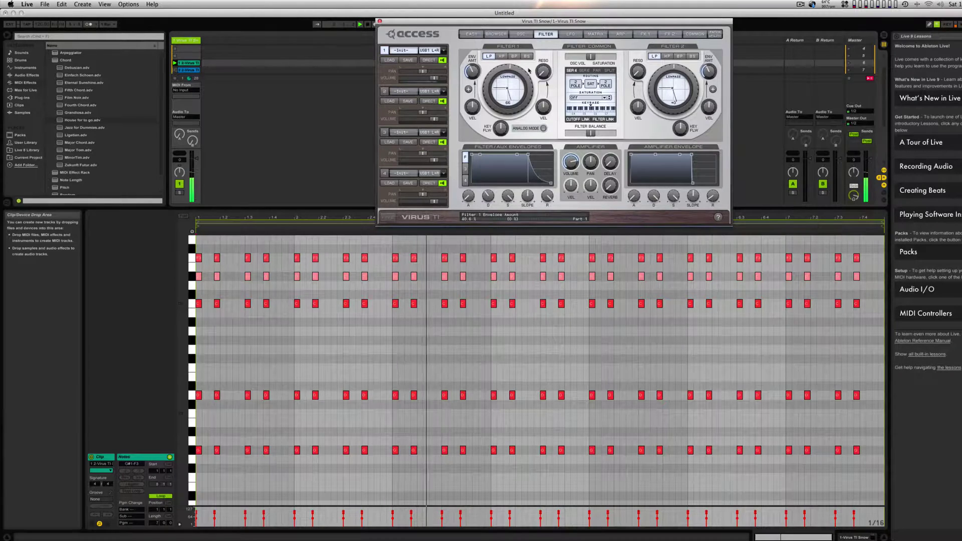
Step: Set the amplifier envelope's release to 17 while playing the recorded scene 7 clip
drag(713, 196, 710, 177)
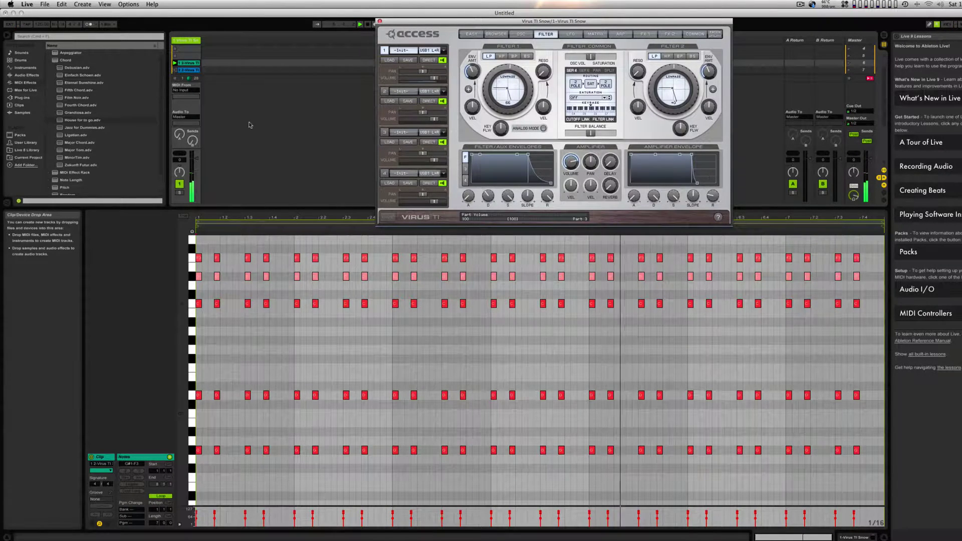
click(188, 70)
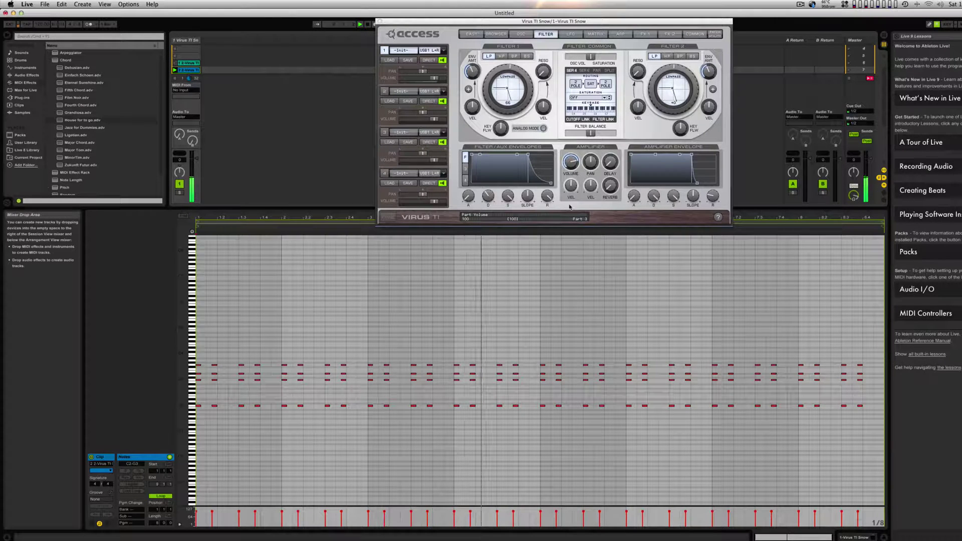
click(714, 198)
scroll(710, 202, down, 5)
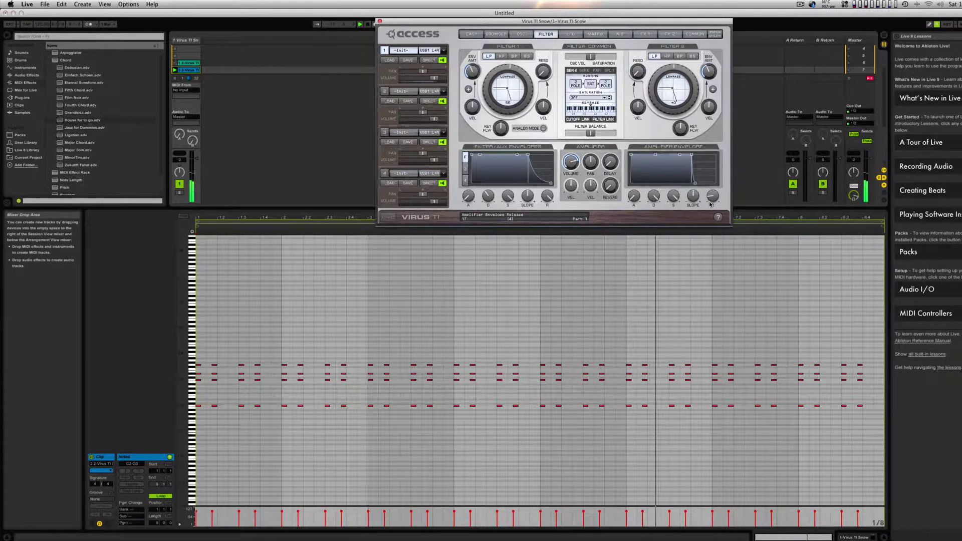
Step: Enable the Virus TI's delay at a send of about -6.0 dB and set its type to Tape Doppler
click(670, 33)
scroll(481, 72, up, 5)
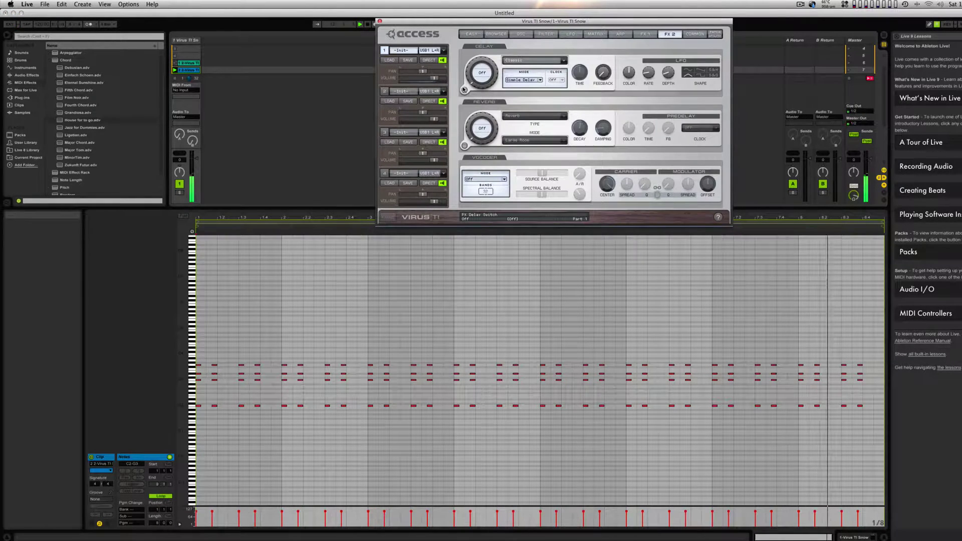
click(556, 61)
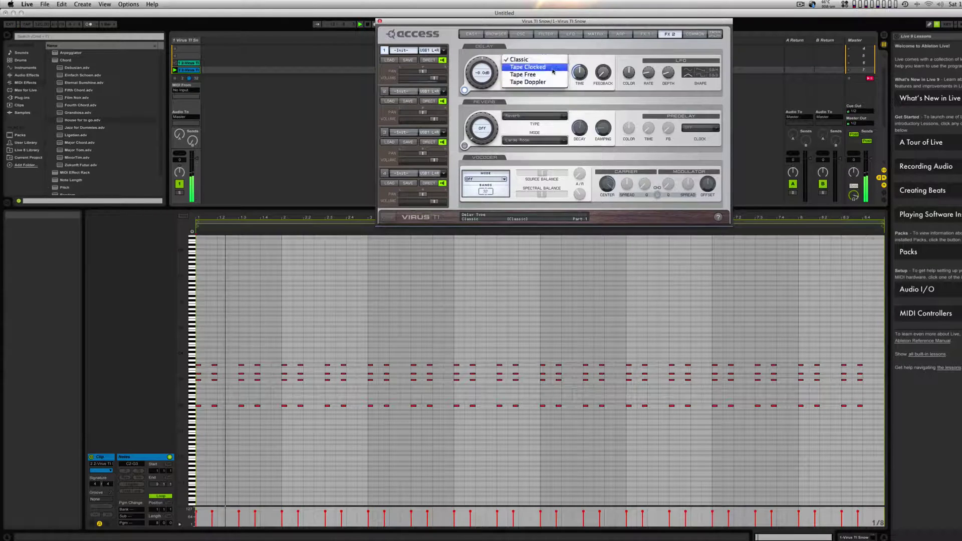
click(548, 81)
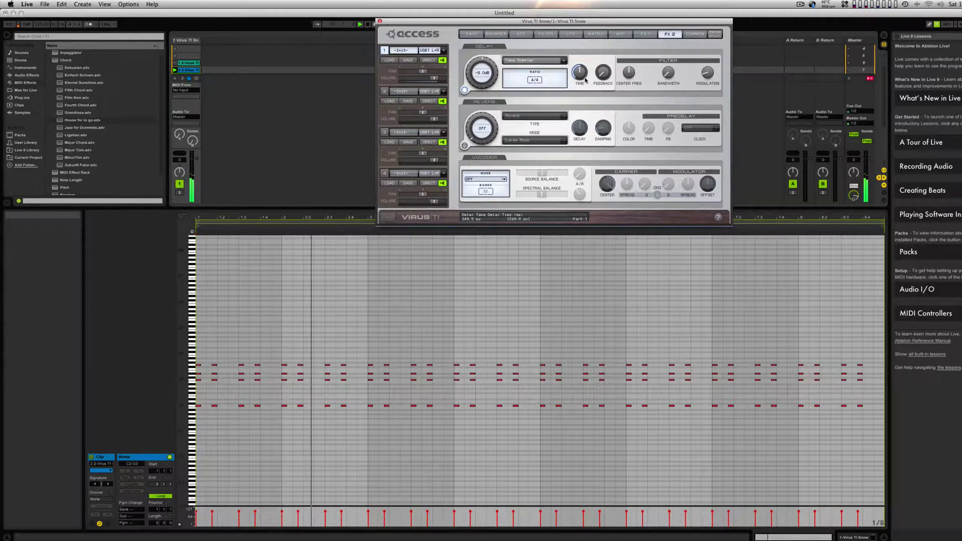
Step: Set the Tape Doppler delay's ratio to 4/3 and adjust its delay time and feedback
click(538, 80)
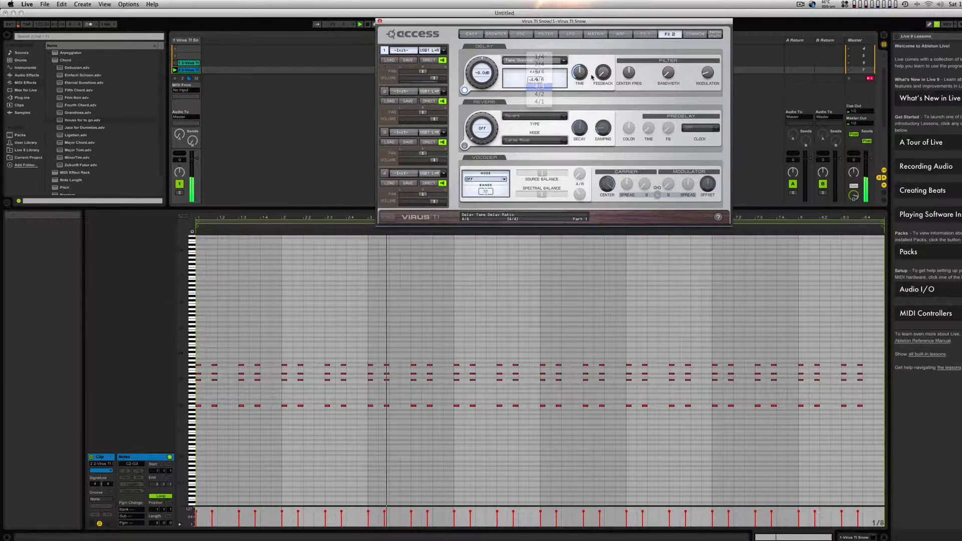
click(539, 86)
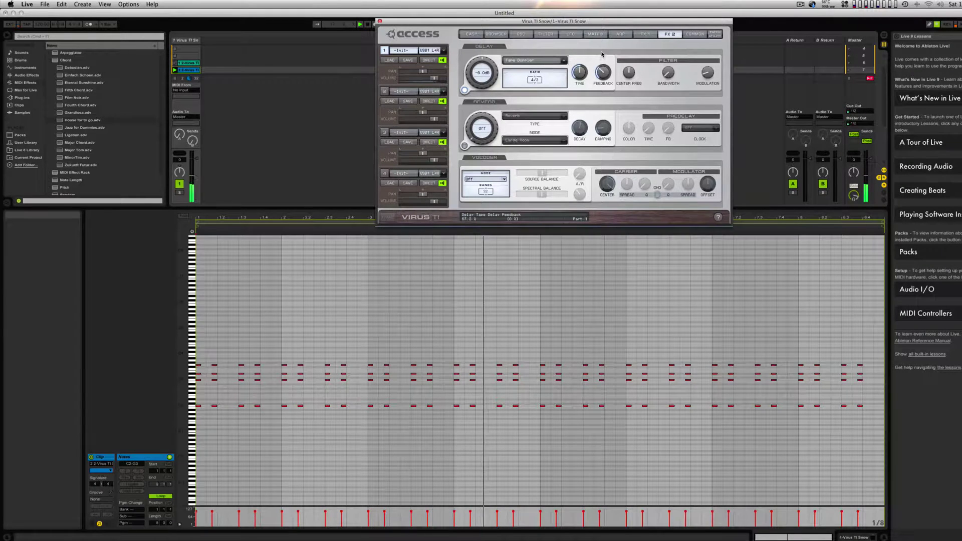
drag(580, 80, 582, 93)
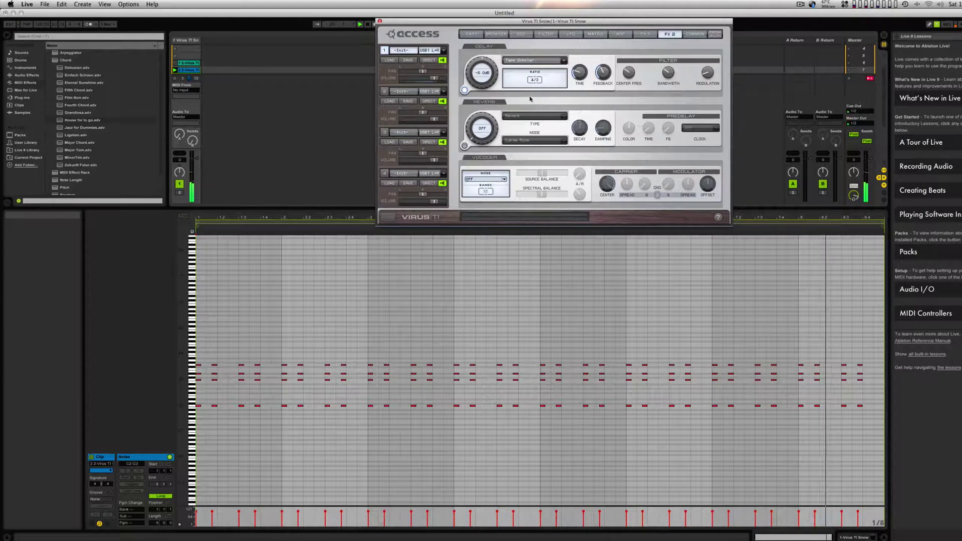
Step: Play the Virus TI's scene 6 clip and load the BazzISM 2.0 plug-in onto a new MIDI track
click(175, 63)
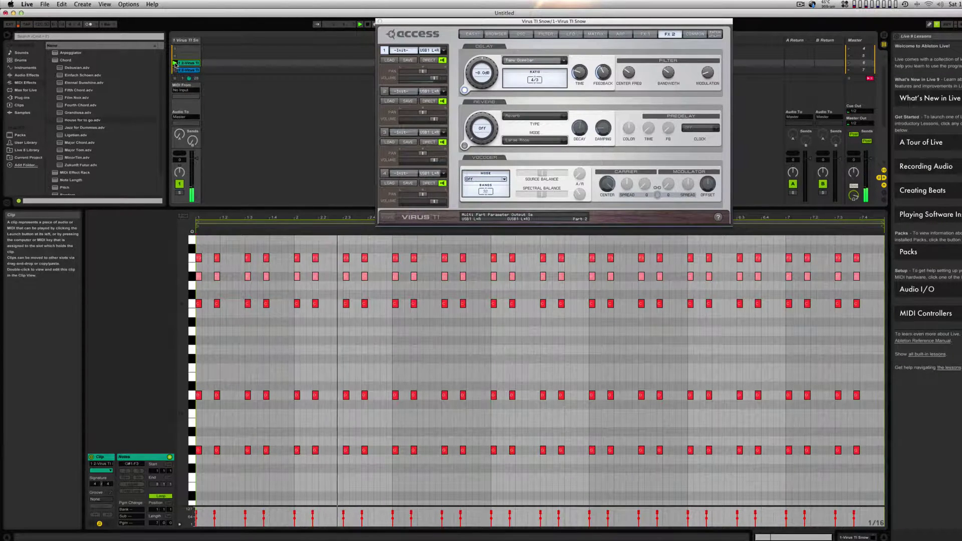
click(27, 99)
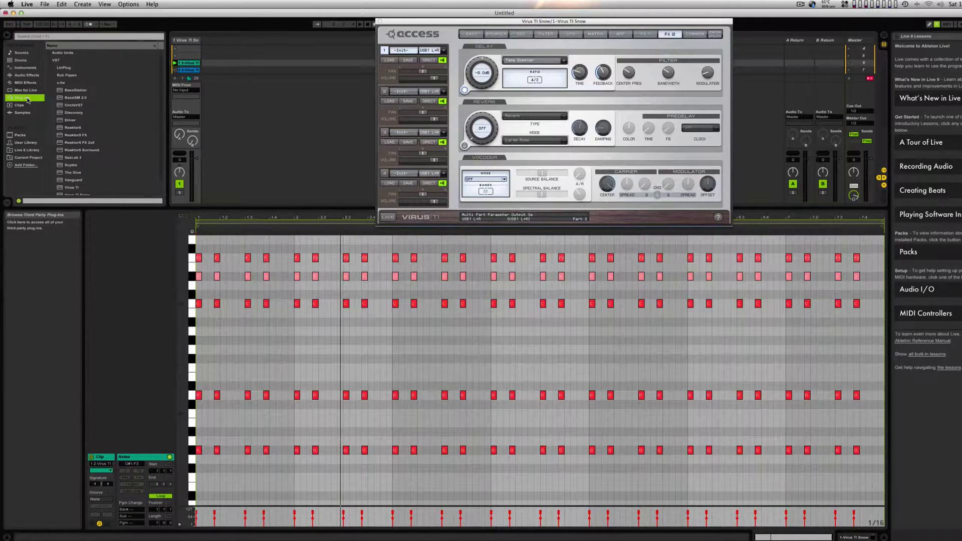
click(64, 99)
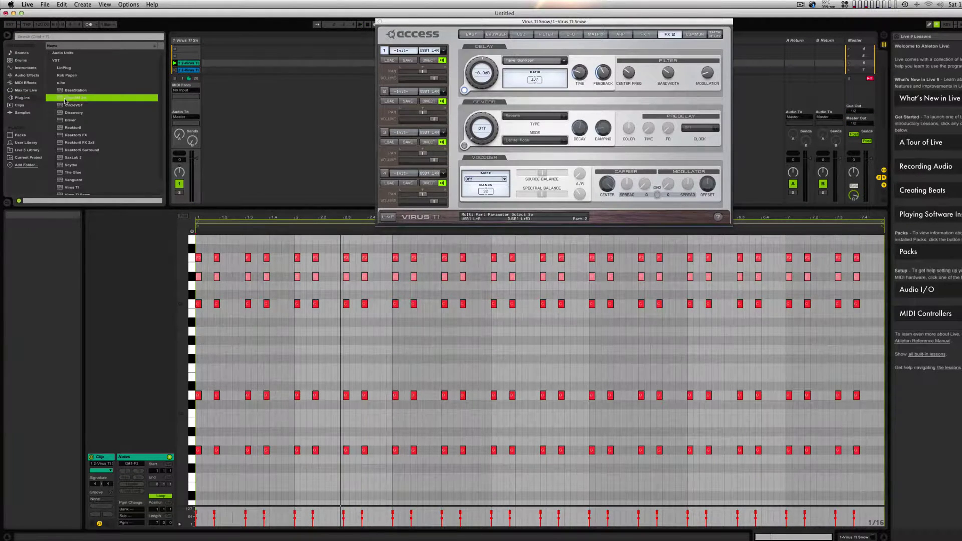
drag(230, 61, 231, 61)
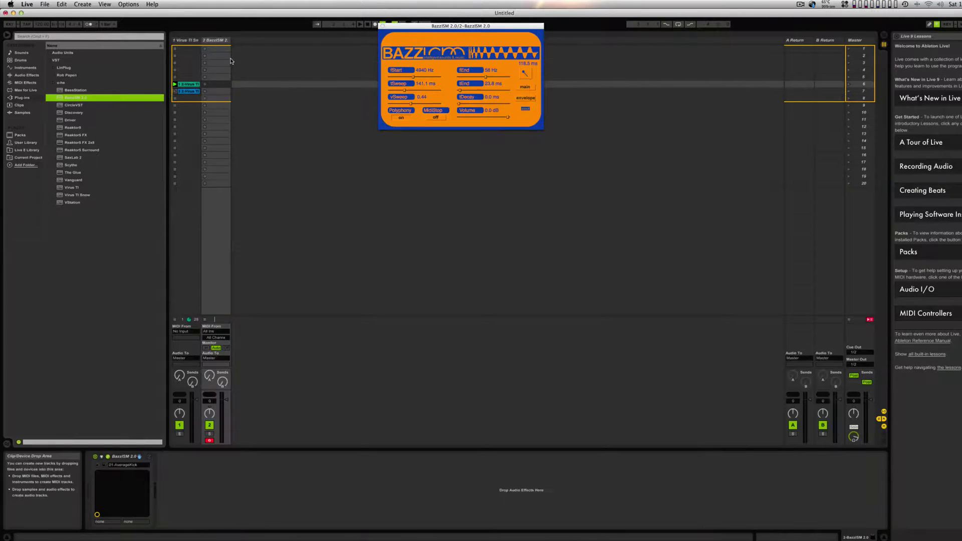
Step: Create an empty MIDI clip in scene 6 of the BazzISM 2.0 track and group the plug-in into a Drum Rack
key(super+shift+m)
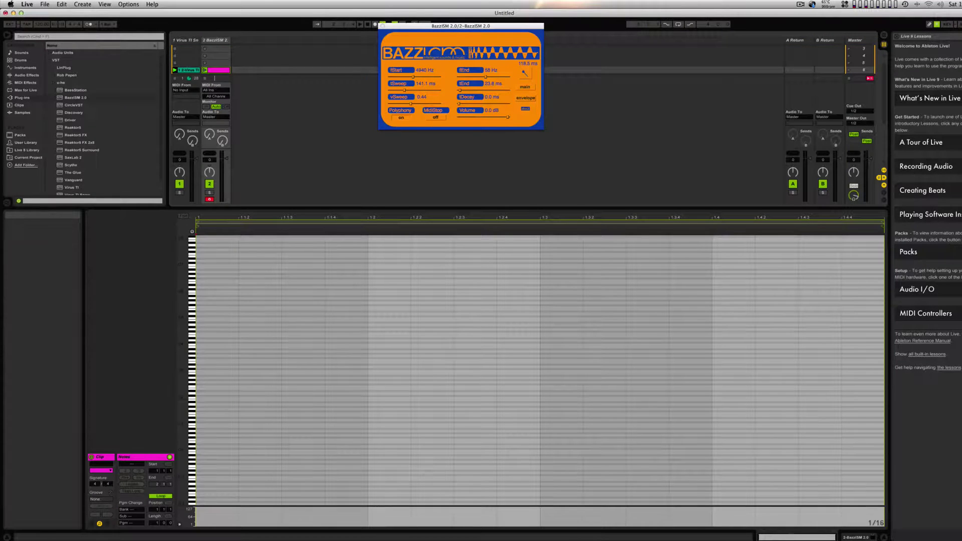
key(shift+Tab)
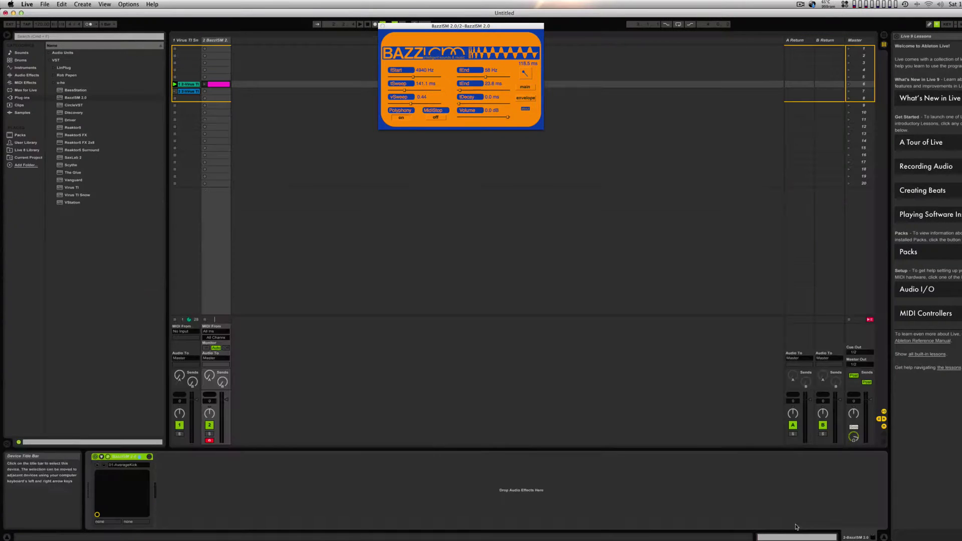
right_click(130, 458)
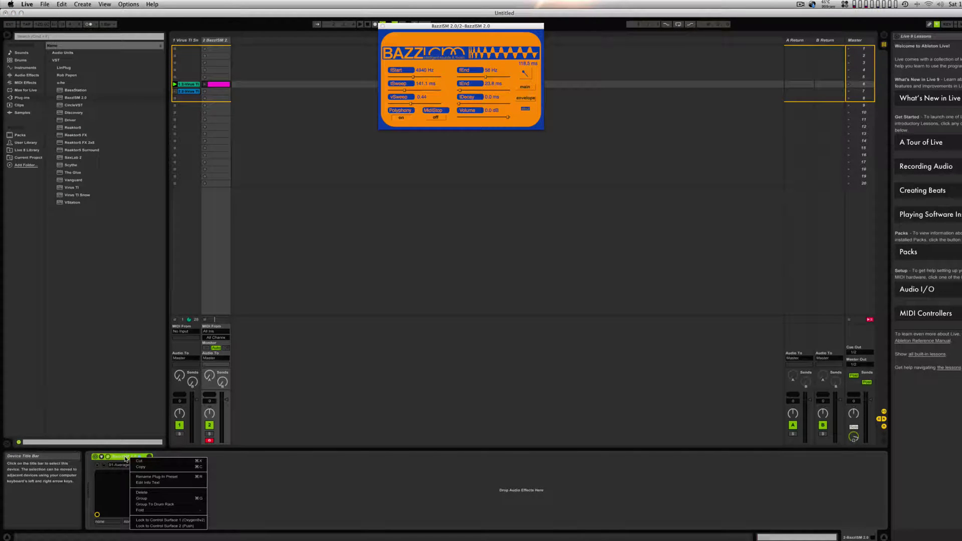
click(147, 504)
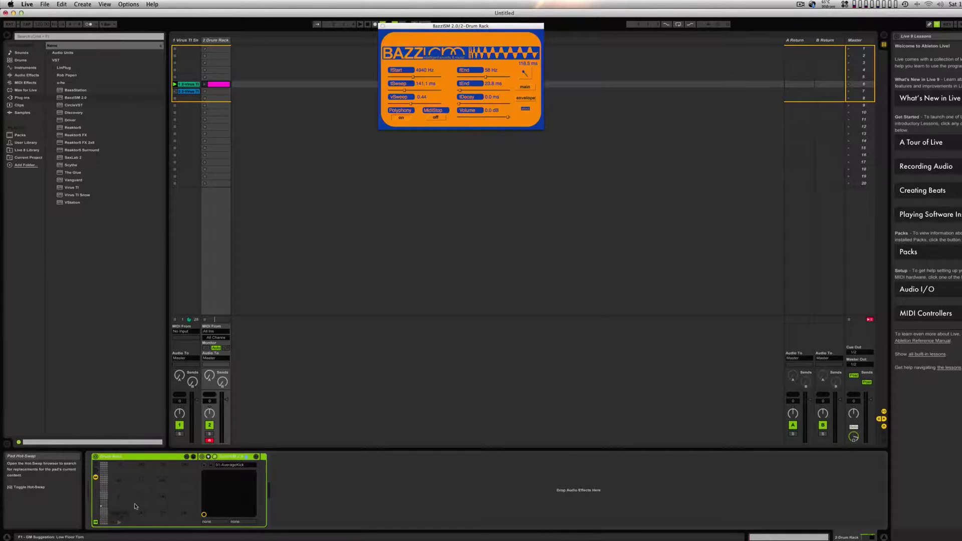
click(120, 524)
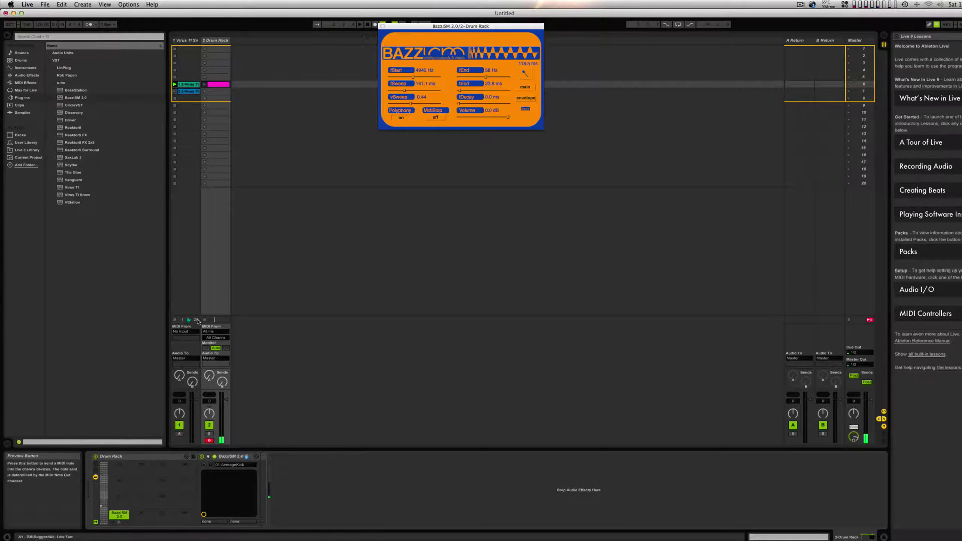
Step: Add a sixteenth-note kick on each of the four beats of the Drum Rack track's scene 6 clip
drag(198, 321, 216, 86)
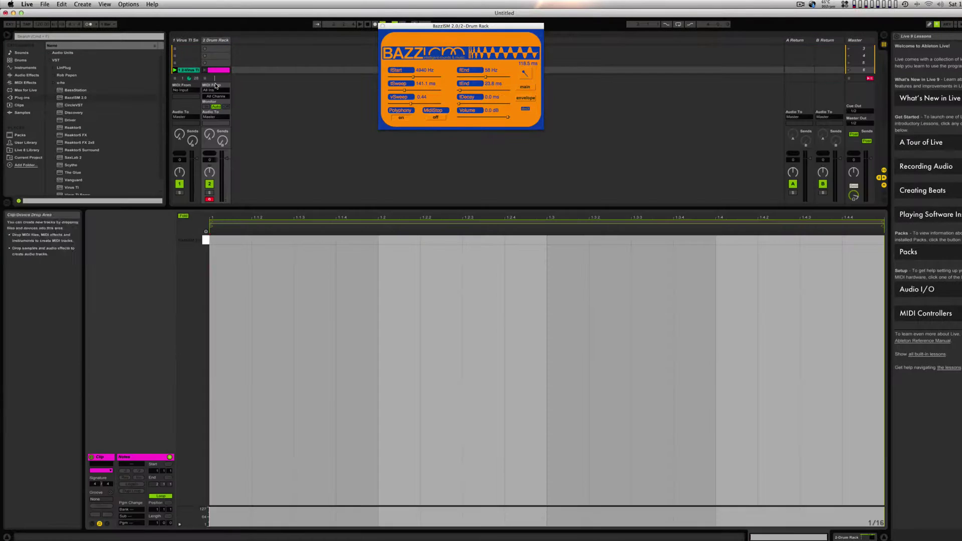
double_click(226, 243)
double_click(412, 239)
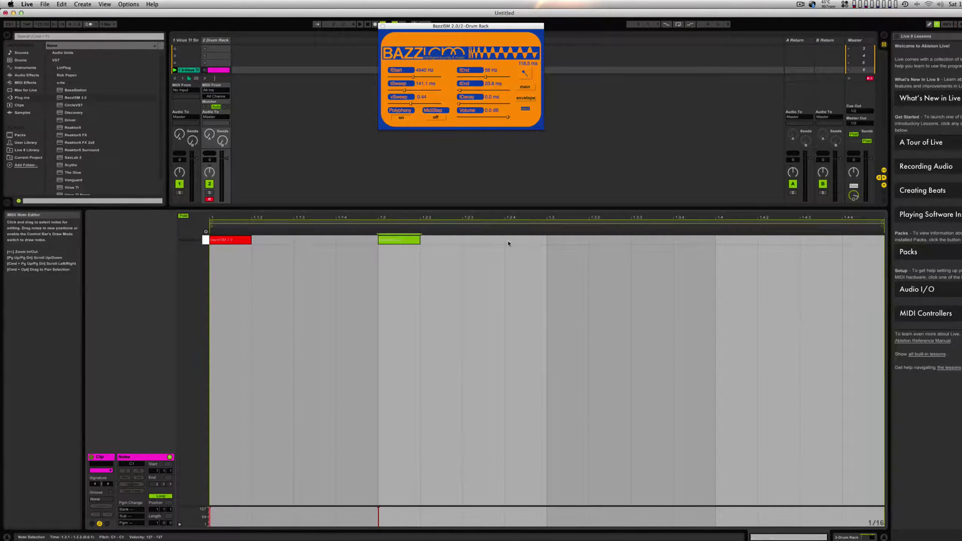
double_click(560, 240)
double_click(725, 239)
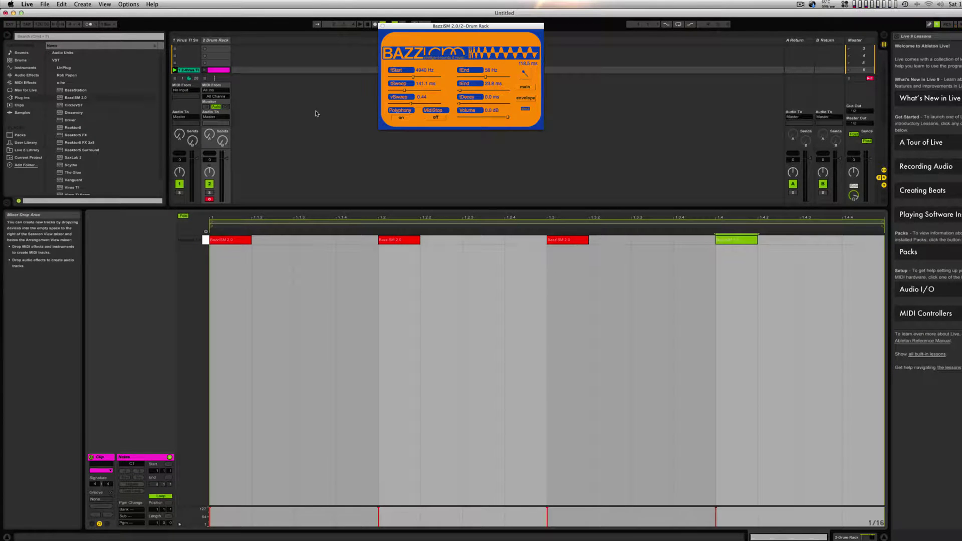
Step: Load BazzISM 2.0's 03-808 like preset and play the kick clip together with the Virus TI's scene 7 clip
key(shift+Tab)
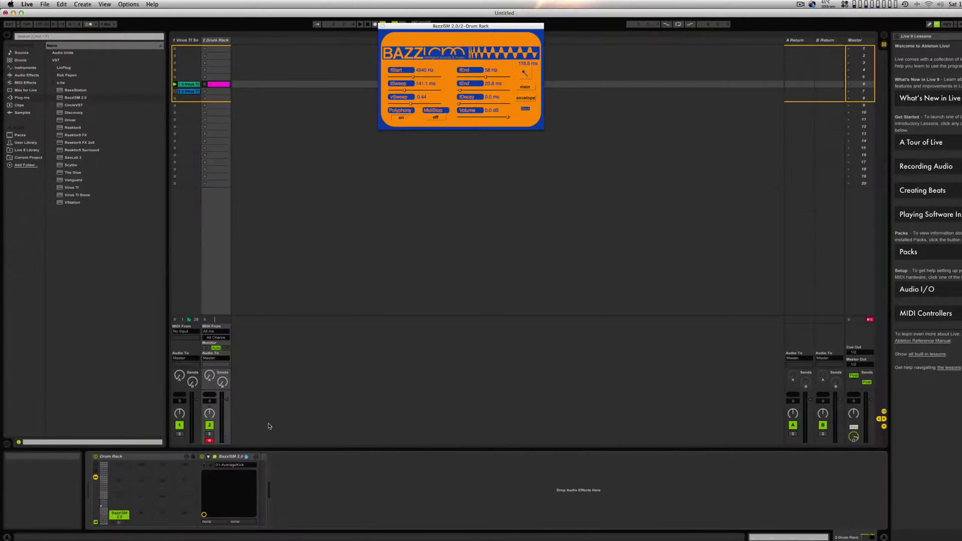
click(244, 465)
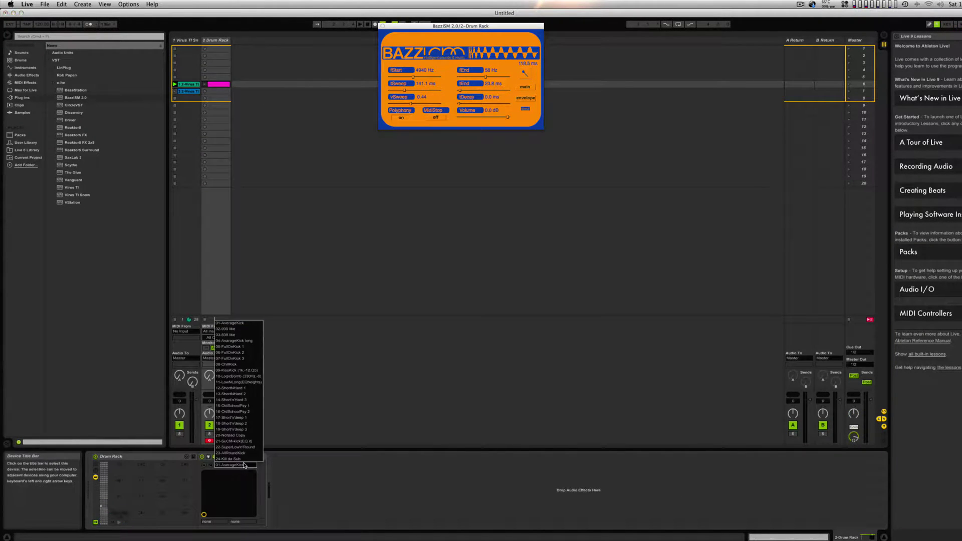
click(239, 335)
click(204, 84)
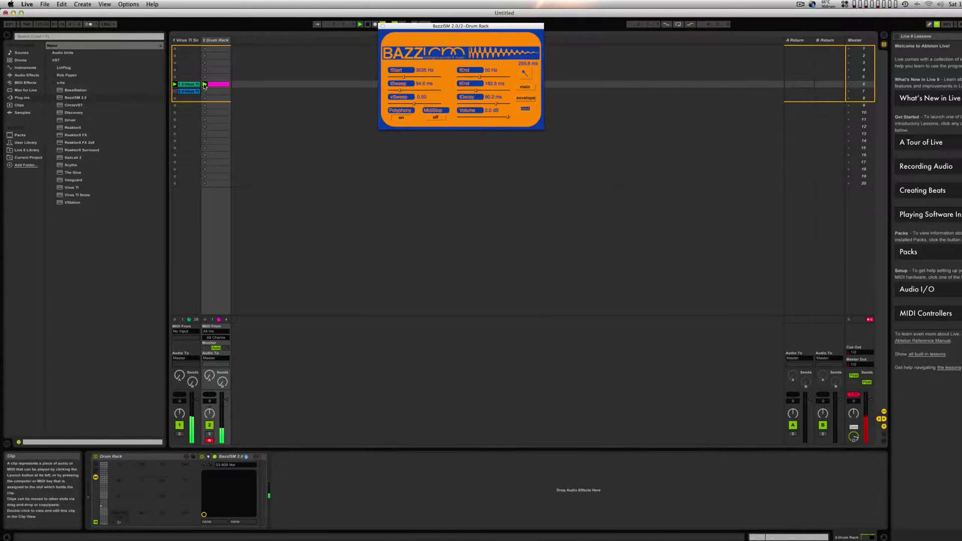
click(176, 92)
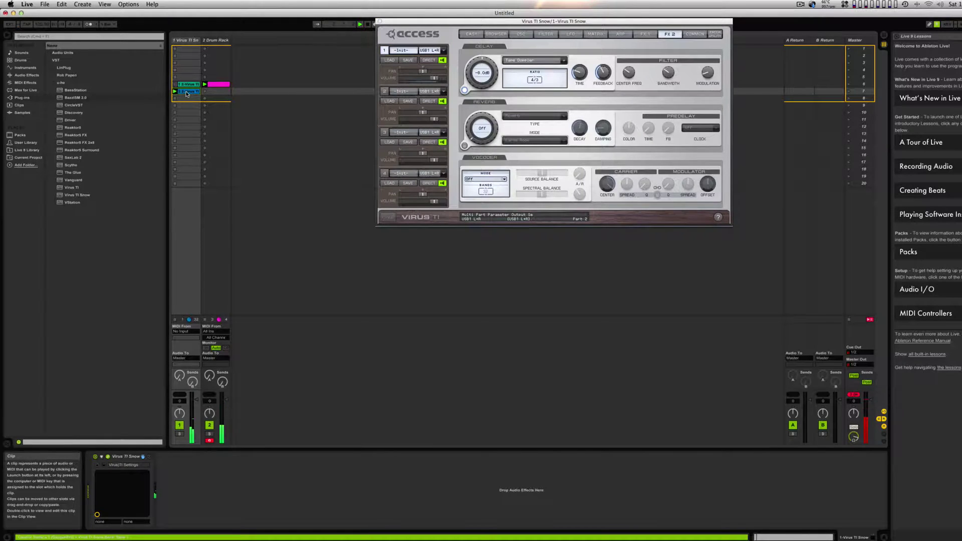
Step: Raise the Virus TI's delay send to -3.0 dB and set the Tape Doppler ratio to 3/4
click(605, 77)
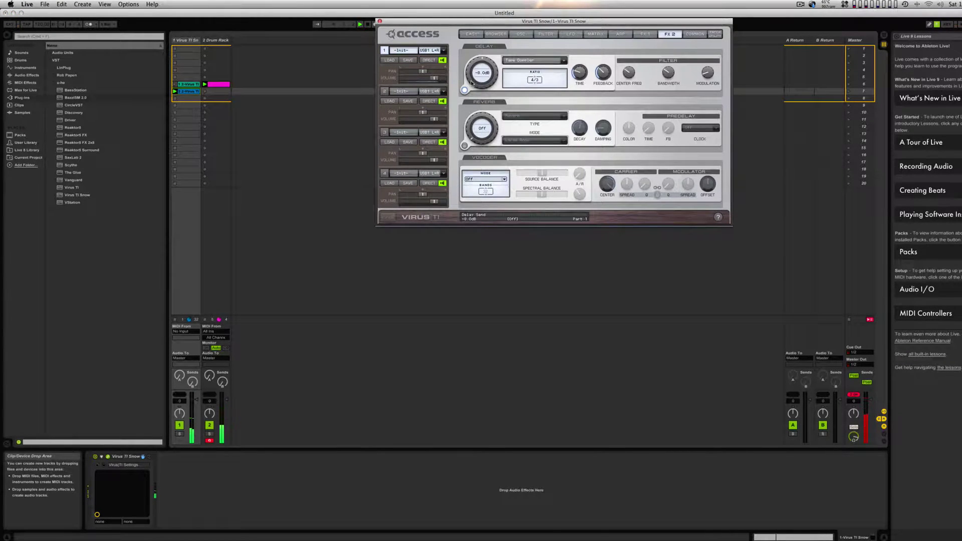
drag(471, 76, 471, 69)
click(534, 81)
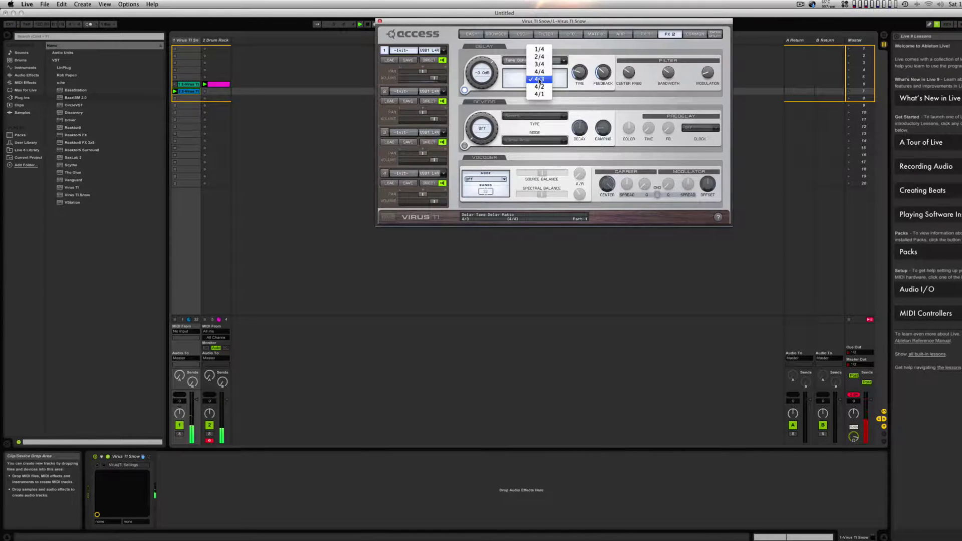
click(539, 64)
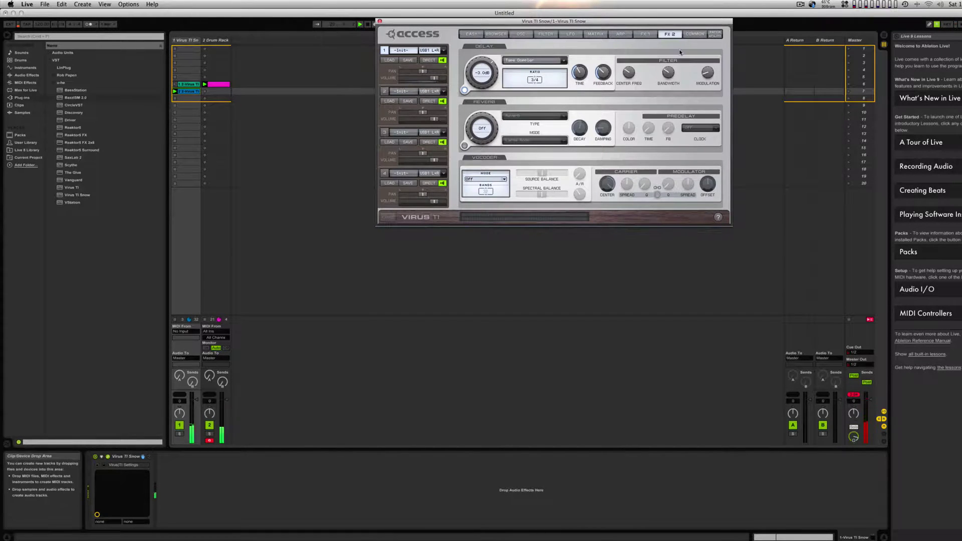
Step: Adjust the Virus TI's delay feedback and filter bandwidth, and reselect the 3/4 delay ratio
click(656, 34)
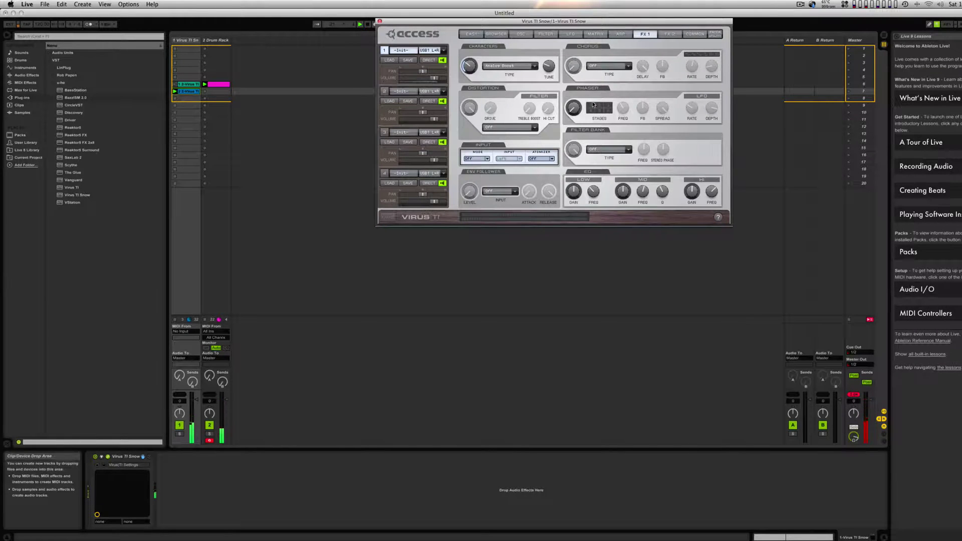
click(669, 34)
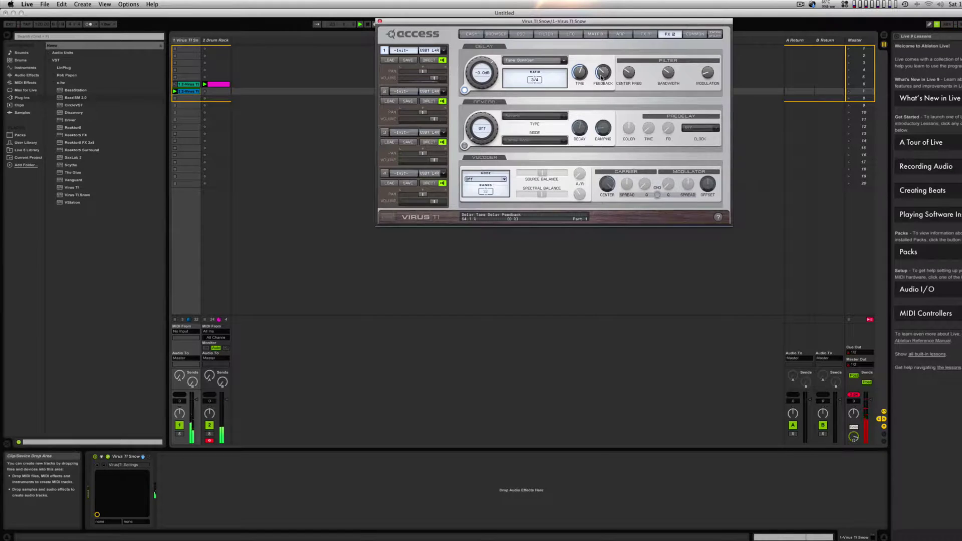
drag(601, 77, 601, 88)
drag(667, 74, 667, 88)
click(531, 81)
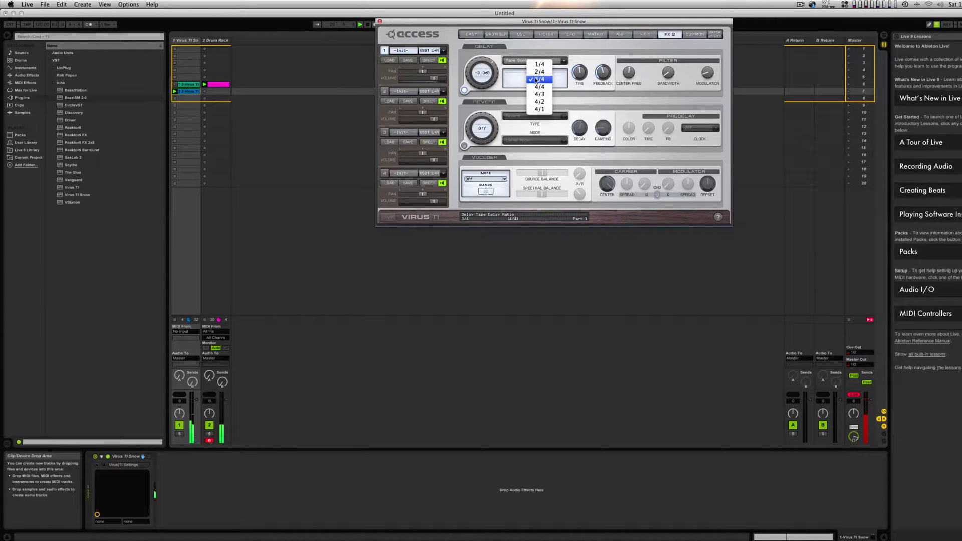
click(536, 79)
Step: Set the Virus TI's delay type to Tape Clocked with both the left and right clocks at 3/16
click(538, 60)
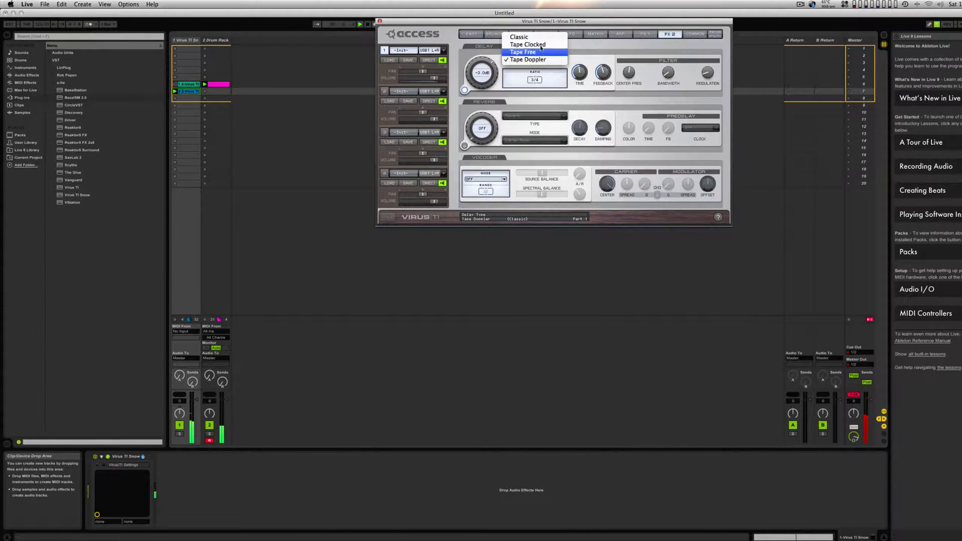
click(548, 45)
click(551, 80)
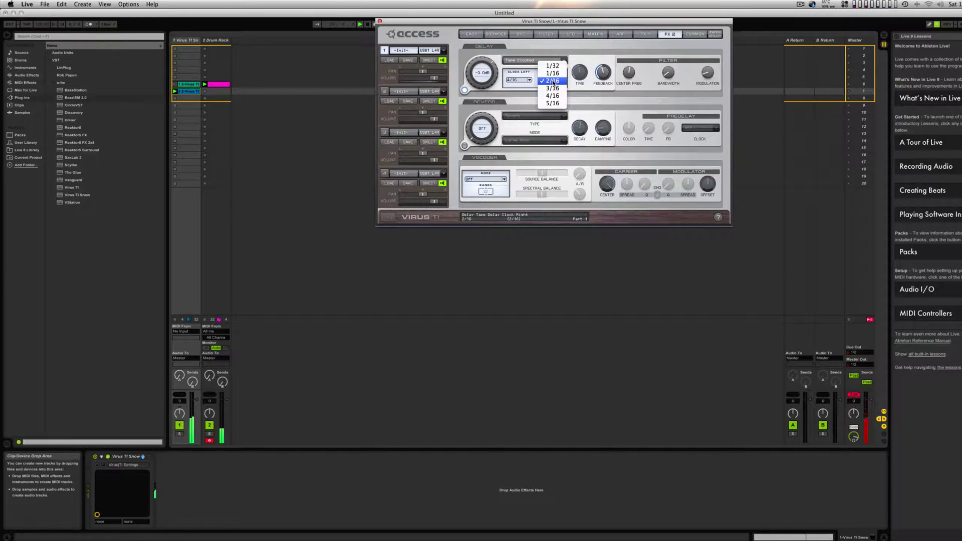
click(553, 89)
click(524, 80)
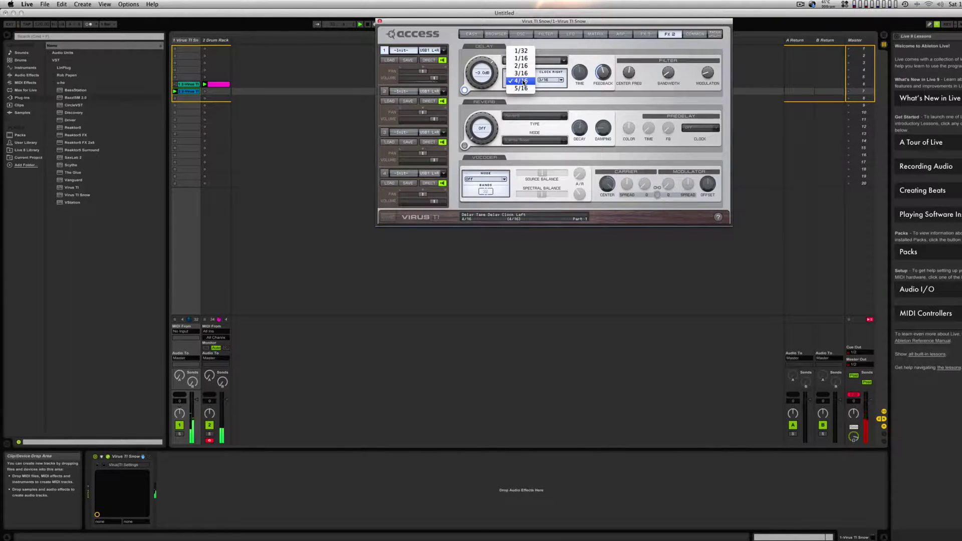
click(524, 80)
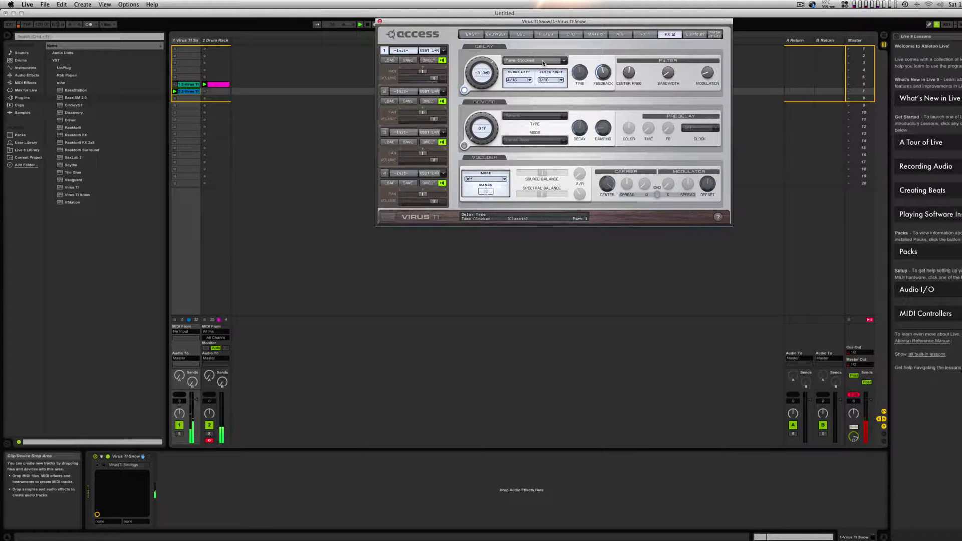
click(528, 80)
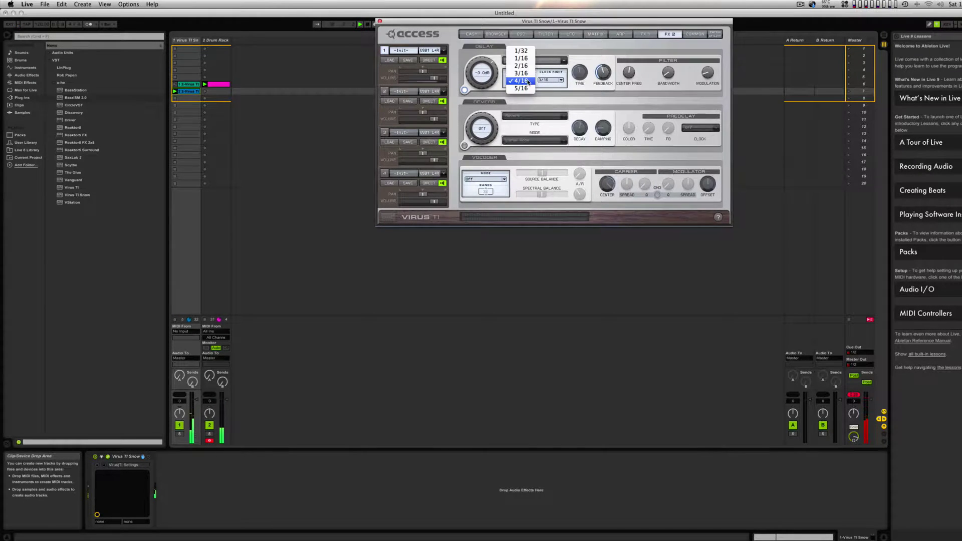
click(526, 74)
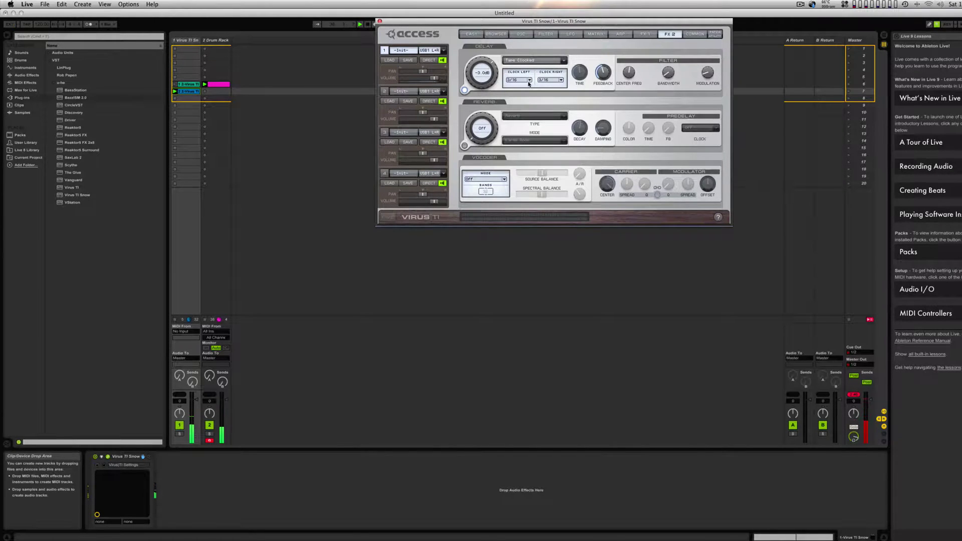
Step: Fine-tune the Virus TI's delay feedback and select the Drum Rack track
drag(601, 75, 601, 77)
click(213, 209)
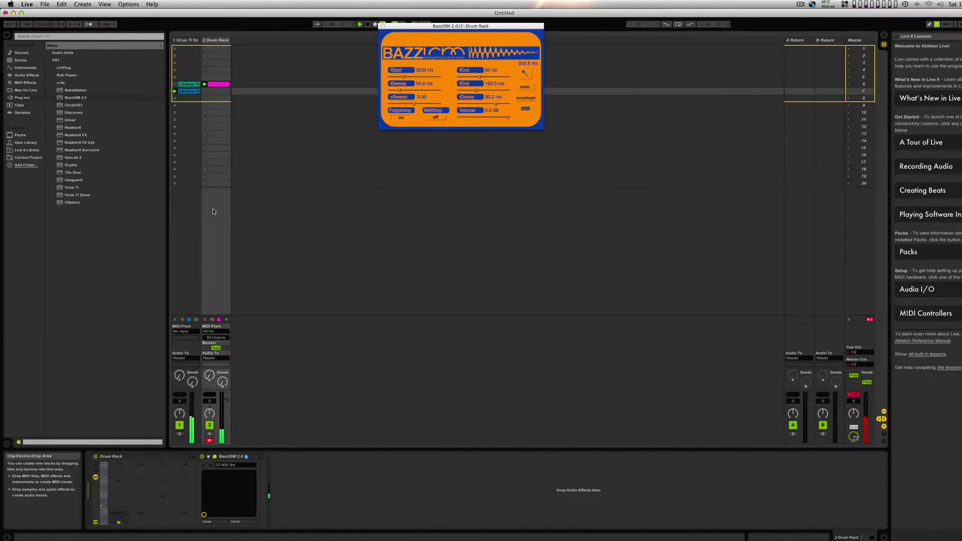
Step: Alternate between the Virus TI Snow and Drum Rack tracks to compare their devices during playback
click(189, 216)
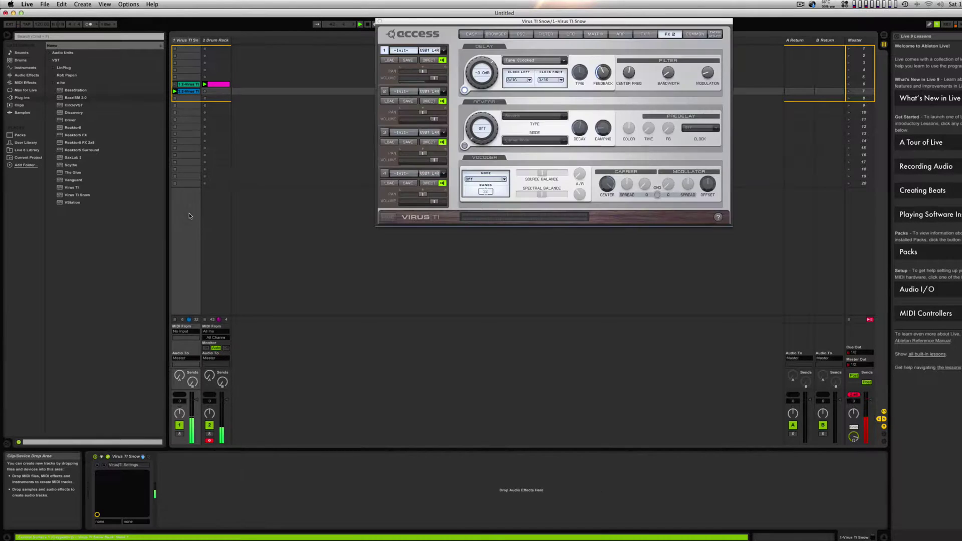
click(223, 228)
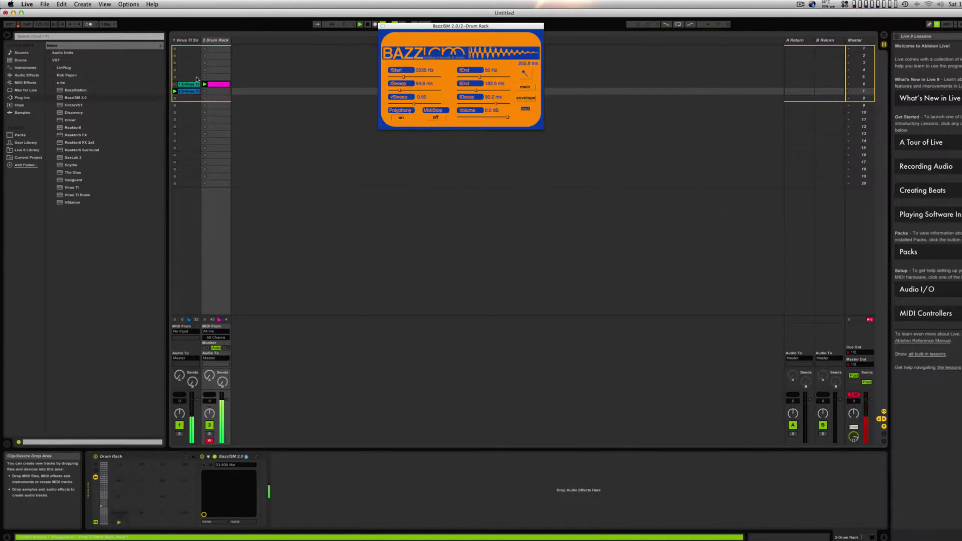
click(198, 213)
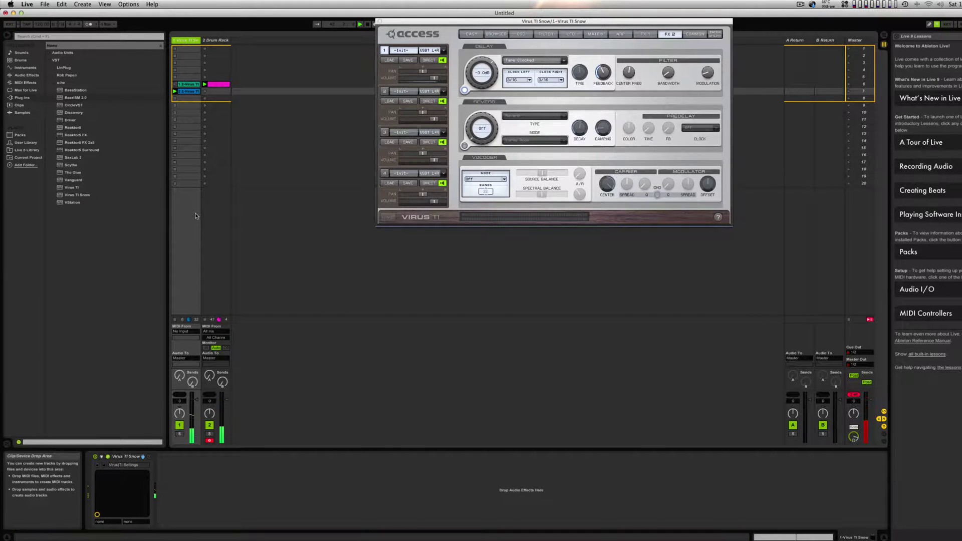
click(227, 219)
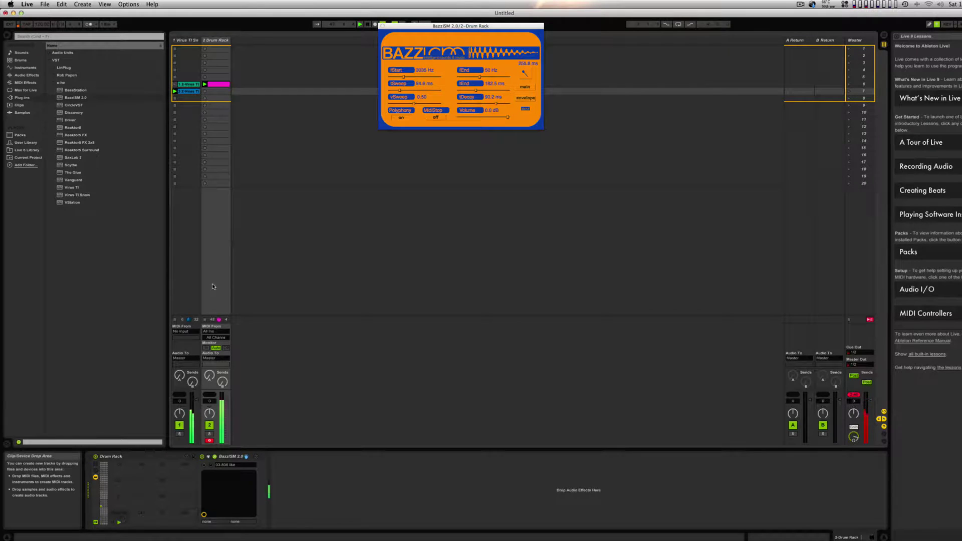
click(195, 310)
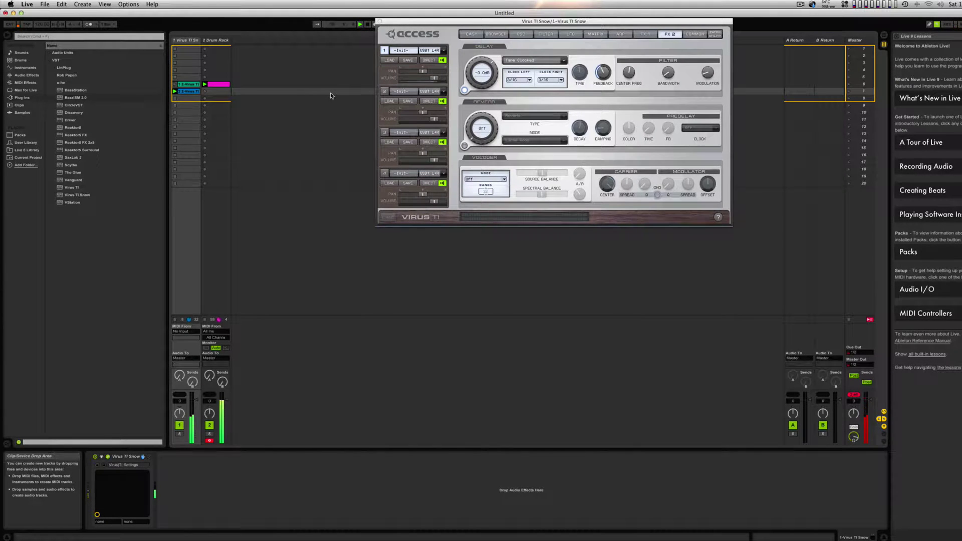
Step: Audition the two Virus TI chord clips, lower the delay send to about -7.2 dB and close the plug-in window
click(174, 86)
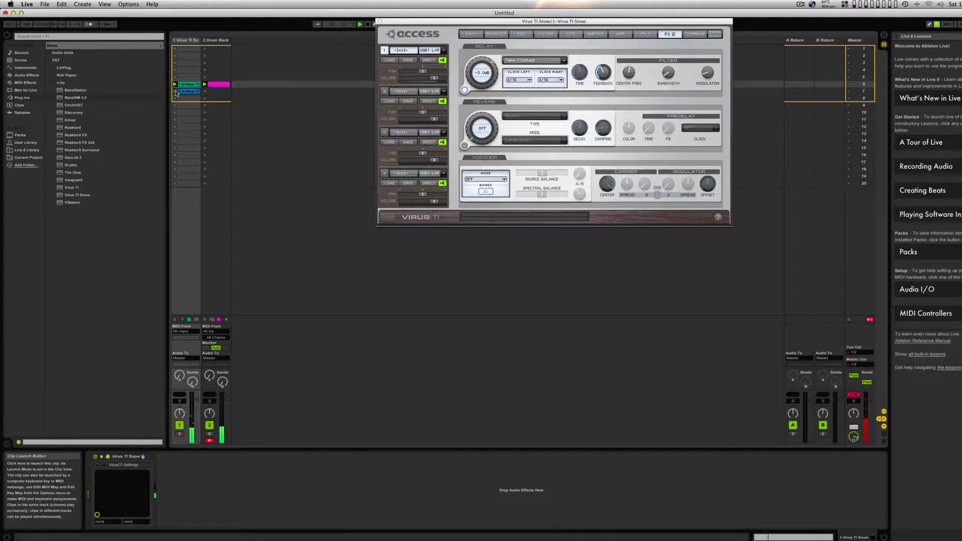
click(176, 93)
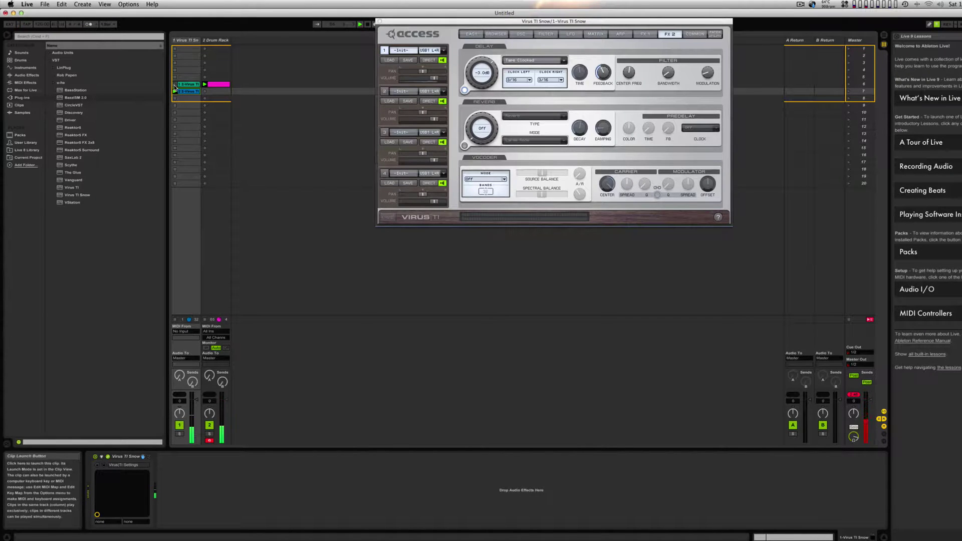
click(175, 84)
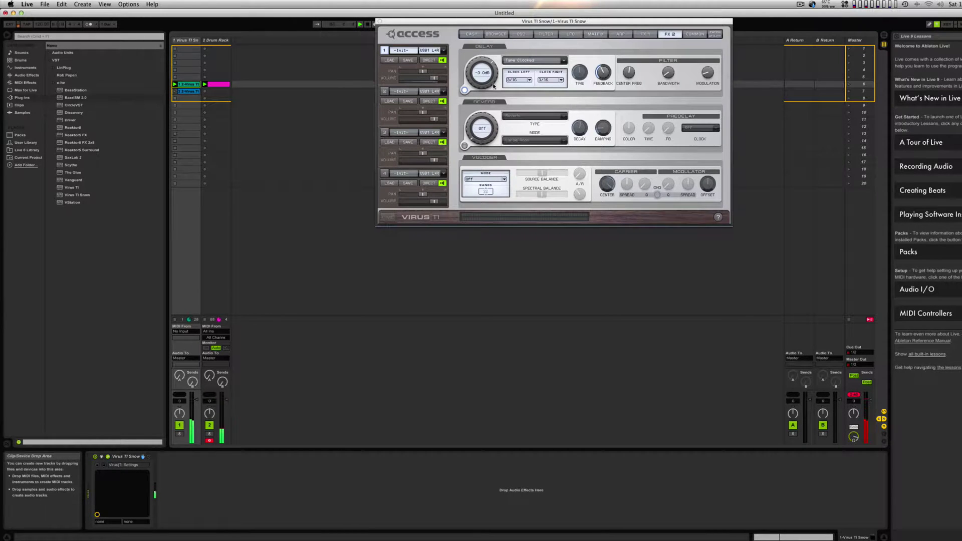
drag(471, 83, 470, 95)
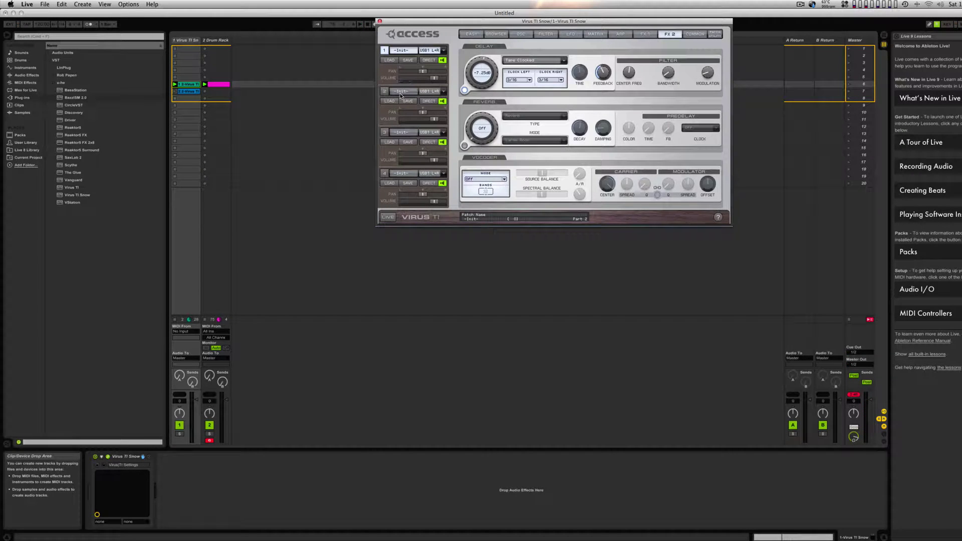
click(379, 21)
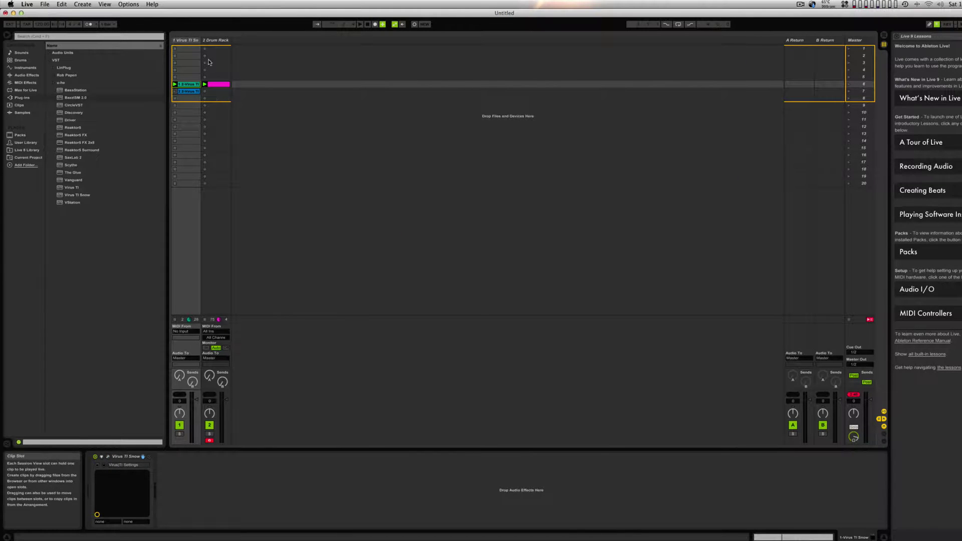
Step: Close the BazzISM window and delete the Drum Rack track
click(189, 40)
click(209, 42)
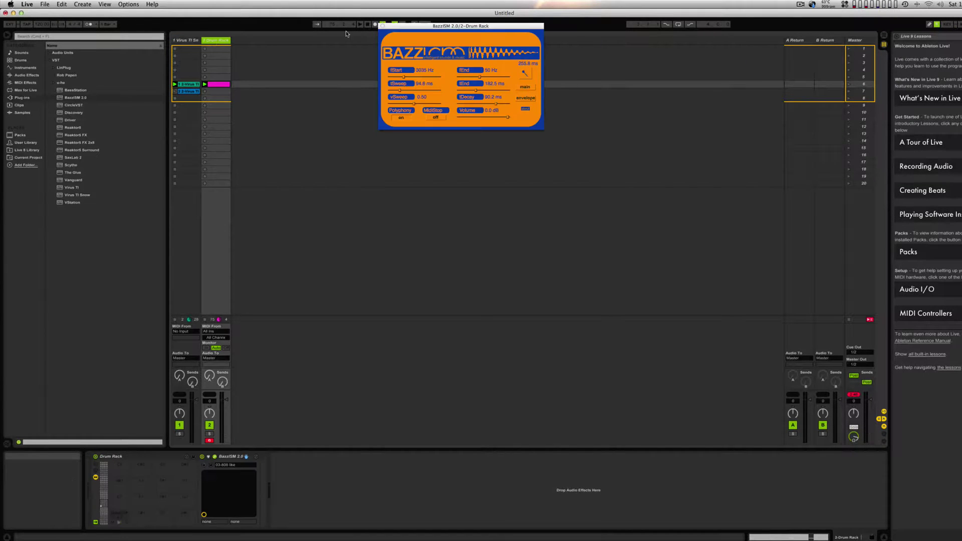
click(382, 26)
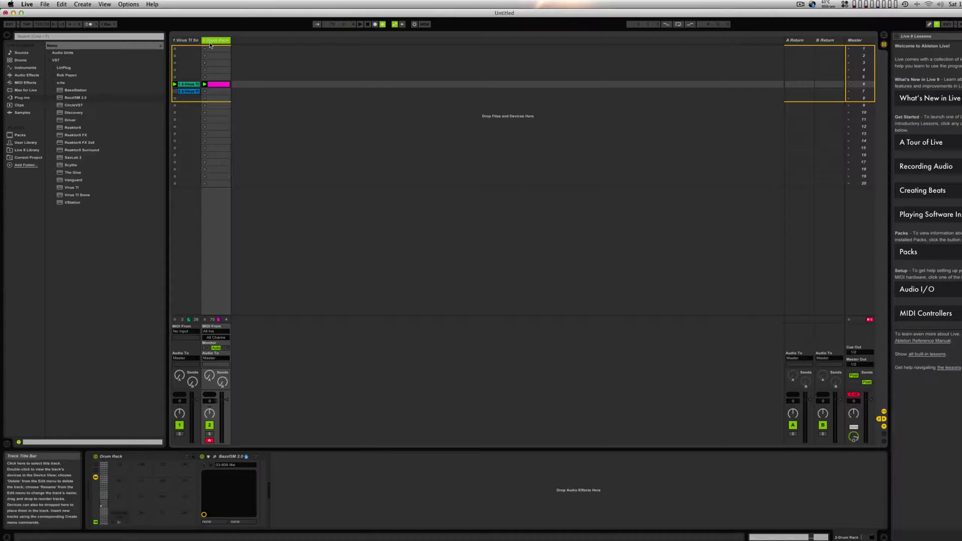
key(Delete)
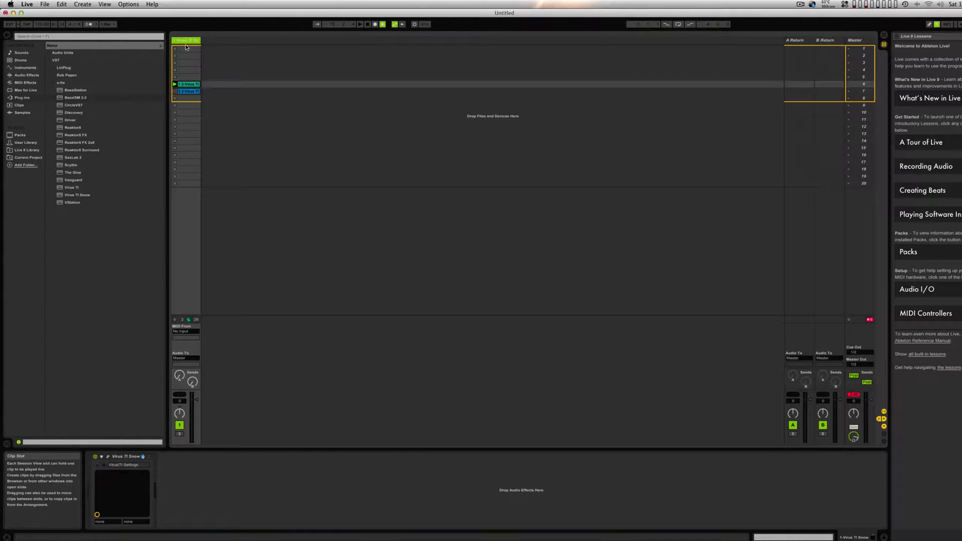
Step: Insert a new MIDI track and load the "House for to go" Chord preset onto it
right_click(233, 68)
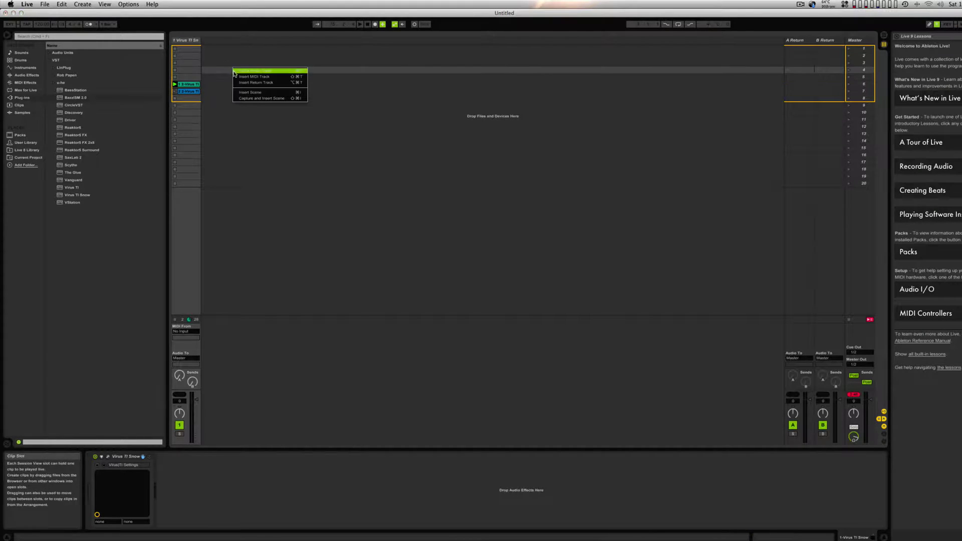
click(254, 76)
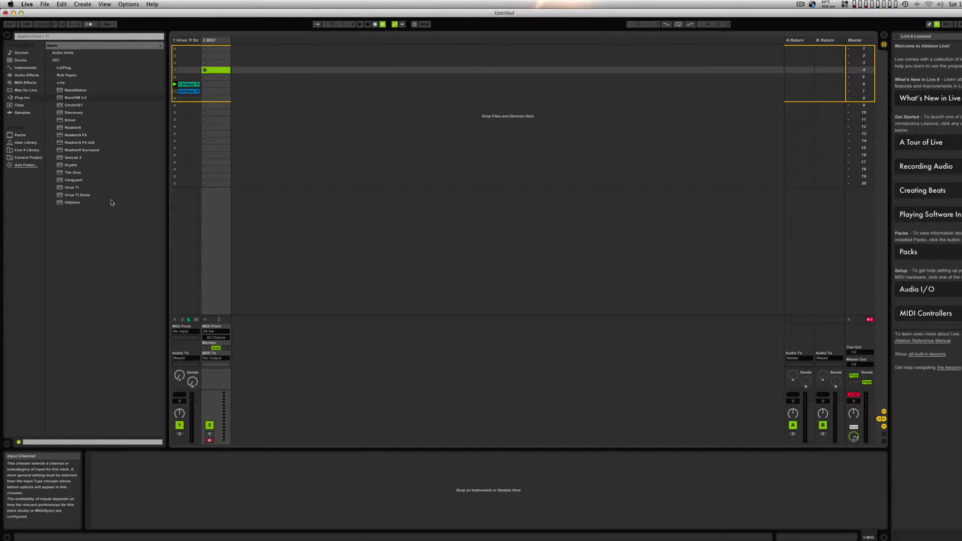
click(20, 85)
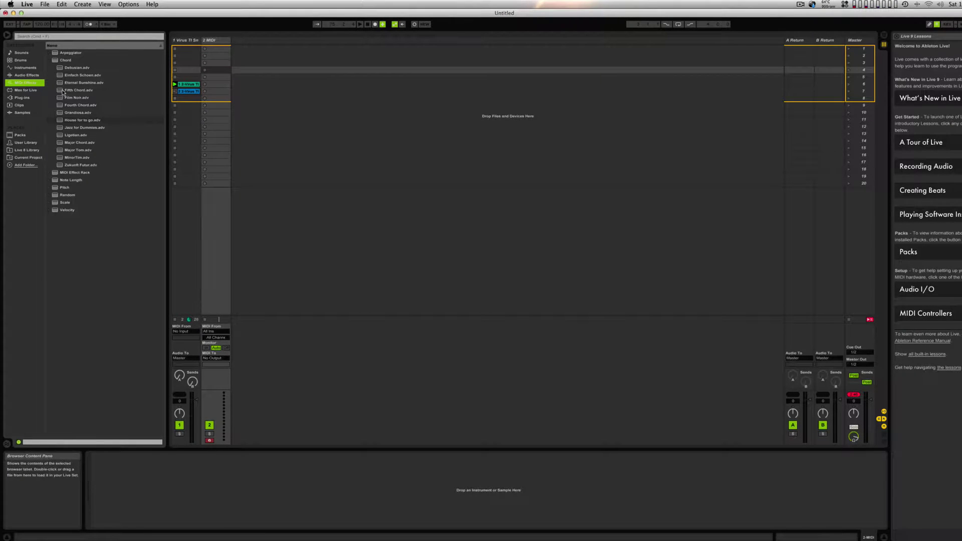
click(60, 121)
drag(59, 122, 226, 230)
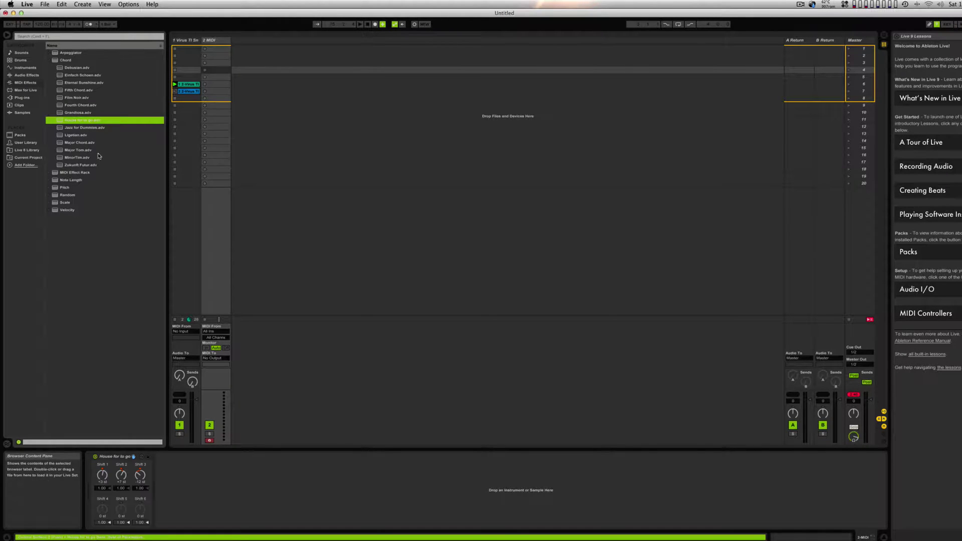
Step: Add the C Minor Scale preset after the Chord device on the MIDI track
click(55, 203)
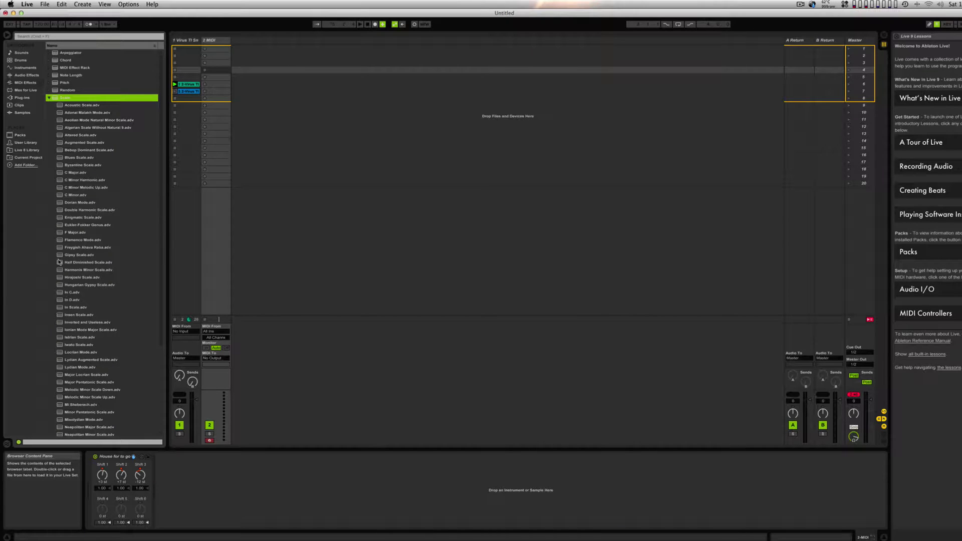
click(60, 197)
drag(60, 198, 191, 500)
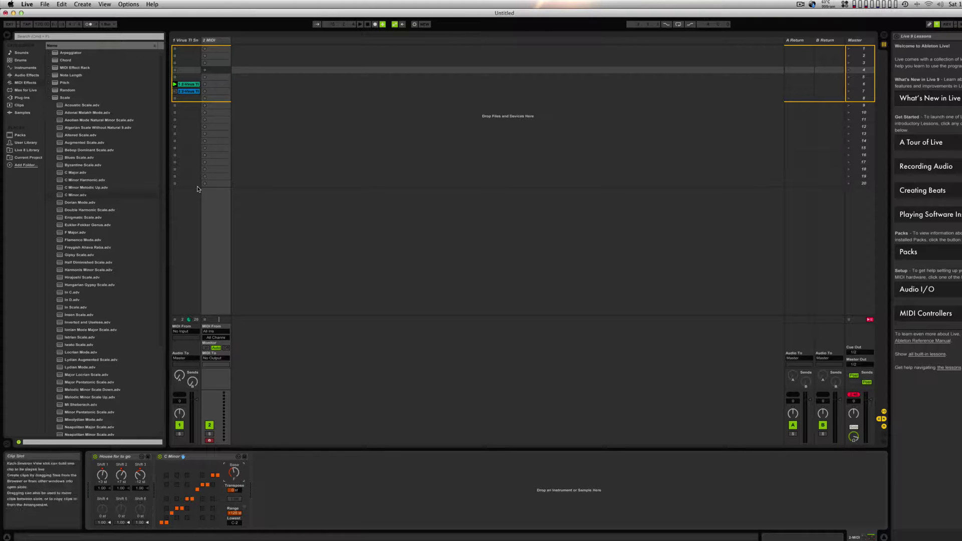
Step: Set the Virus TI track's MIDI input to 2-MIDI with monitoring on In, and arm it for recording
click(189, 332)
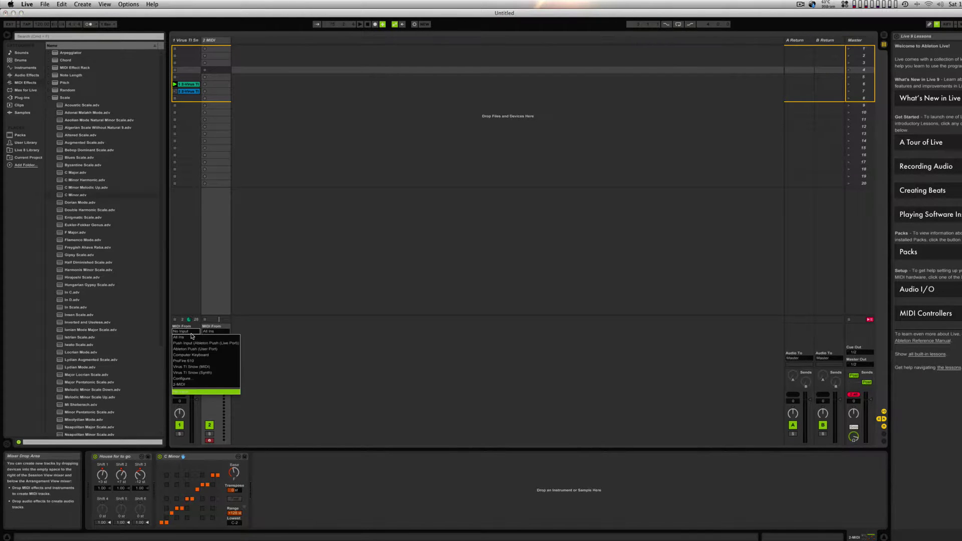
click(181, 384)
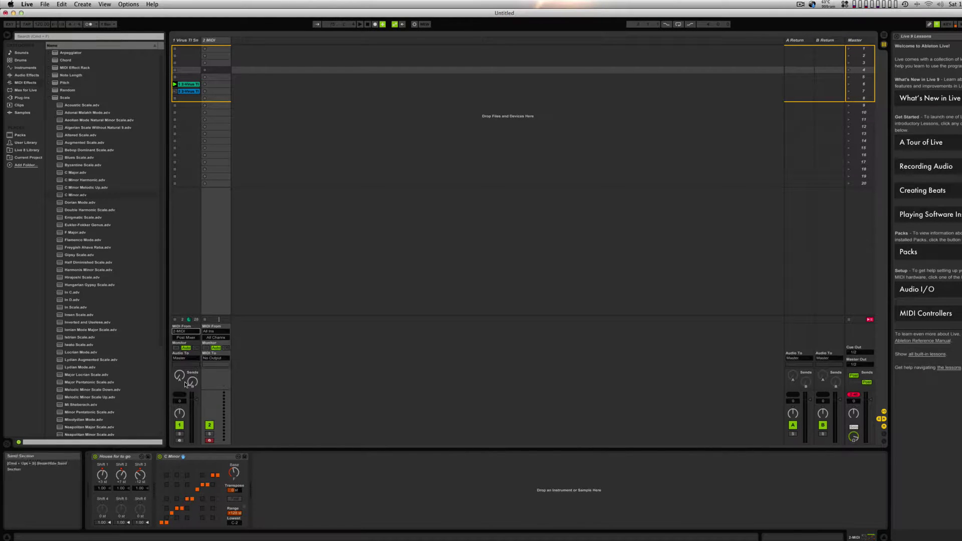
click(176, 348)
click(187, 98)
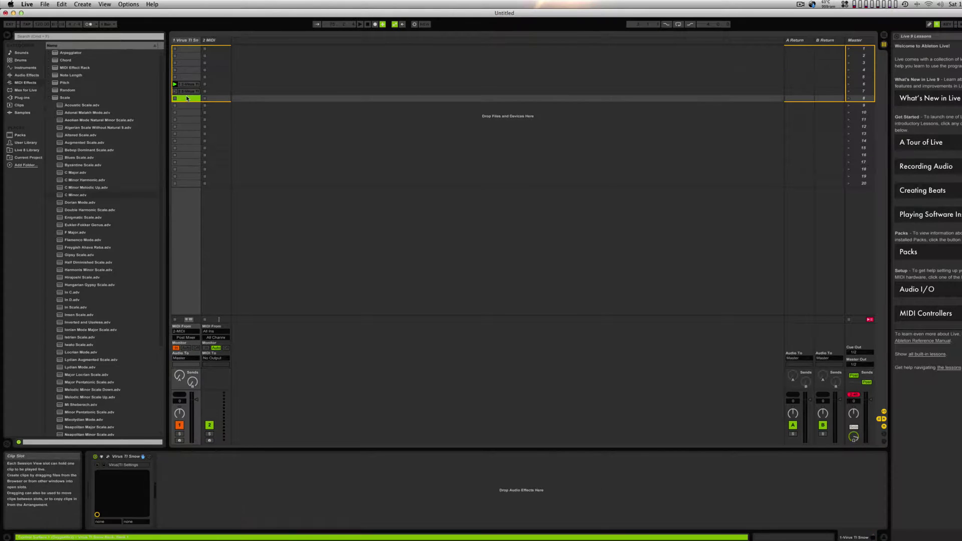
click(180, 440)
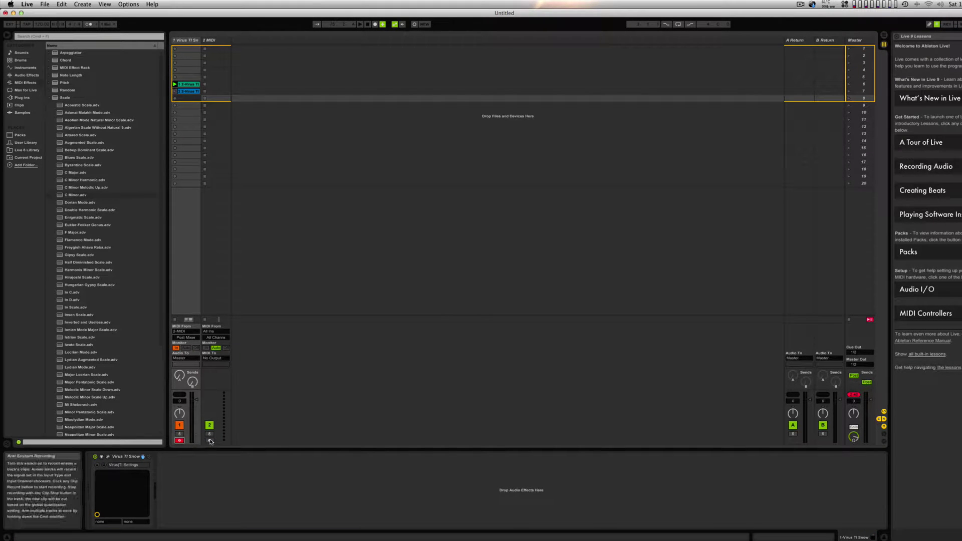
Step: Create and launch a clip in scene 7 of the MIDI track, with sixteenth C3 notes at 1.1.1 and 1.1.3
double_click(206, 91)
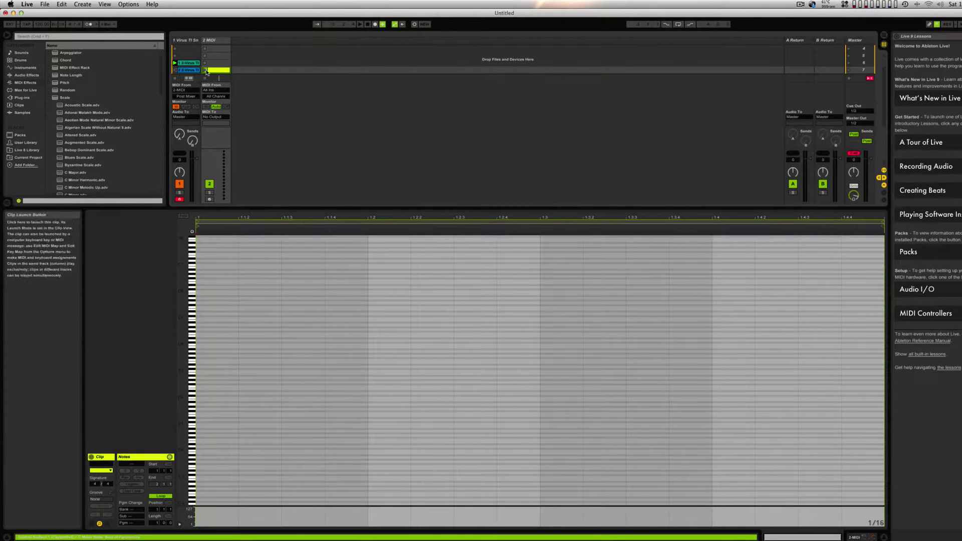
click(206, 70)
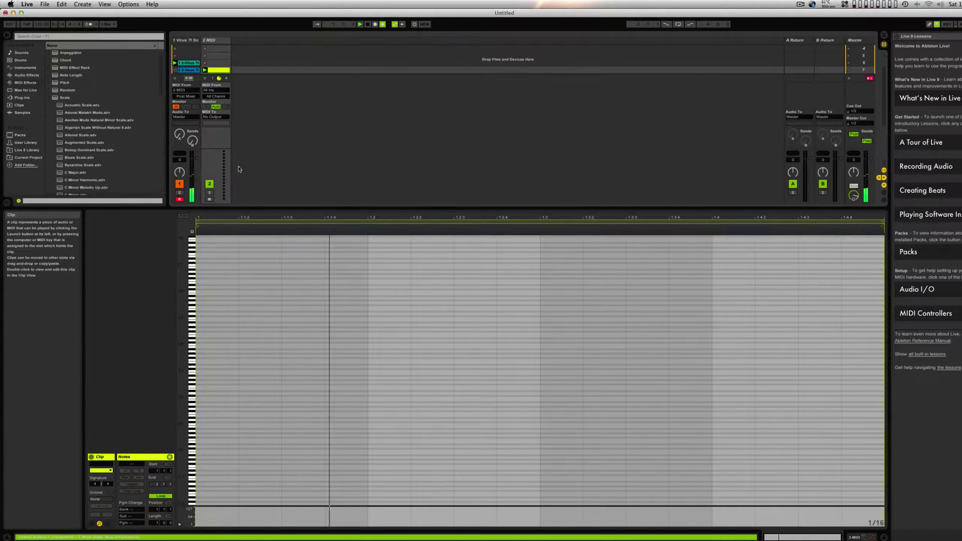
double_click(210, 371)
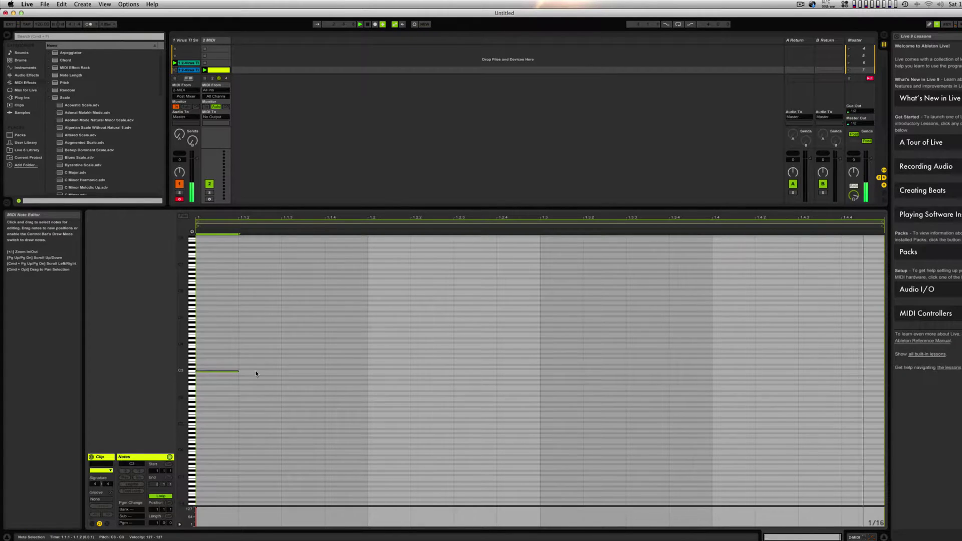
double_click(303, 371)
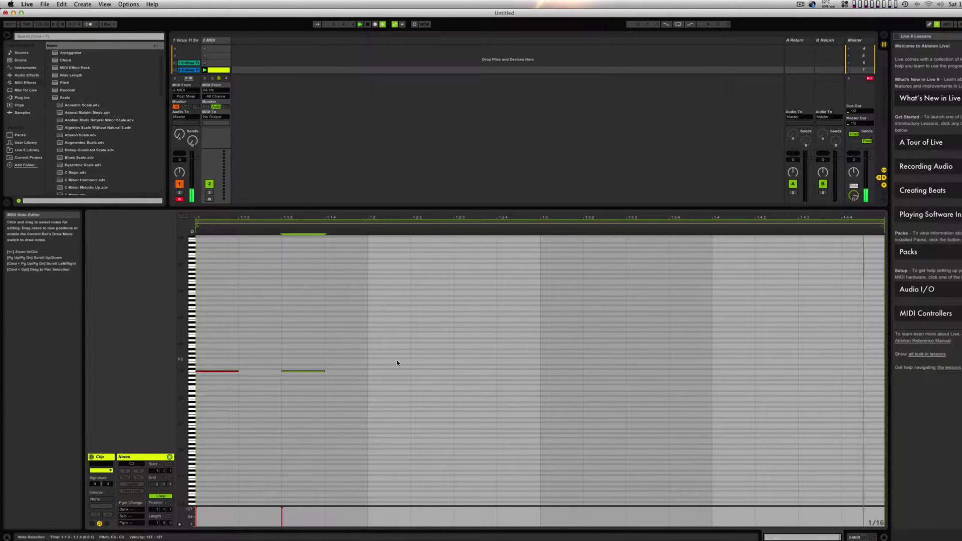
Step: Add E2 notes at 1.3.2 and 1.4.1 to the MIDI track's clip
double_click(593, 374)
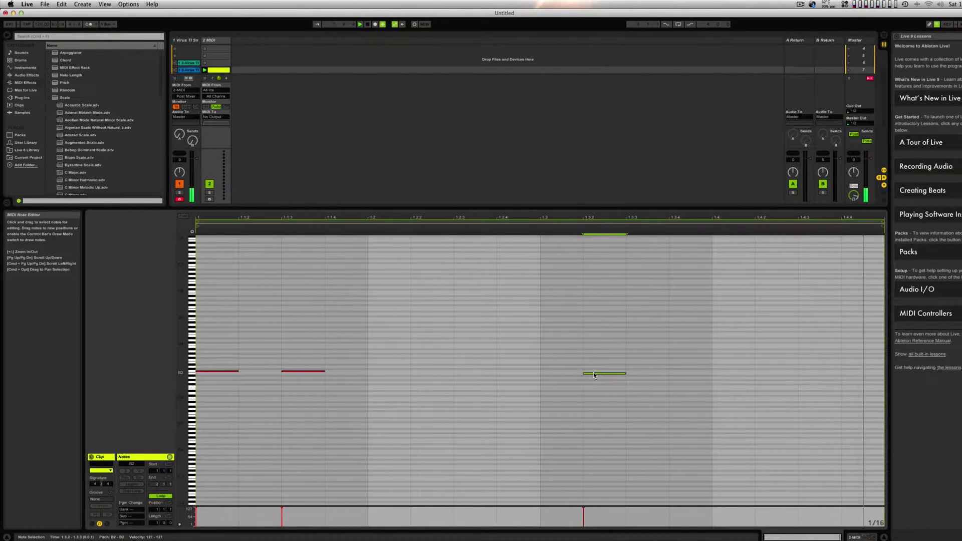
drag(593, 374, 595, 383)
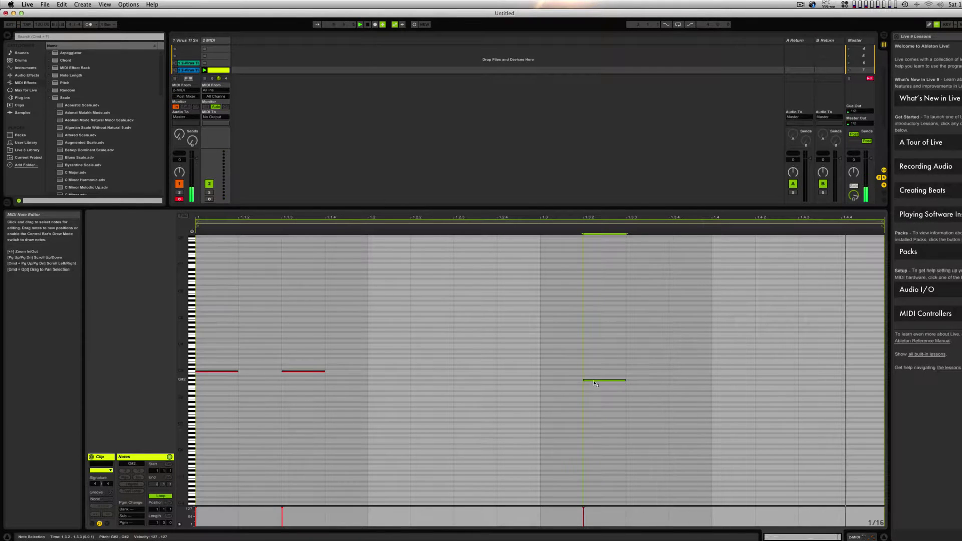
key(Down)
drag(595, 384, 595, 391)
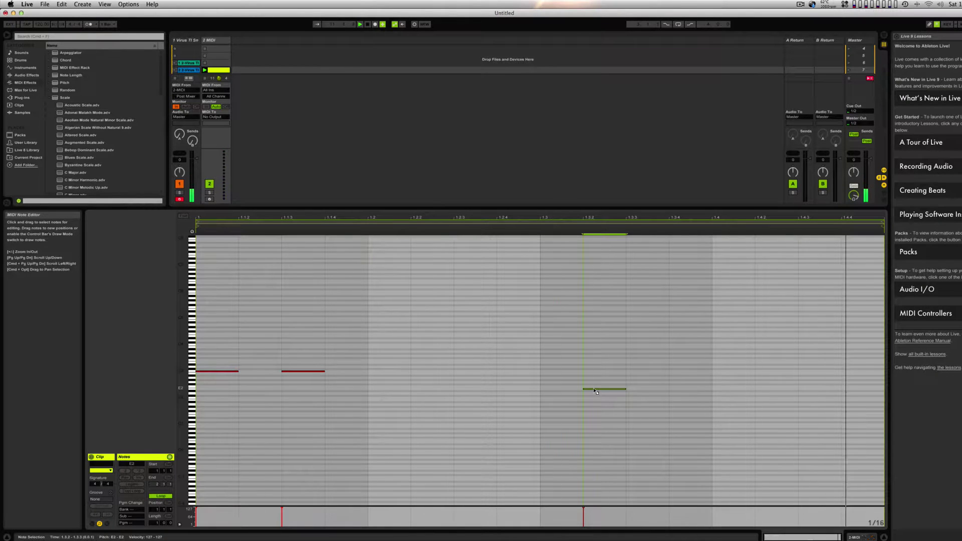
double_click(698, 389)
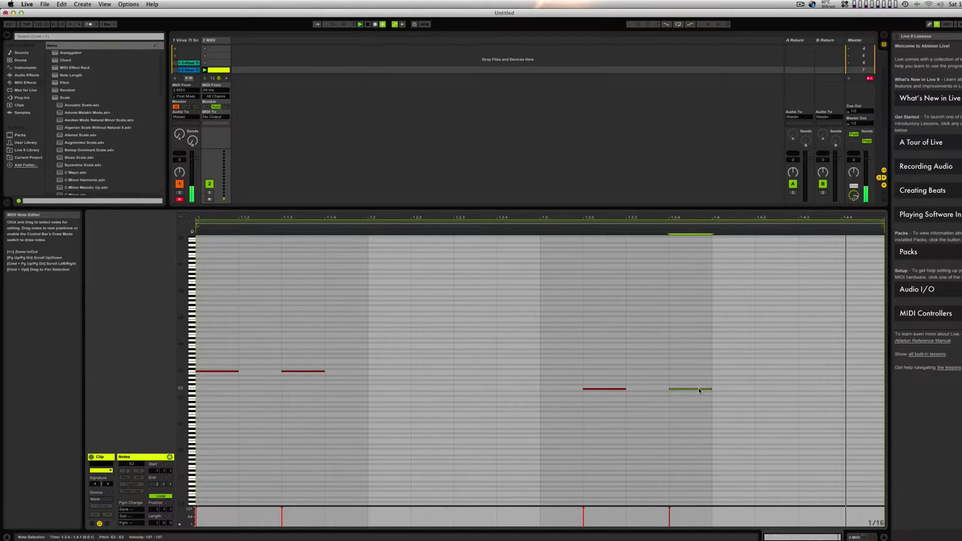
mouse_move(699, 390)
mouse_down()
mouse_move(757, 390)
mouse_move(729, 392)
mouse_move(743, 391)
mouse_up()
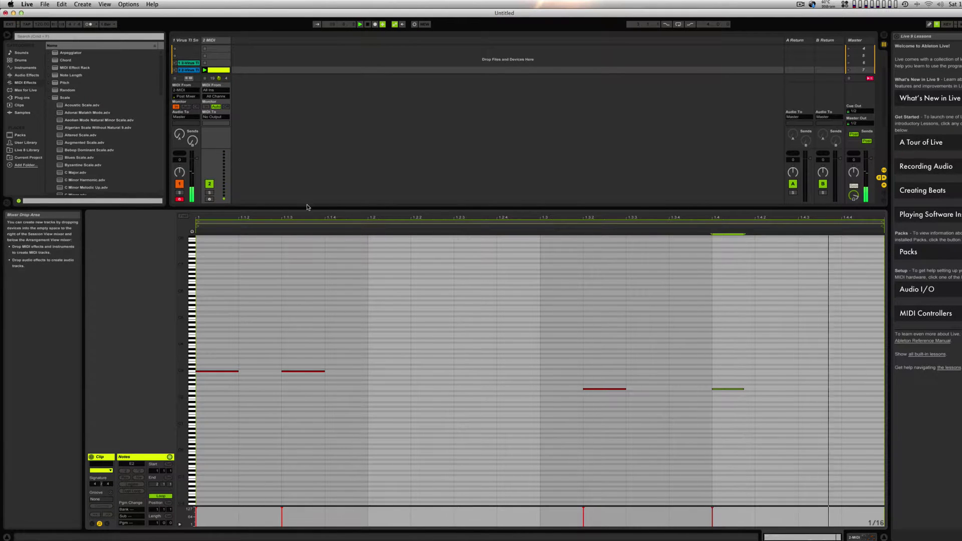
Step: Enlarge the Session View area and create an empty clip in scene 10 of the Virus TI track
drag(307, 207, 310, 270)
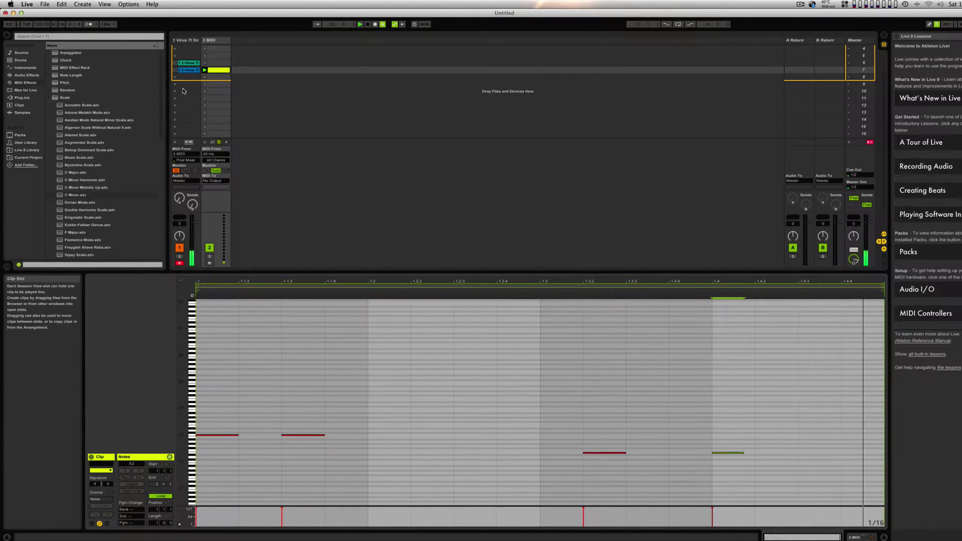
double_click(183, 91)
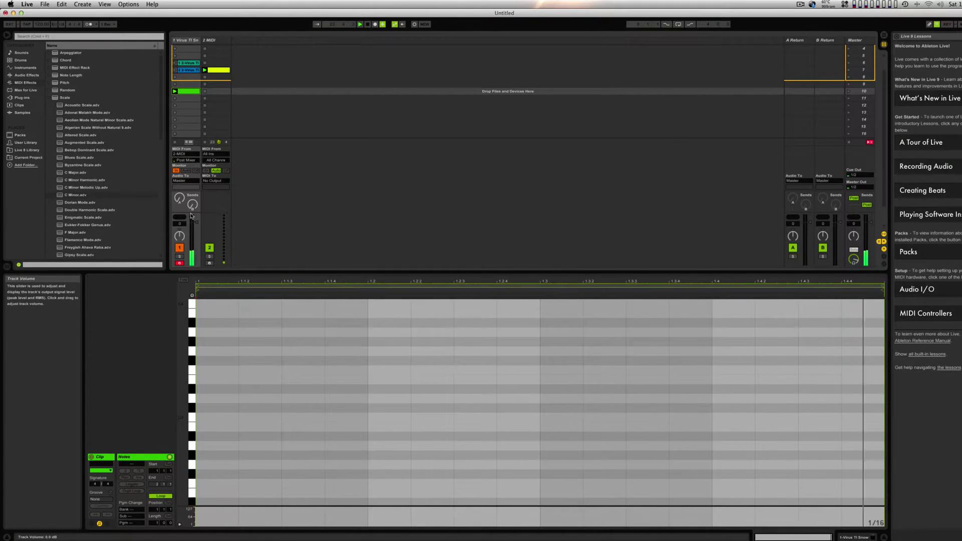
click(244, 357)
scroll(244, 358, down, 2)
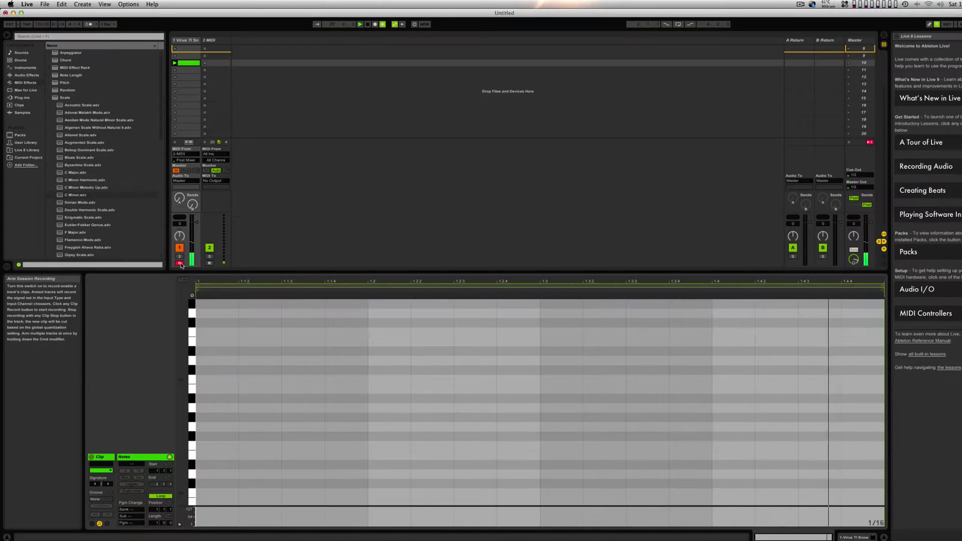
Step: Record the incoming chord pattern into a new clip in scene 12 of the Virus TI track, then stop the clip
click(176, 77)
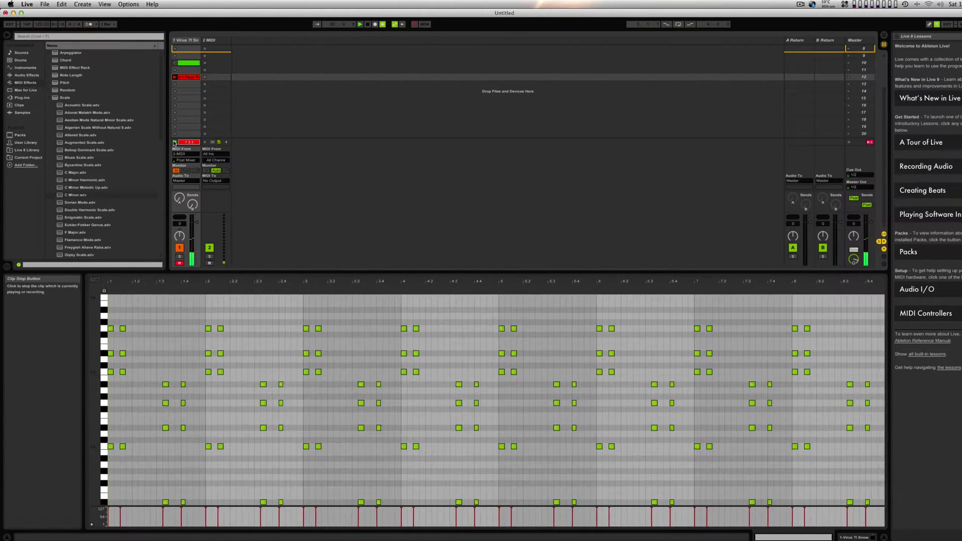
click(174, 143)
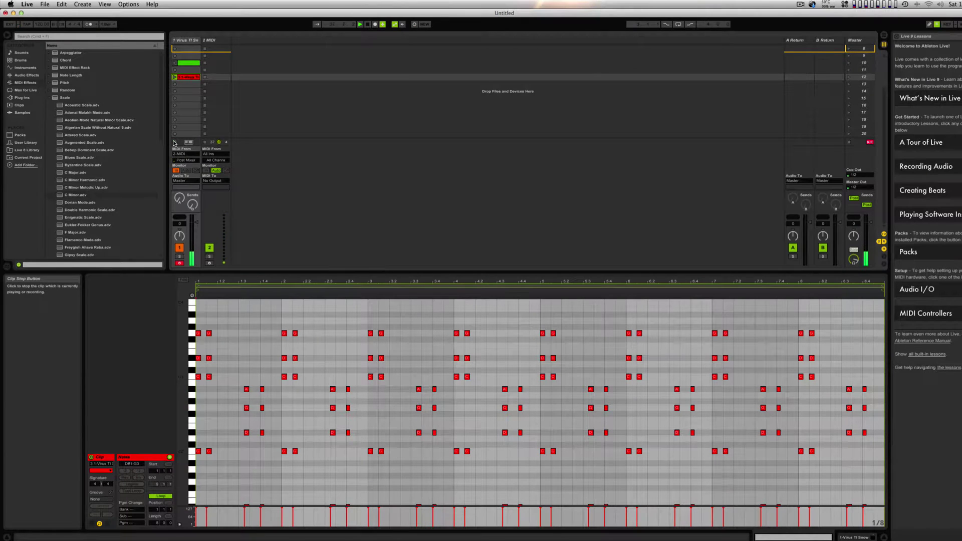
Step: Delete the 2-MIDI track and launch the recorded chord clip in scene 12 of the Virus TI track
click(222, 43)
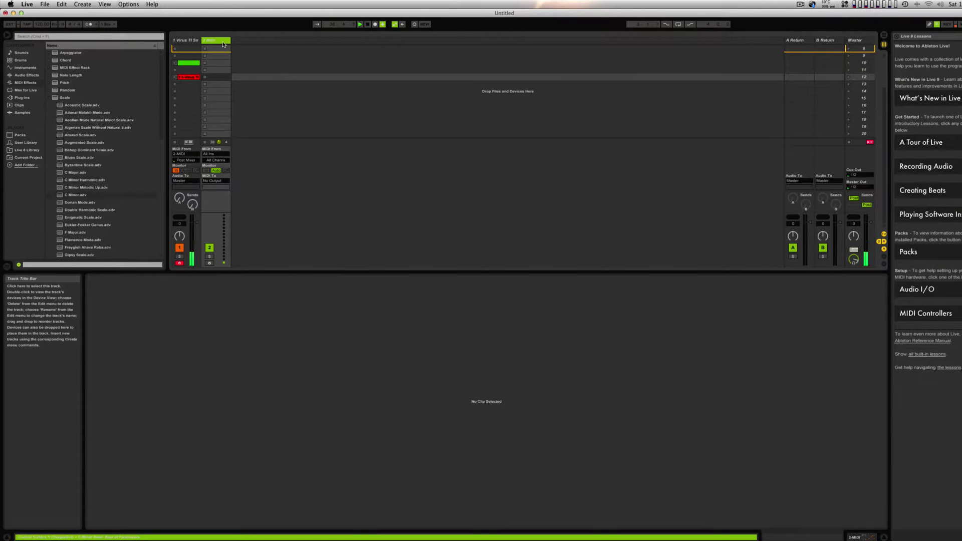
key(Delete)
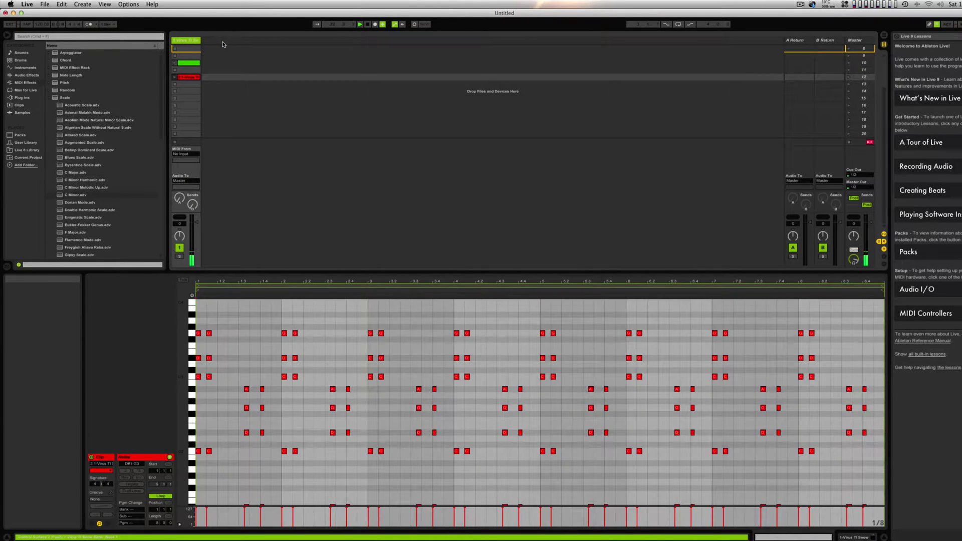
click(174, 78)
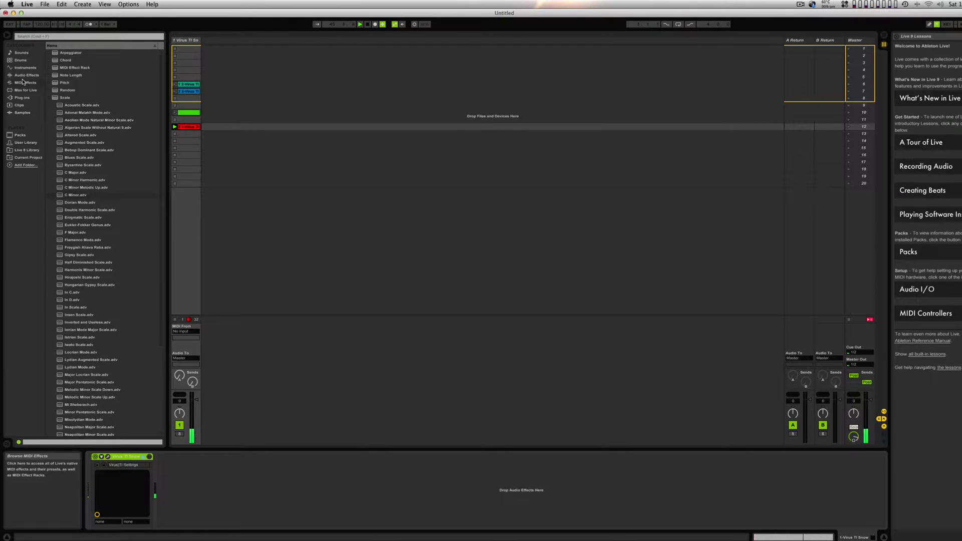
Step: Load the Kit-Core 808 drum kit onto a new MIDI track beside the Virus TI track
click(20, 60)
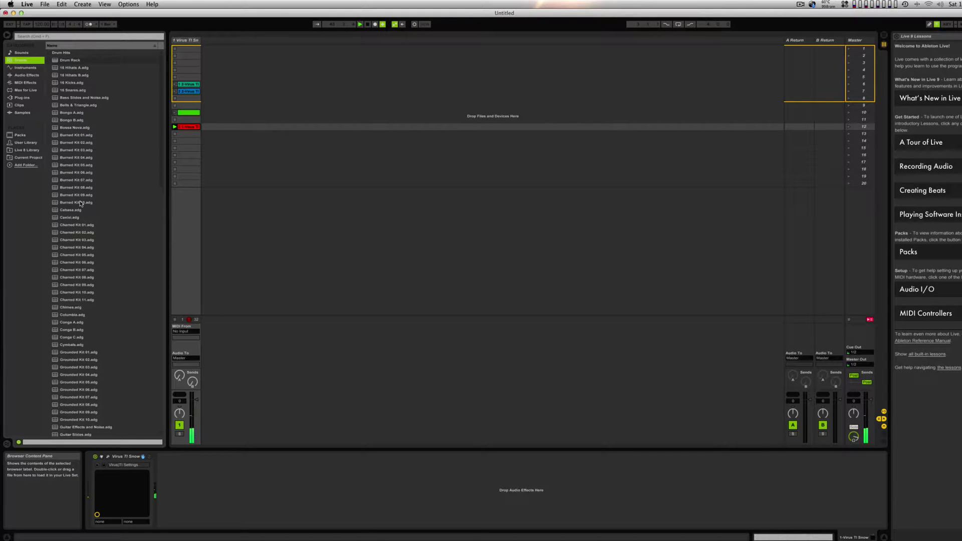
scroll(80, 204, down, 9)
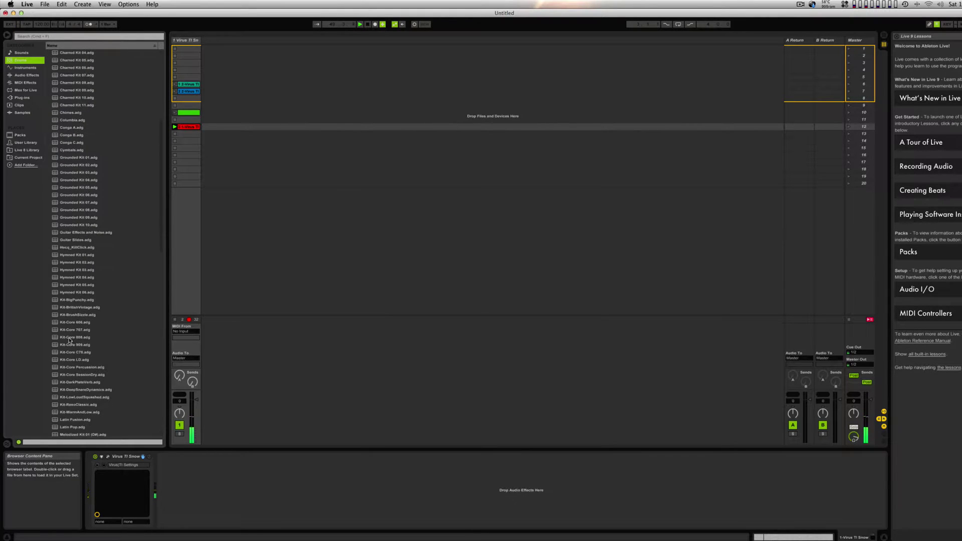
scroll(70, 340, down, 1)
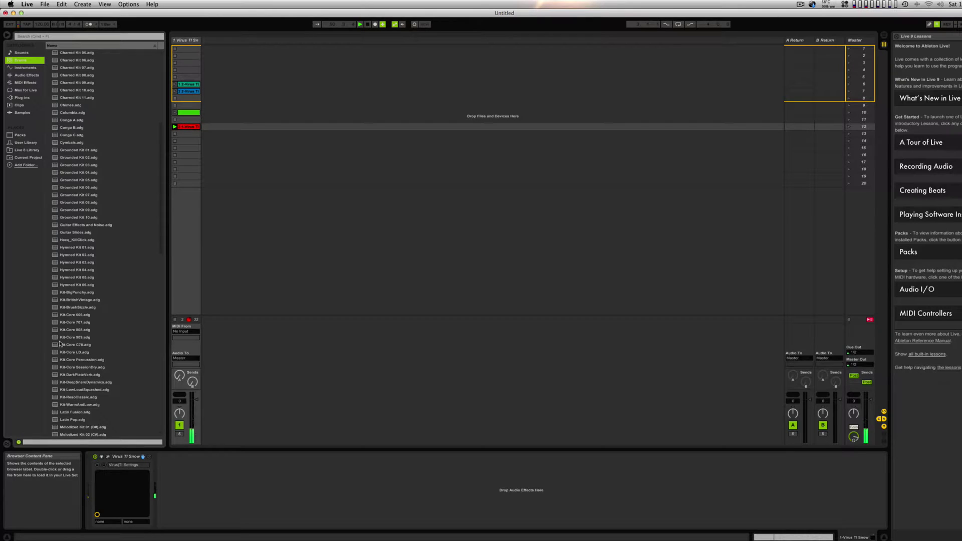
click(62, 330)
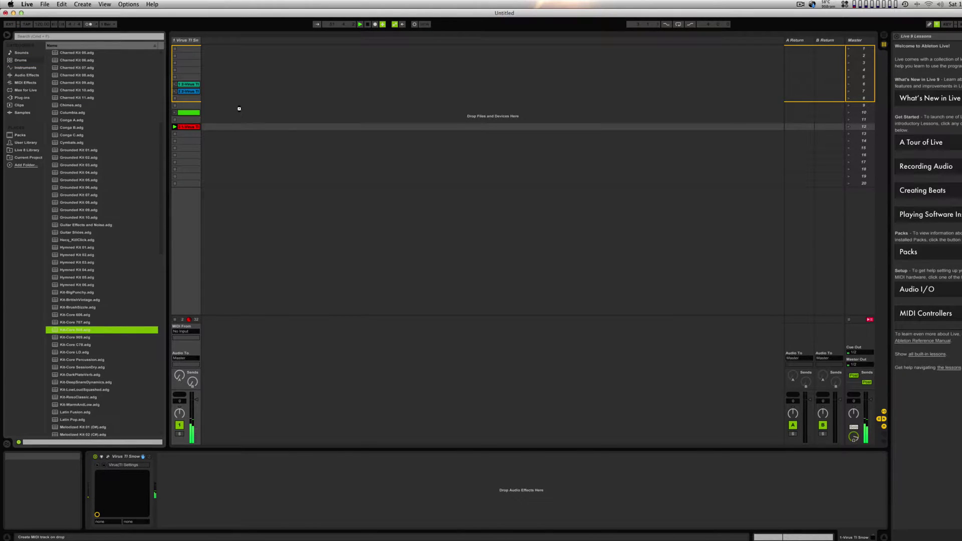
drag(239, 108, 236, 107)
Step: Create and launch a clip in scene 7 of the drum track with Kick 808 on all four beats and Clap 808 on beats 2 and 4
double_click(218, 91)
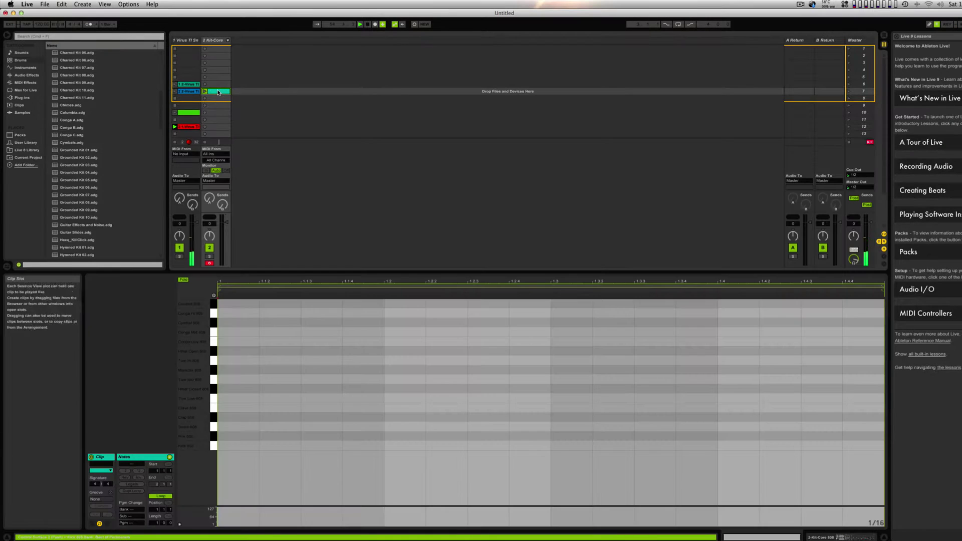
click(233, 504)
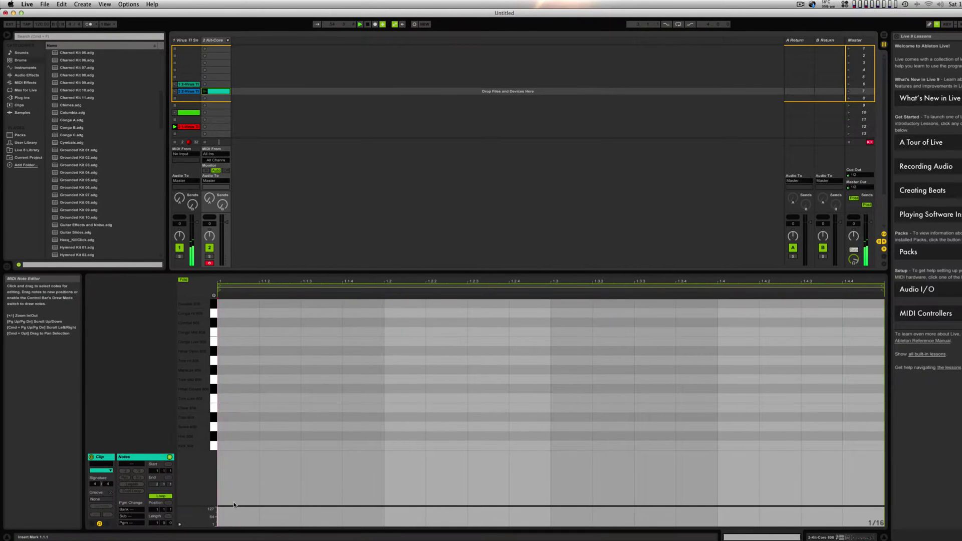
double_click(239, 444)
double_click(396, 446)
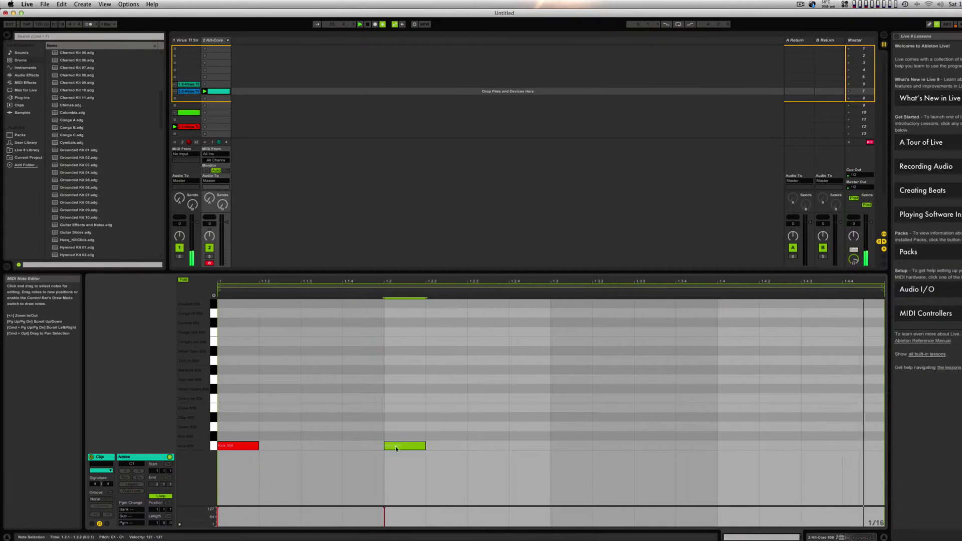
double_click(568, 447)
double_click(728, 447)
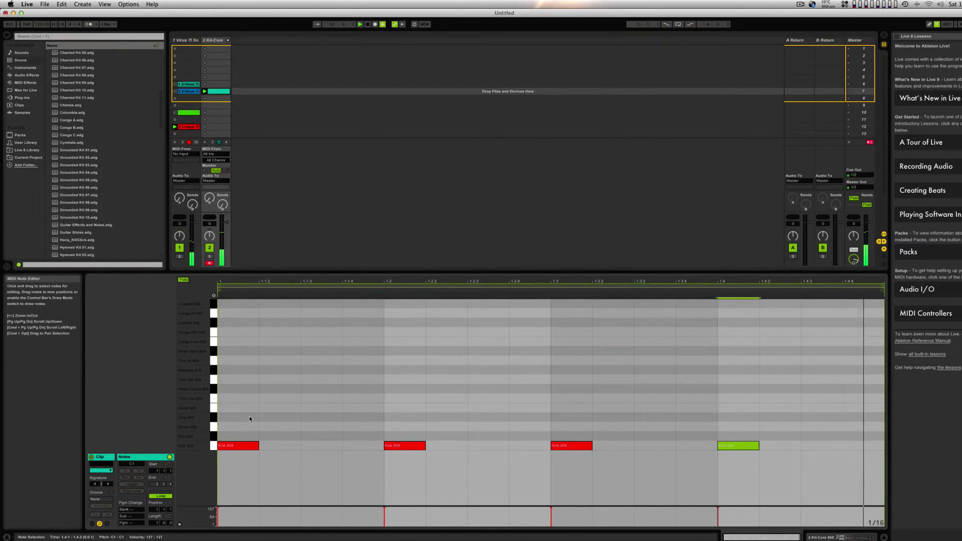
double_click(405, 418)
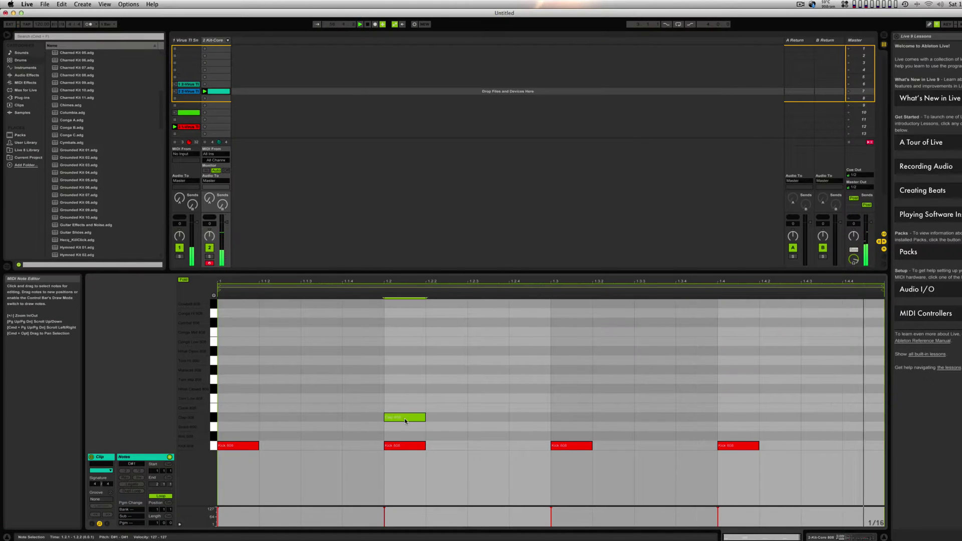
double_click(727, 418)
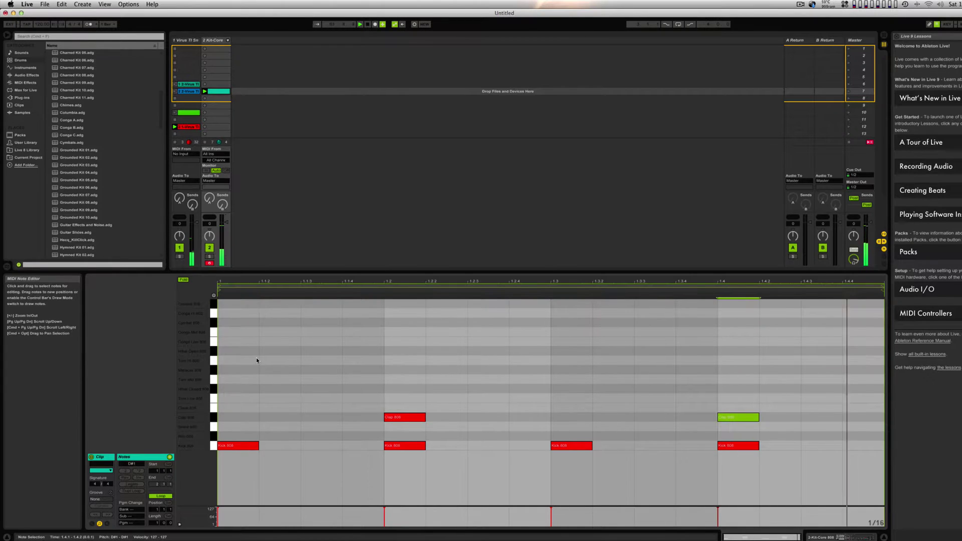
Step: Add open hi-hat 808 notes at 1.1.3, 1.2.3, 1.3.3 and 1.4.3, and lower the drum track's volume to about -4.5 dB
double_click(287, 360)
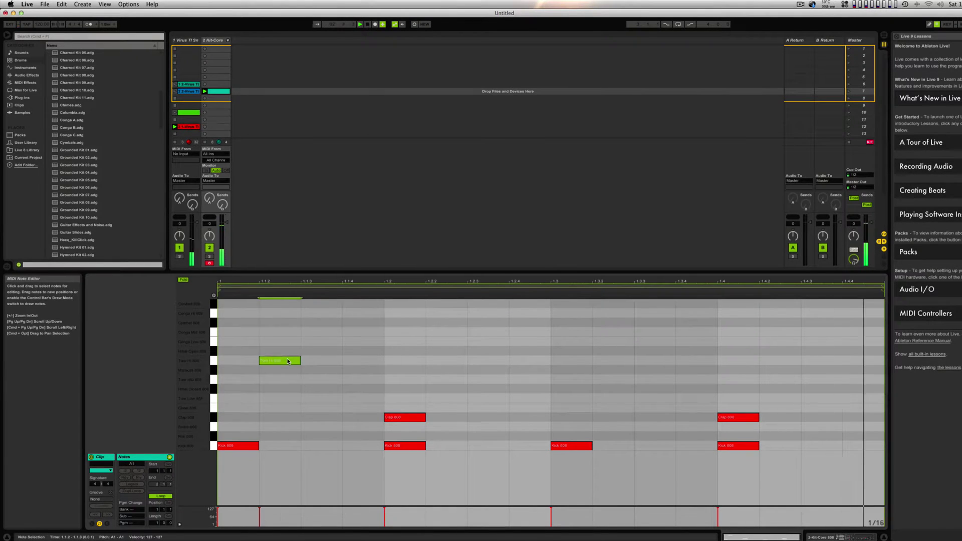
drag(288, 360, 289, 349)
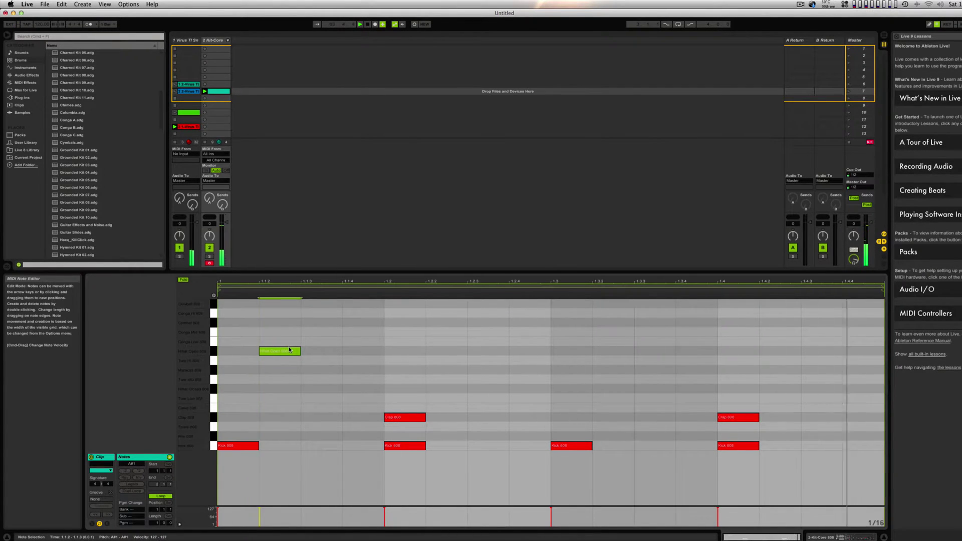
drag(289, 351, 358, 354)
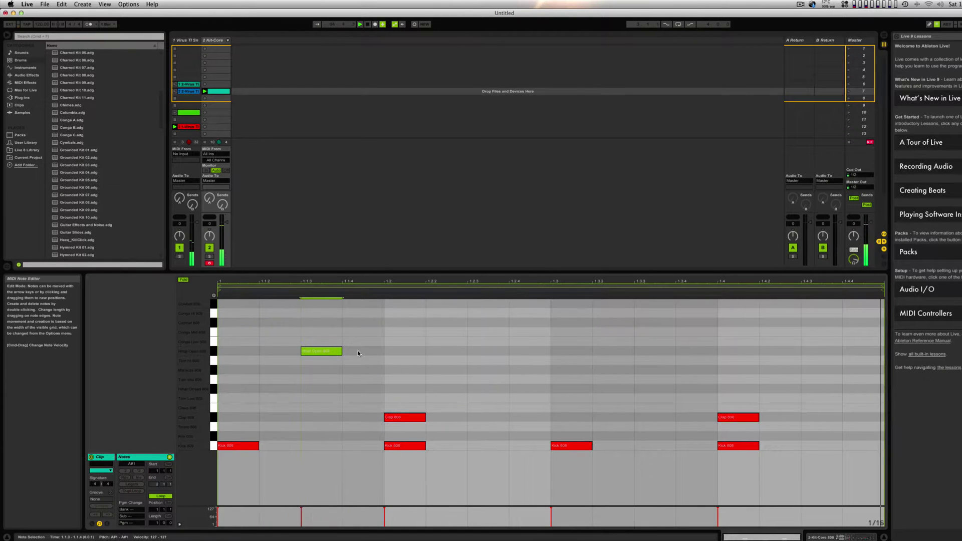
double_click(516, 351)
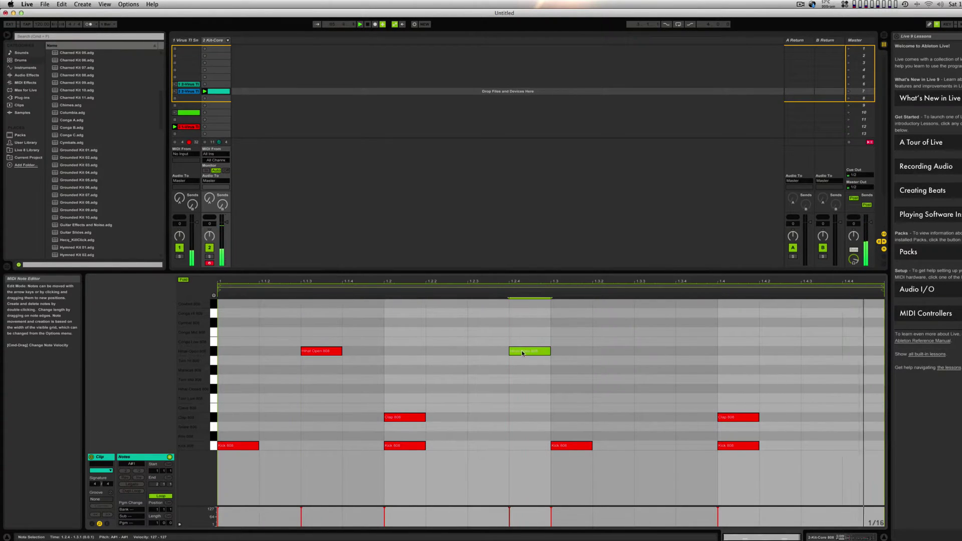
drag(521, 350, 485, 354)
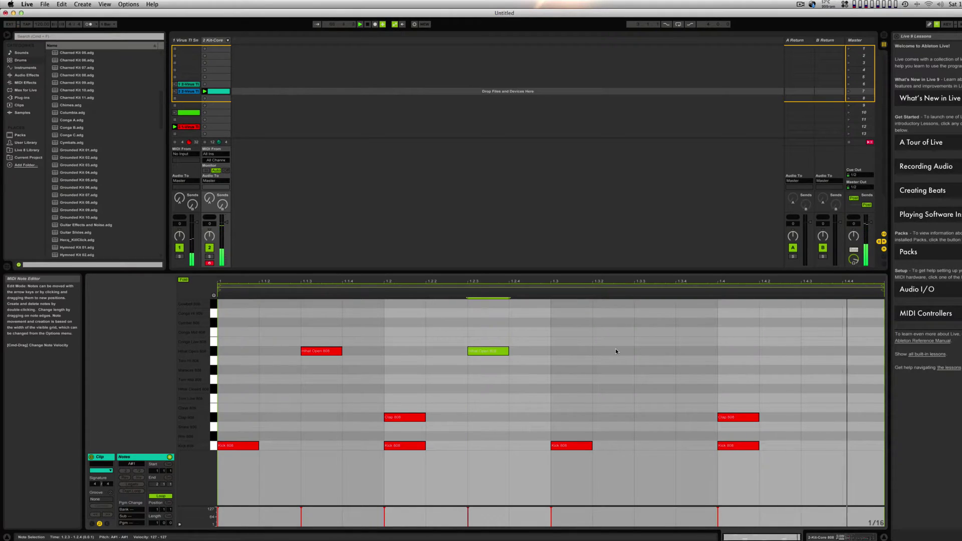
double_click(650, 350)
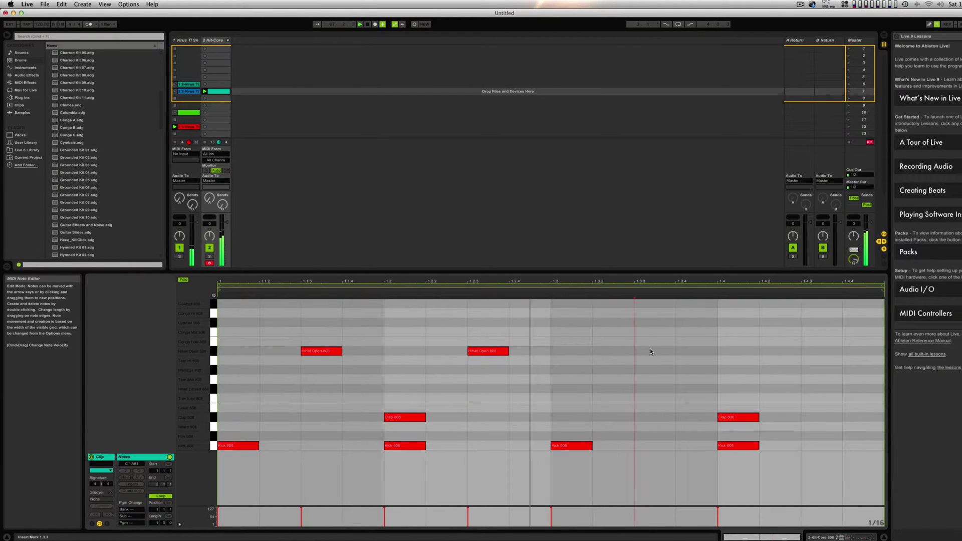
double_click(809, 349)
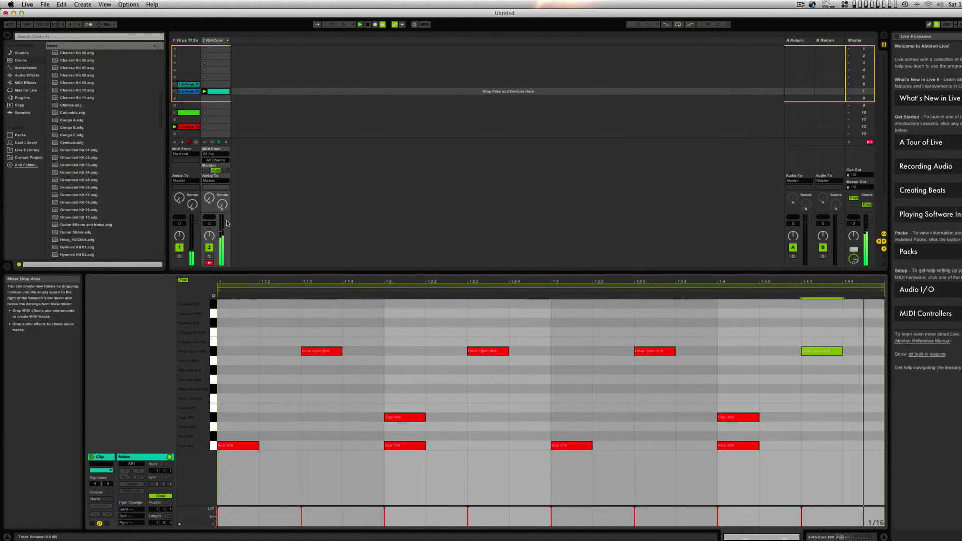
drag(227, 222, 227, 227)
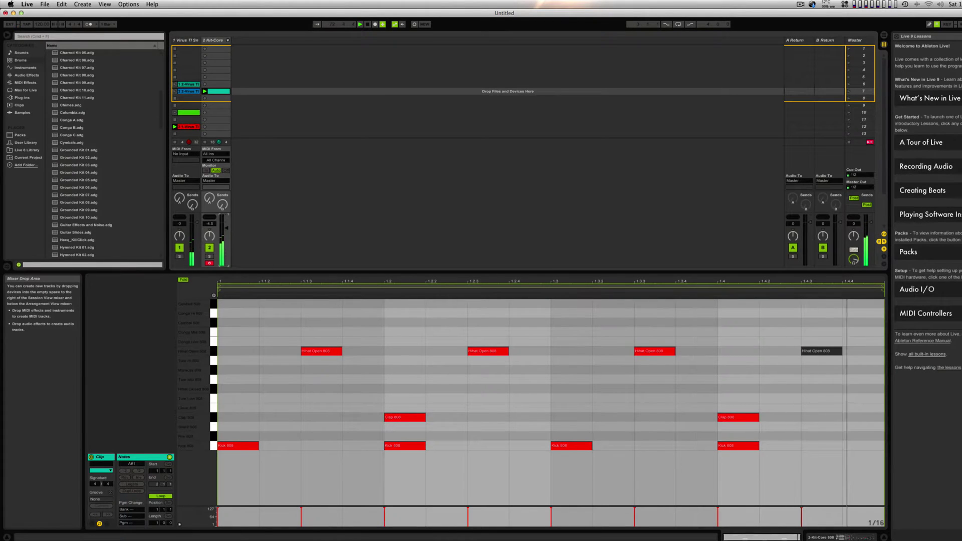
Step: Open the Virus TI Snow editor and turn up the Phaser mix among the FX 1 effects
key(shift+Tab)
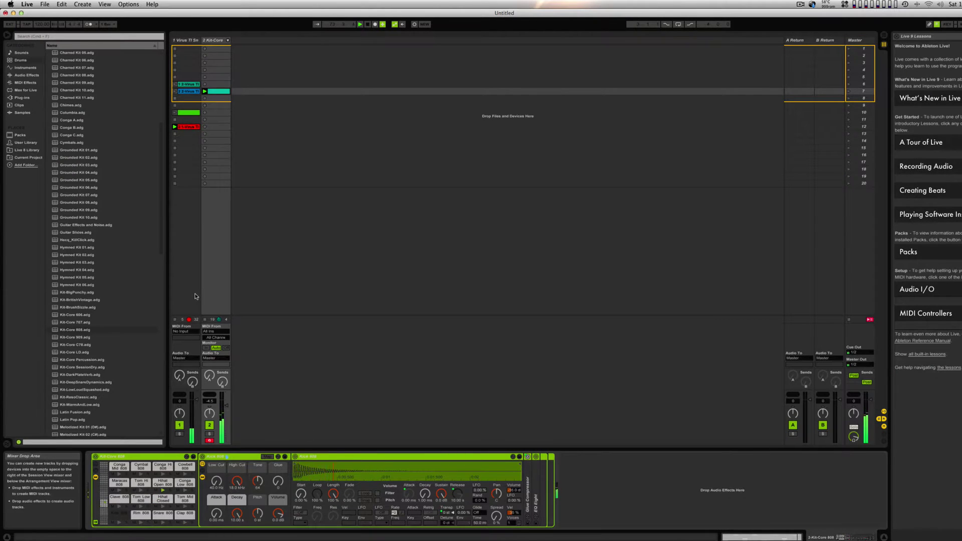
key(Left)
click(108, 456)
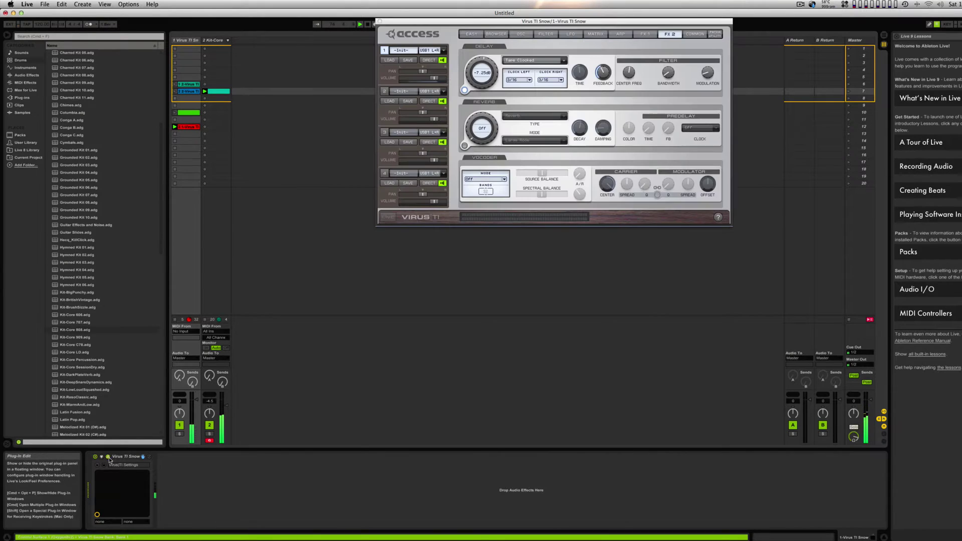
click(643, 34)
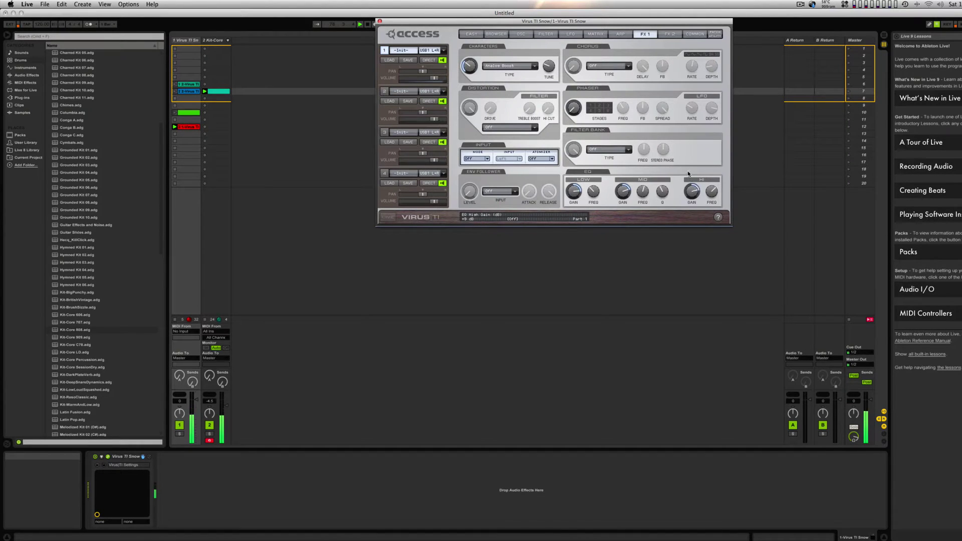
drag(583, 119, 576, 91)
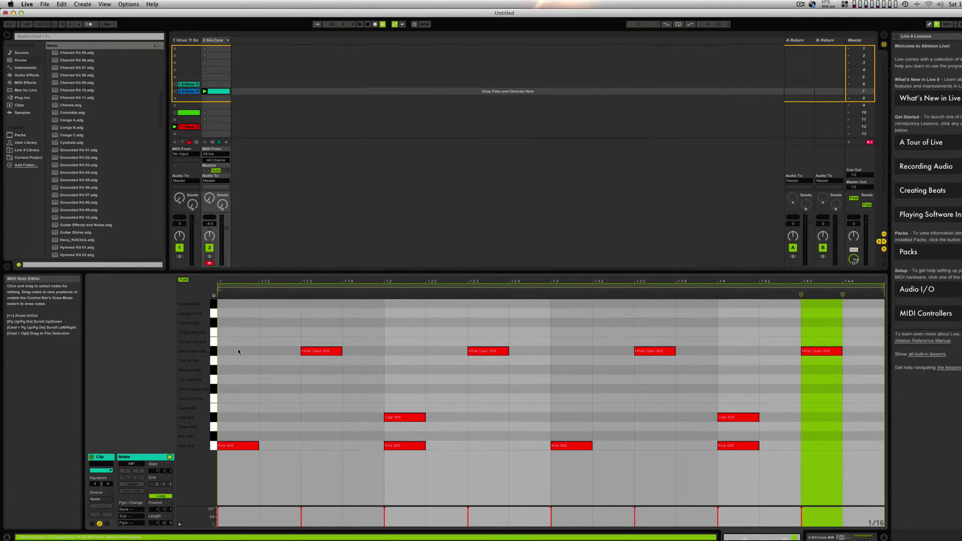
Step: Move all four open hi-hat notes down to Hihat Closed 808, and raise the drum track's volume to about -0.8 dB during playback
click(212, 351)
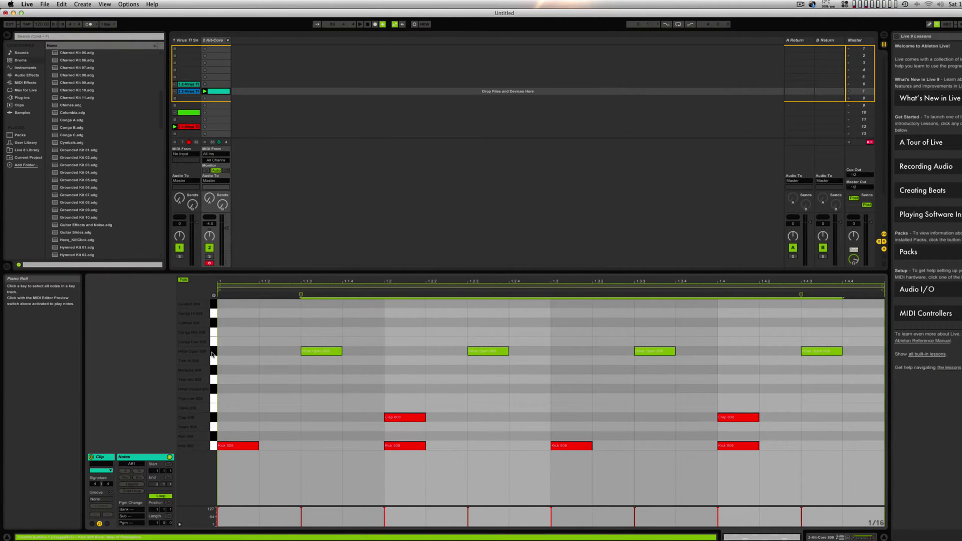
key(Down)
key(Down)
key(Down)
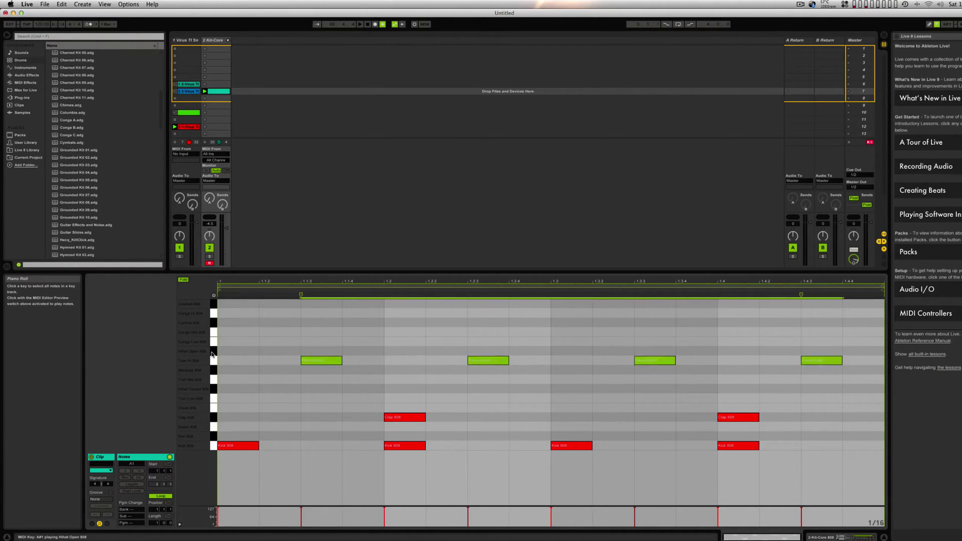
key(Down)
key(space)
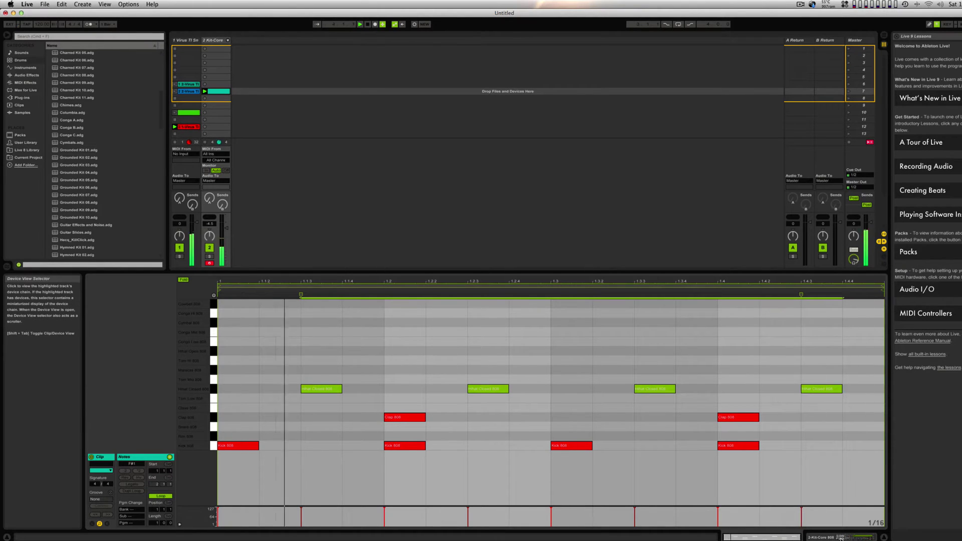
click(228, 228)
drag(228, 229, 228, 224)
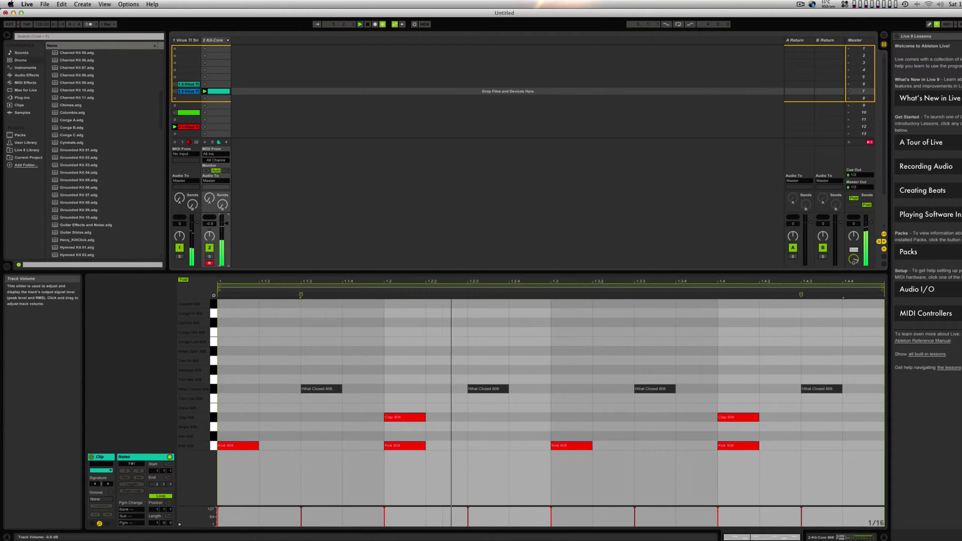
Step: Move the two clap notes on beats 2 and 4 down to Rim 808
click(398, 418)
drag(398, 420, 399, 436)
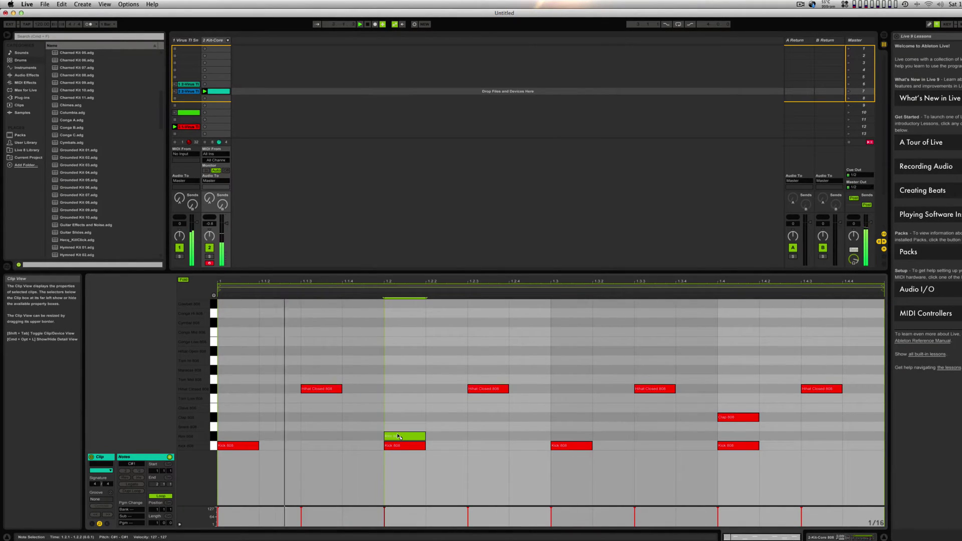
drag(726, 418, 726, 438)
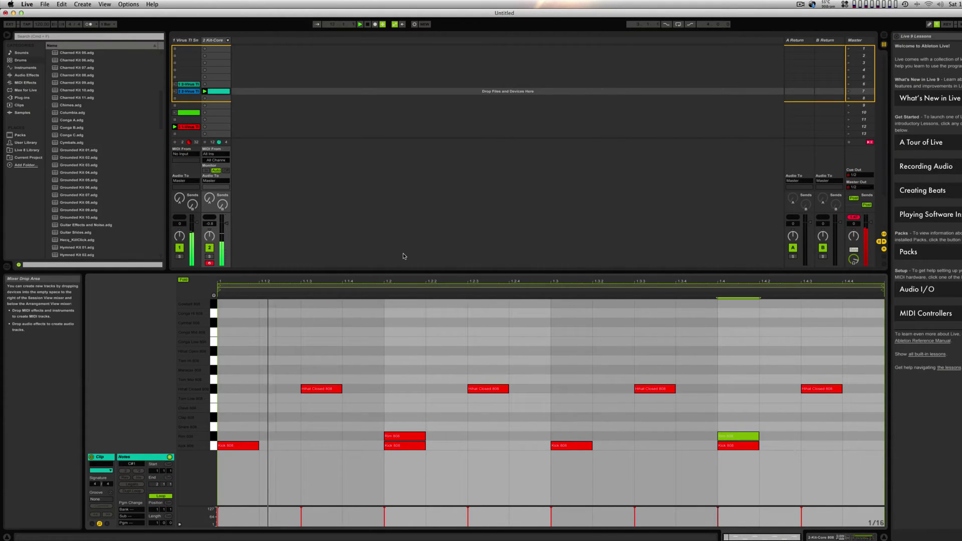
Step: Delete the empty clip in scene 10 of the Virus TI track and launch that track's clip in scene 7
click(180, 114)
key(Delete)
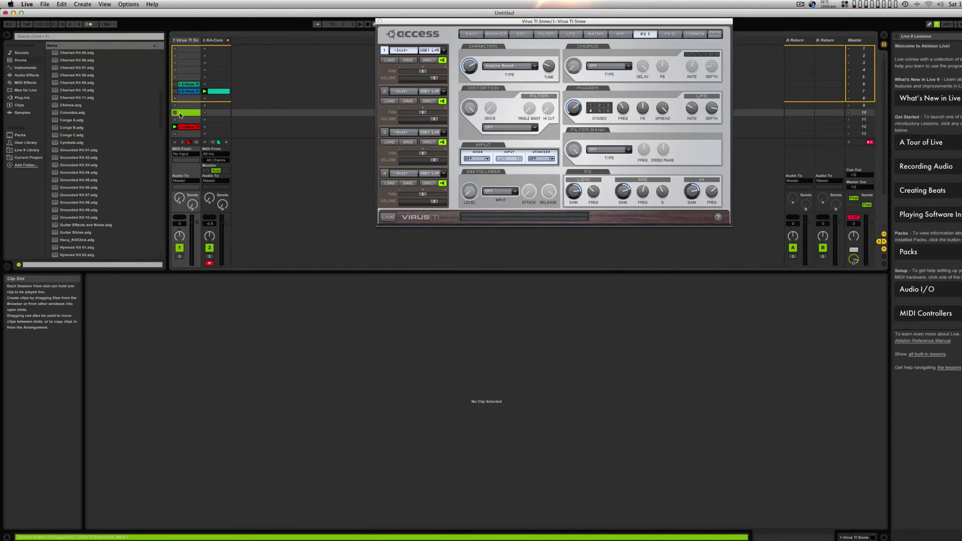
click(175, 91)
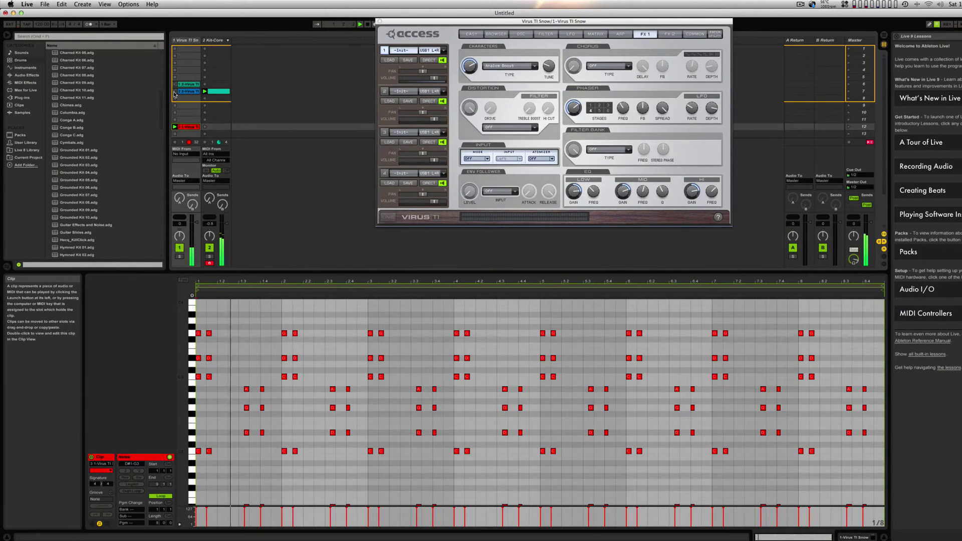
Step: Audition the Virus TI track's clips in scenes 7, 6 and 12 in turn twice, ending on the scene 12 clip
click(175, 93)
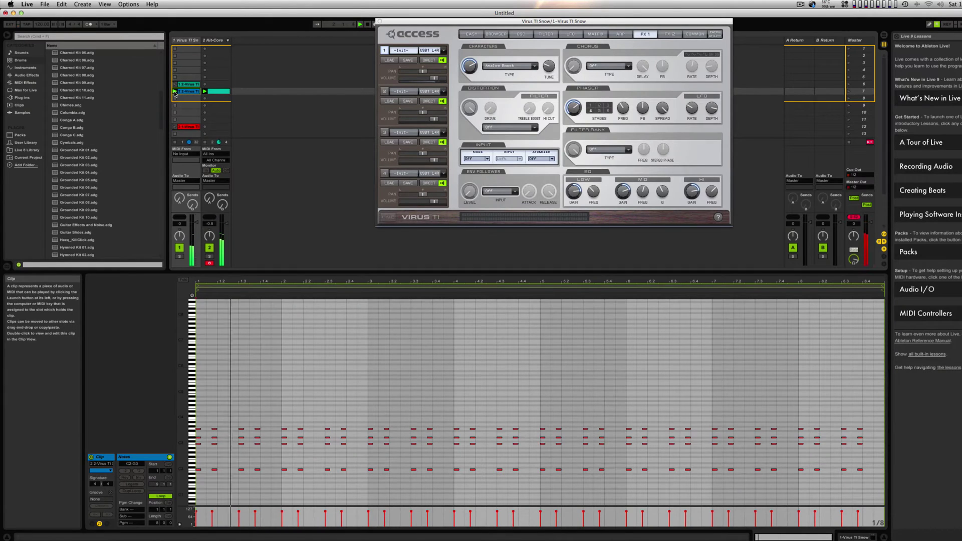
click(175, 85)
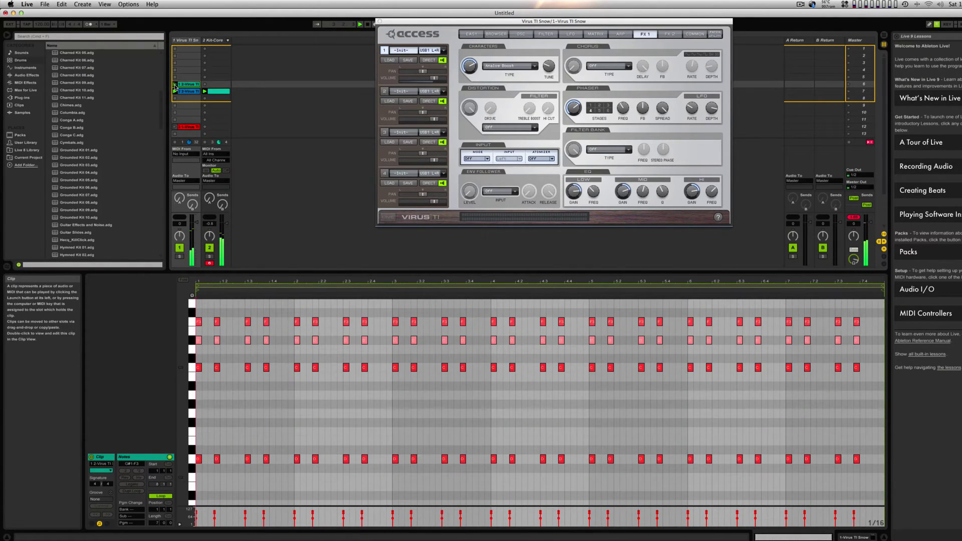
click(175, 127)
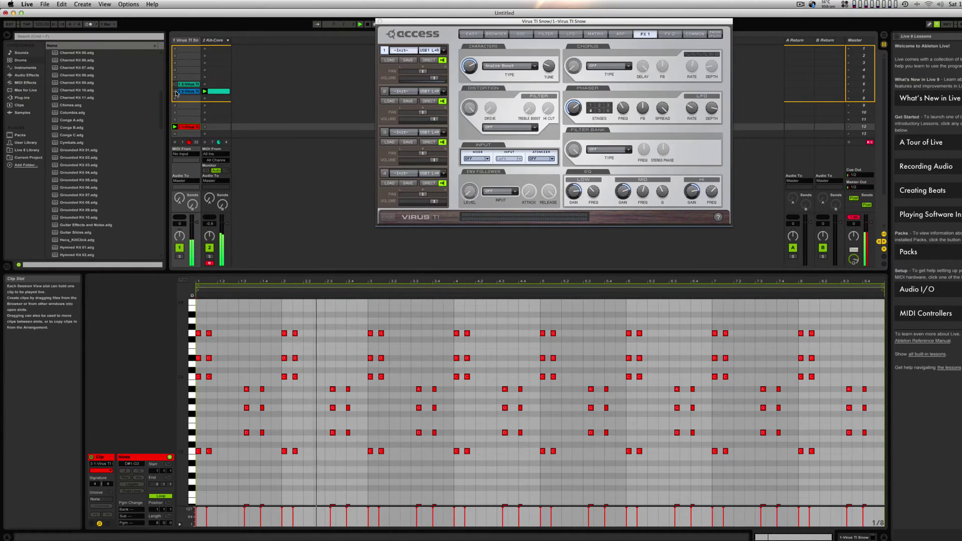
click(175, 92)
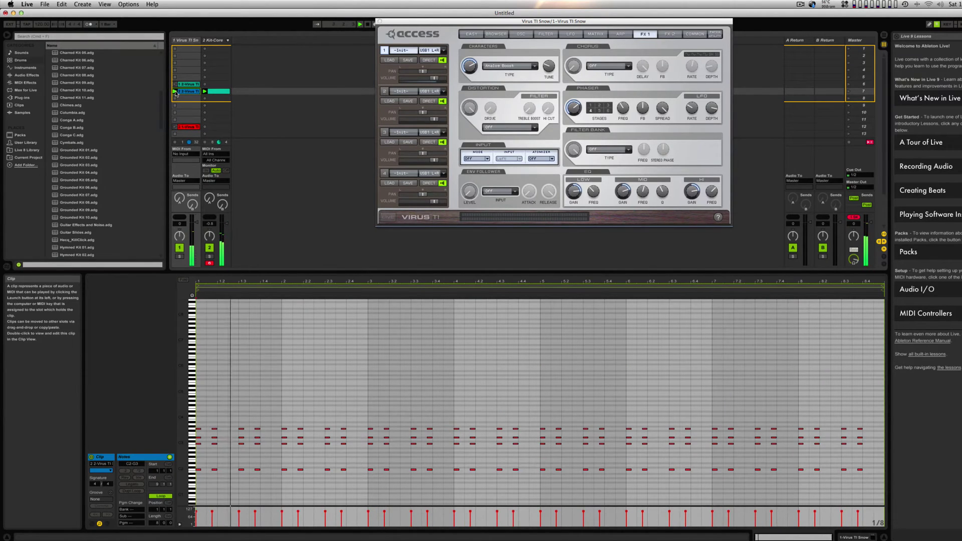
click(175, 85)
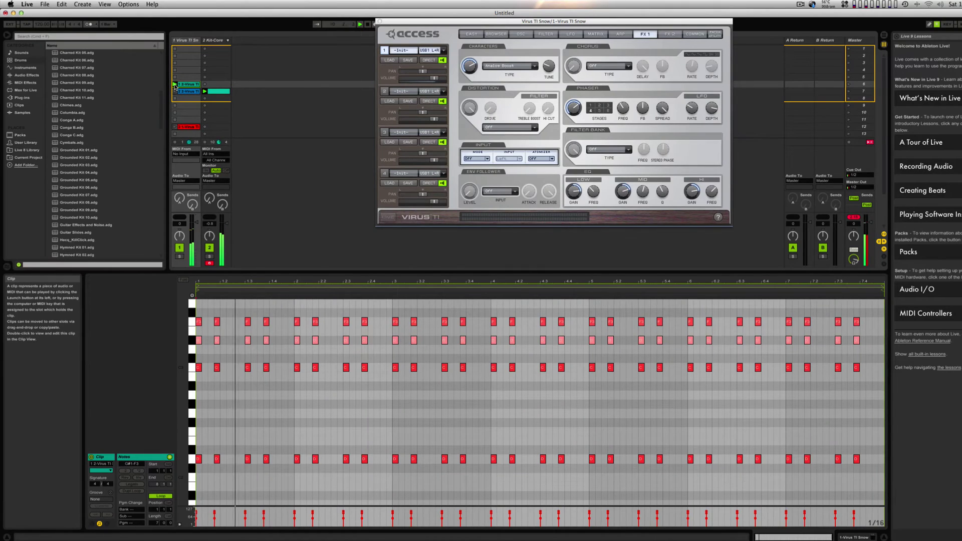
click(175, 127)
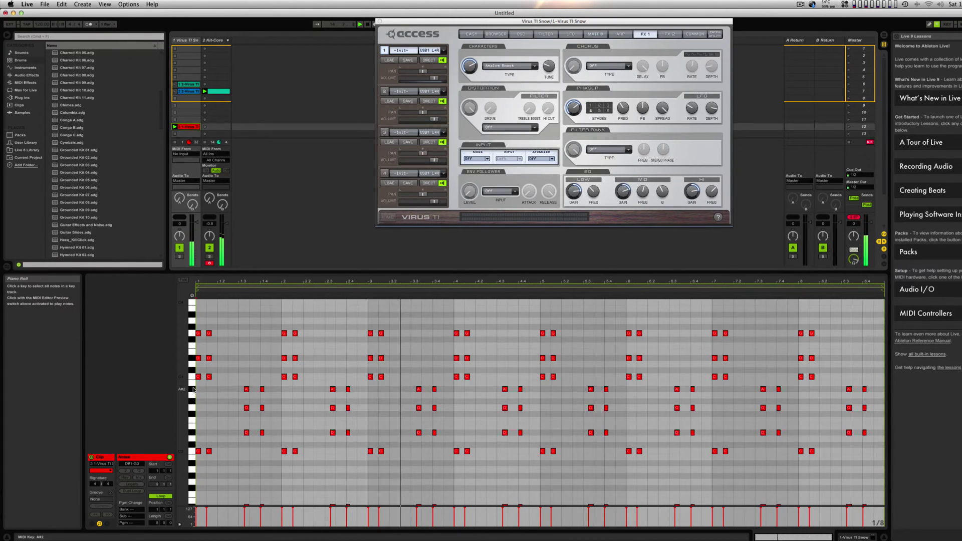
Step: Select all notes of the D#2–A#2 chord in the scene 12 clip and transpose them up nine semitones to C3–G3
drag(193, 389, 195, 434)
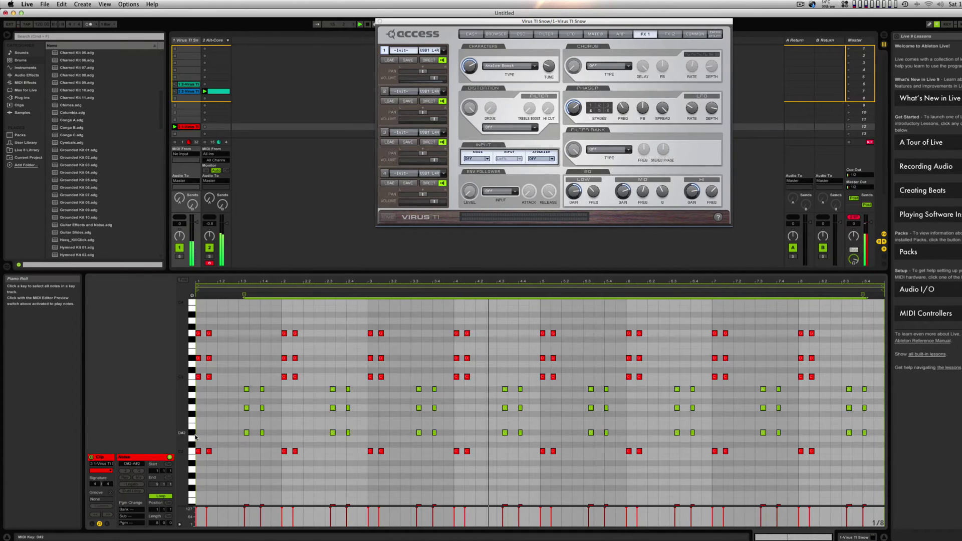
key(Up)
key(Up)
key(Up)
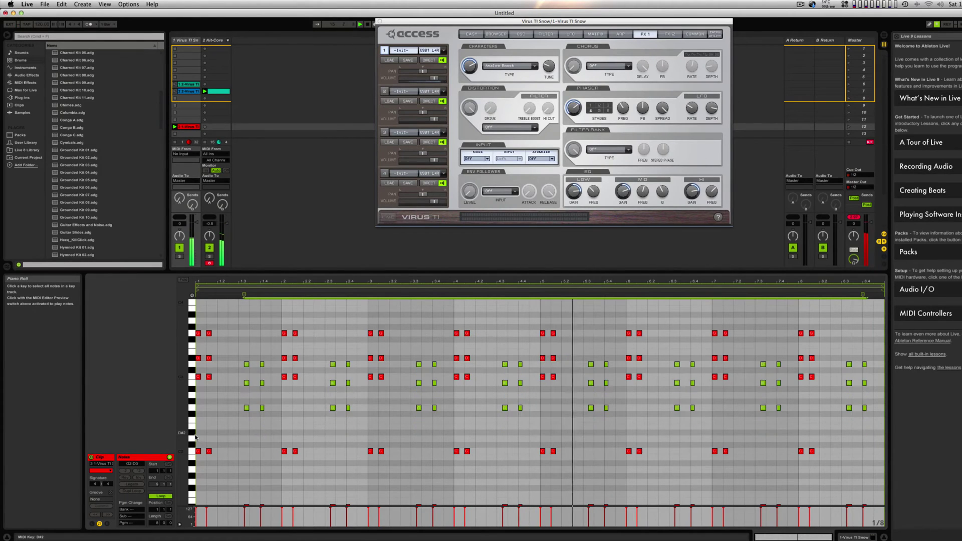
key(Up)
key(Up)
key(Up)
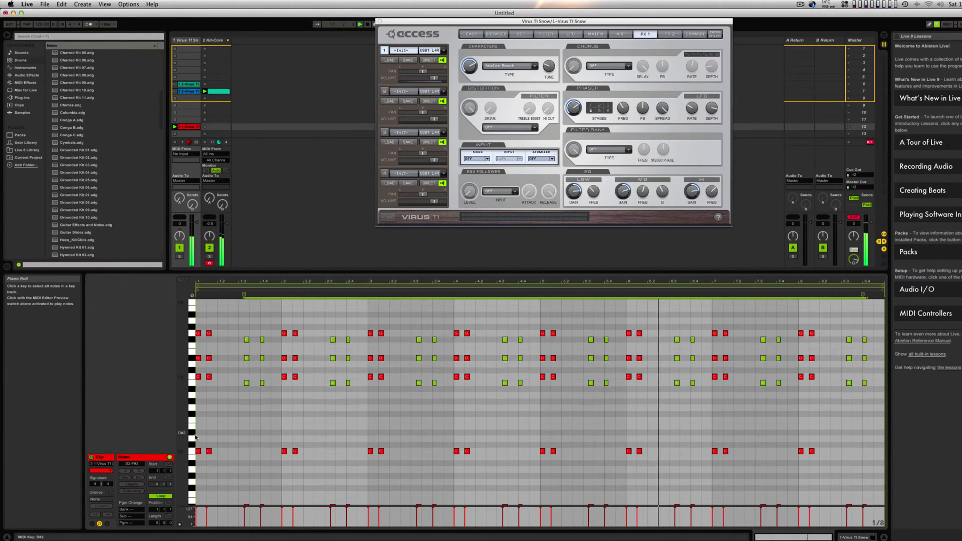
key(Up)
key(Up)
key(Up)
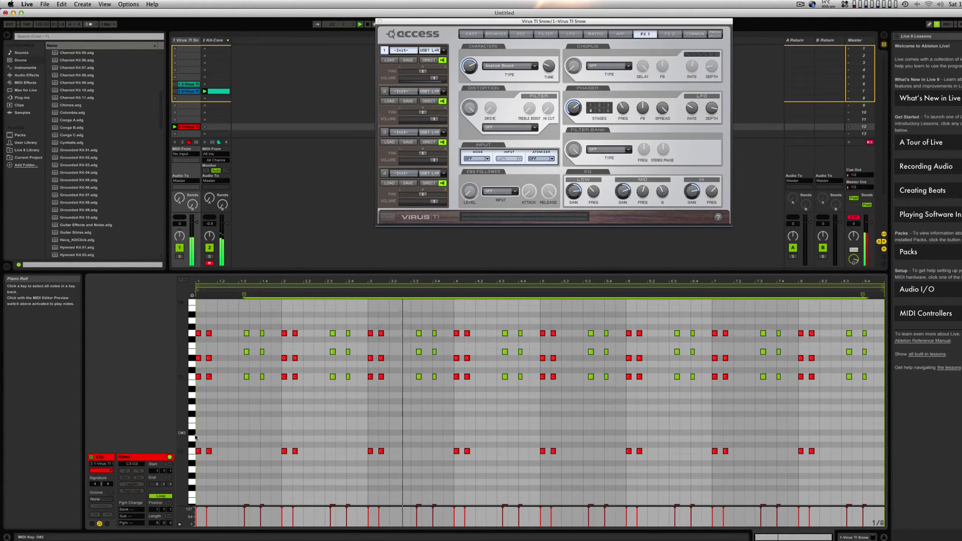
Step: Try the selected chord notes two semitones lower at A#2–F3, and move them back up to C3–G3
key(Down)
key(Down)
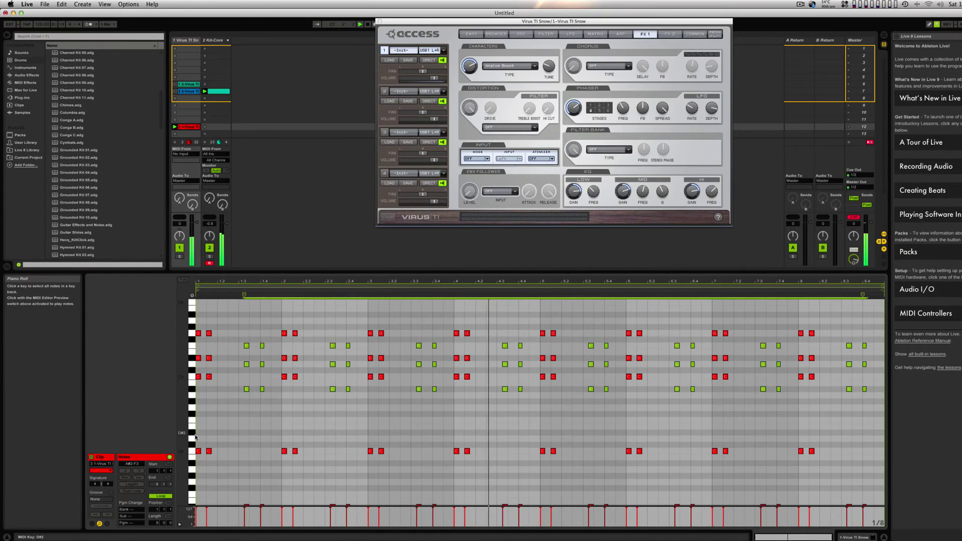
key(Up)
key(Up)
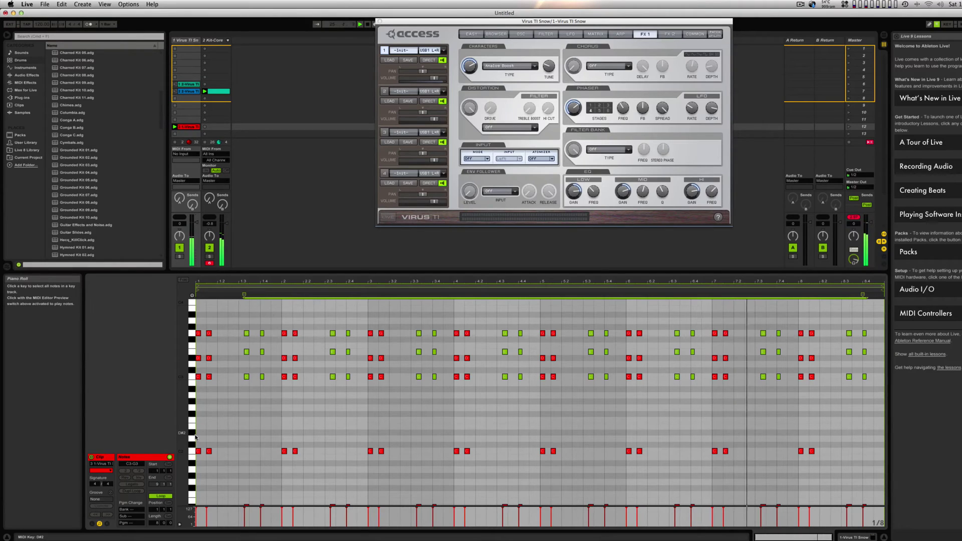
Step: Transpose the selected chord notes back down nine semitones to D#2–A#2
key(Down)
key(Down)
key(Down)
key(Down)
key(Down)
key(Down)
key(Down)
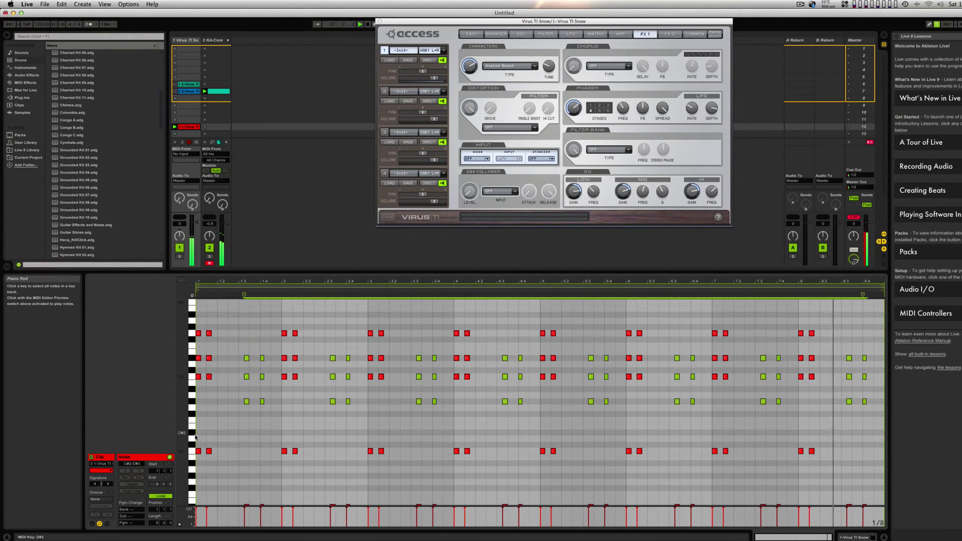
key(Down)
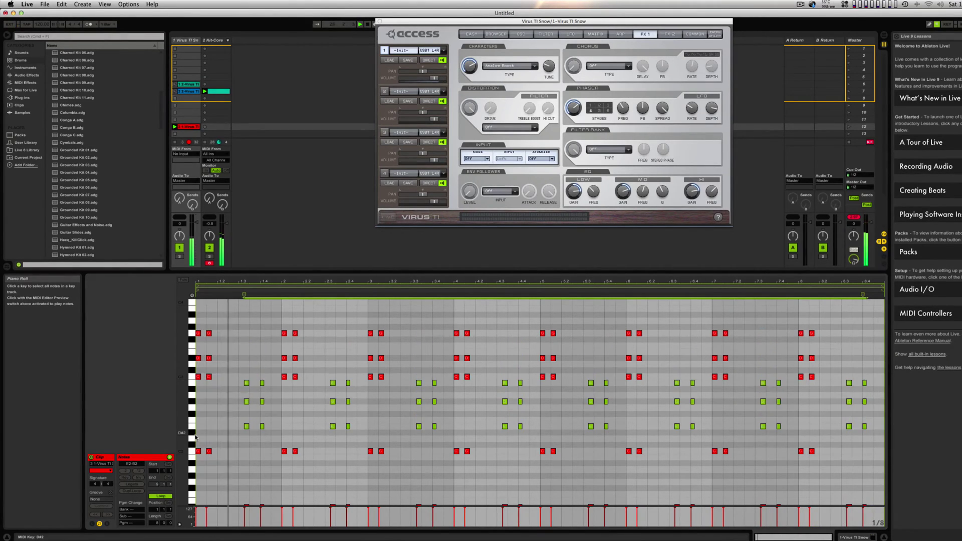
key(Down)
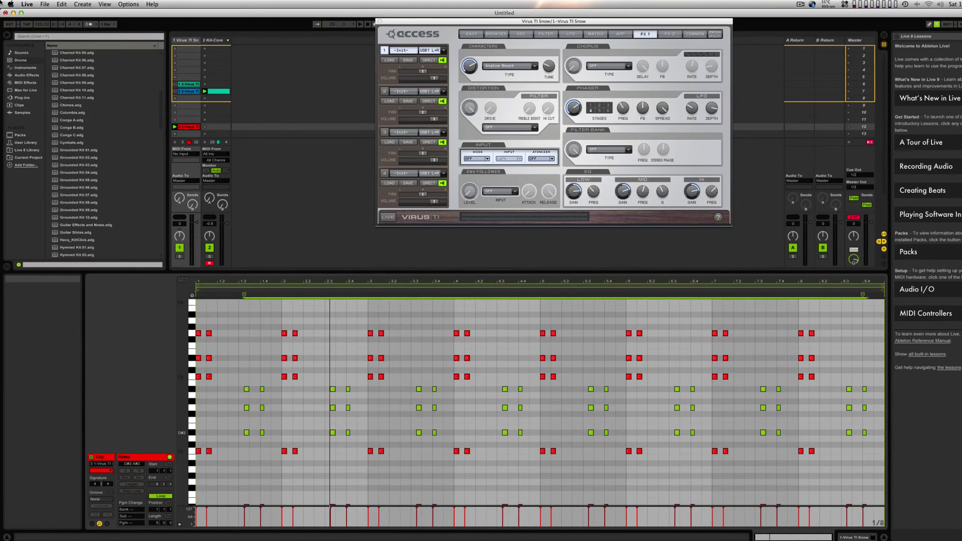
Step: Delete the scene 12 clip from the Virus TI track and briefly view the drum clip's notes in scene 7
click(195, 127)
key(Delete)
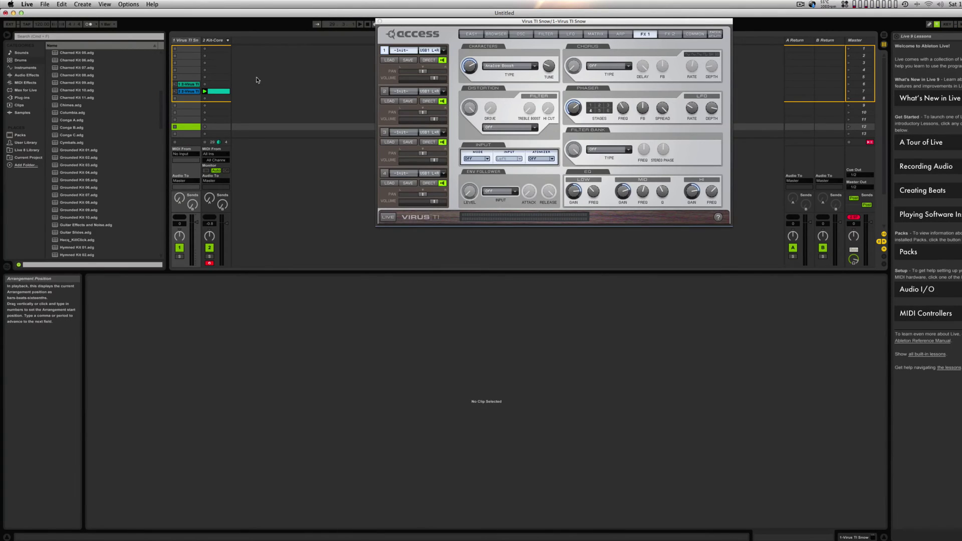
click(218, 91)
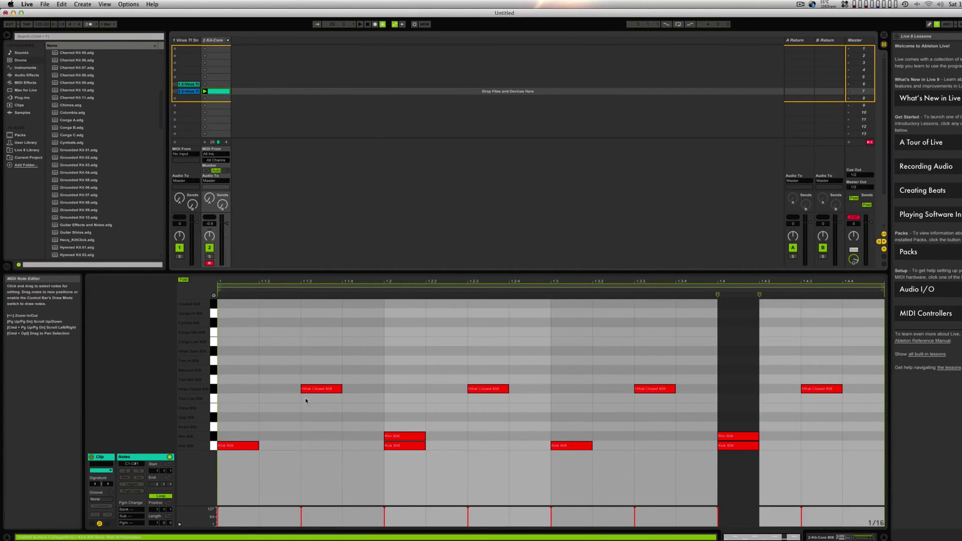
click(245, 78)
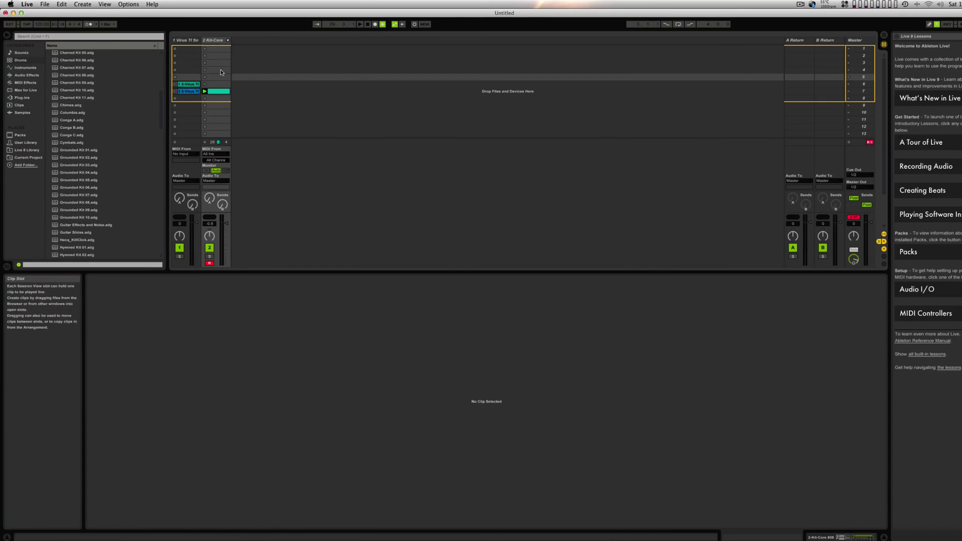